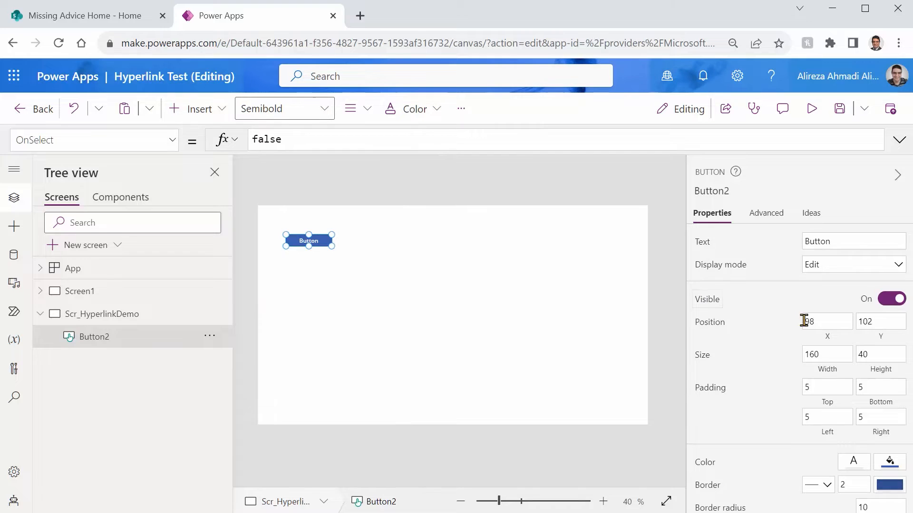
Step: Set the button's text to "Search google" and enlarge the button to about 305 by 120
double_click(848, 243)
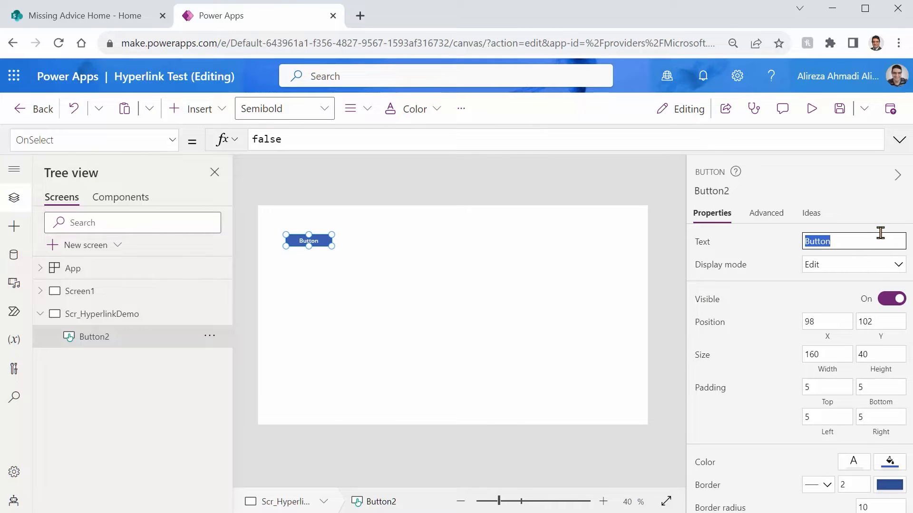
text(Search google)
click(340, 260)
click(324, 245)
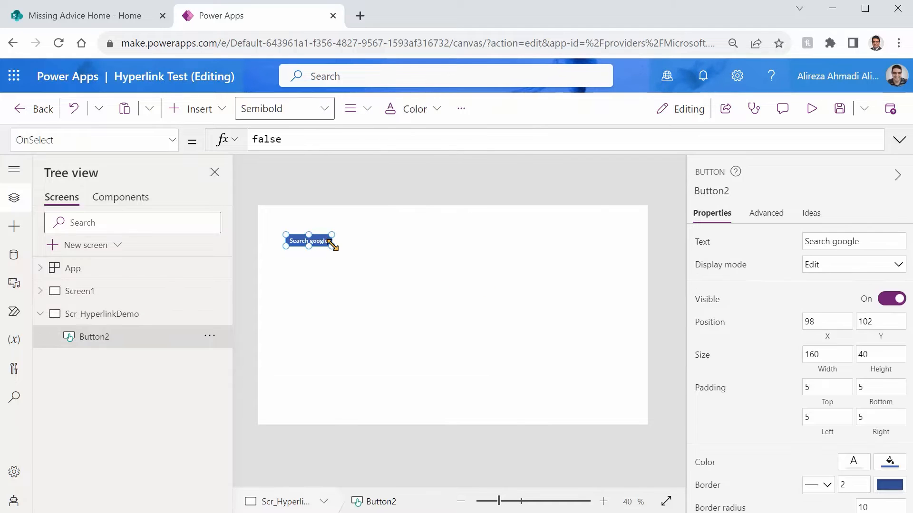
drag(332, 245, 373, 267)
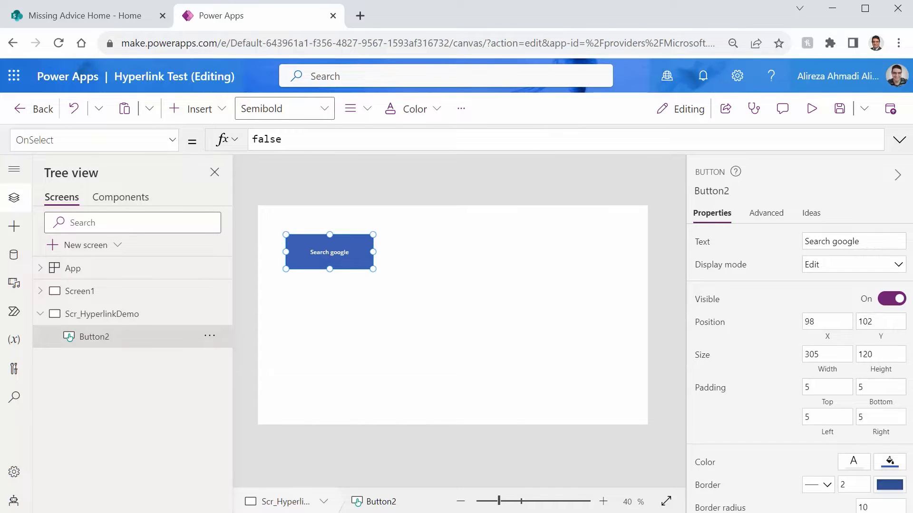
Step: Set the Search google button's font size to 25
scroll(844, 410, down, 2)
click(862, 437)
text(10)
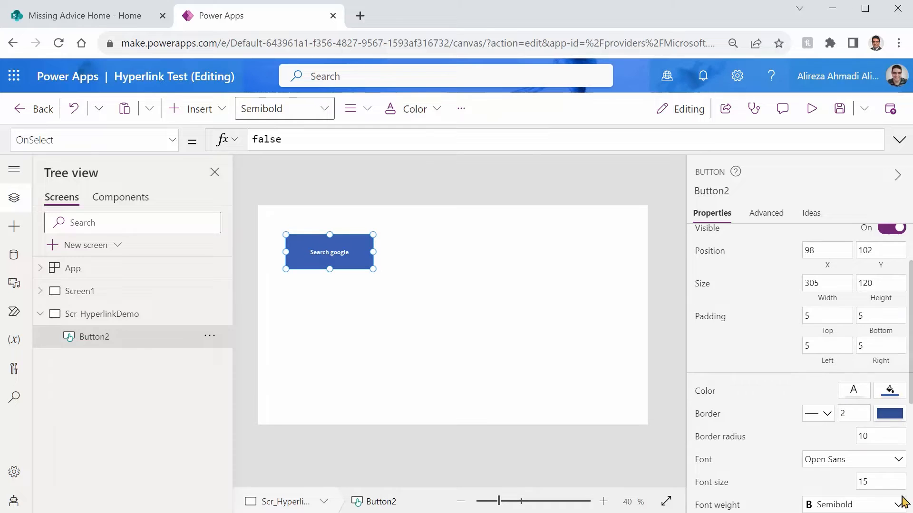
click(863, 482)
text(25)
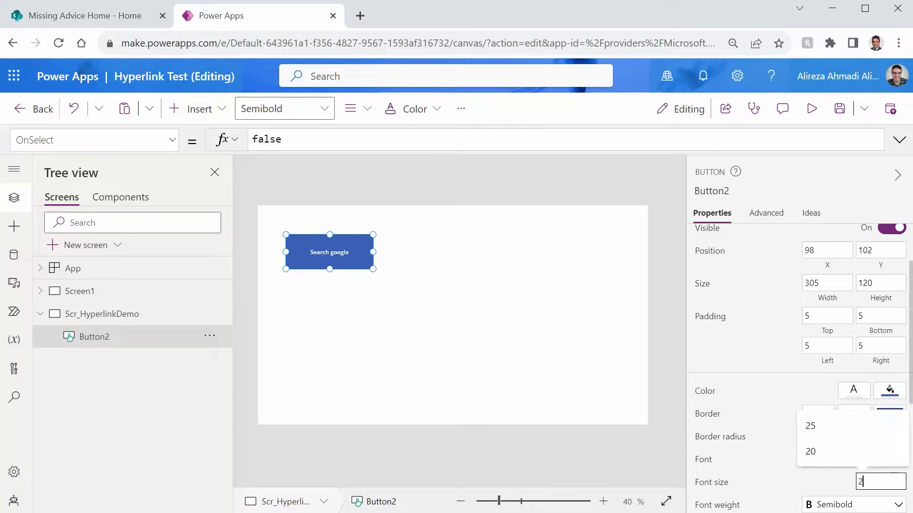
click(367, 334)
click(353, 255)
Step: Rename the button control as Btn_GoogleSearch
click(712, 190)
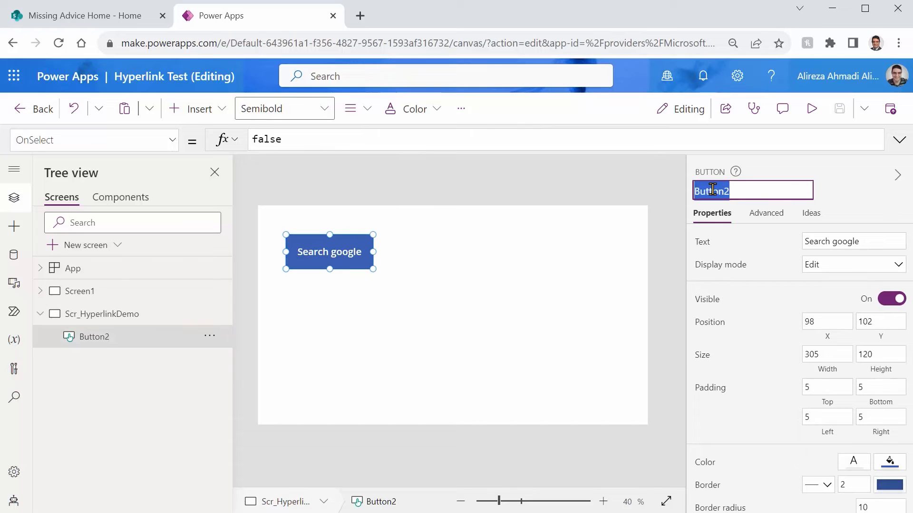
text(Btn_G)
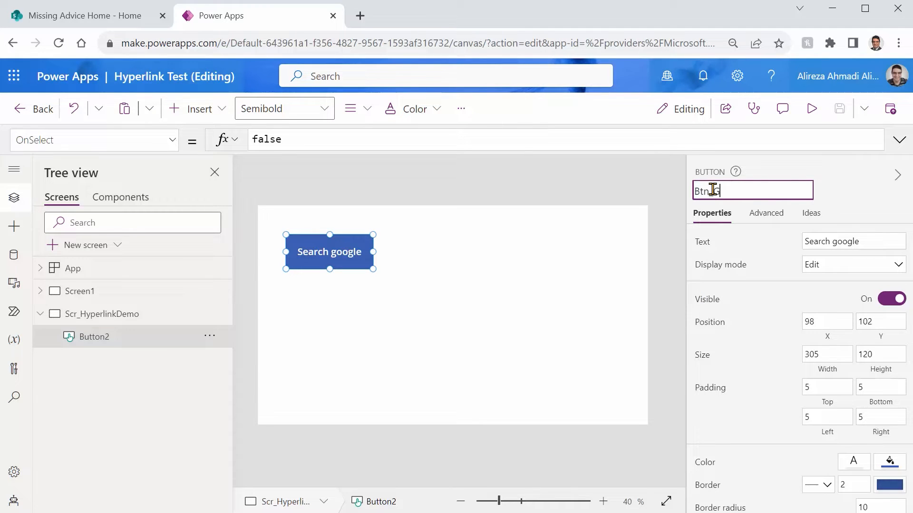
text(oogleSearch)
key(Return)
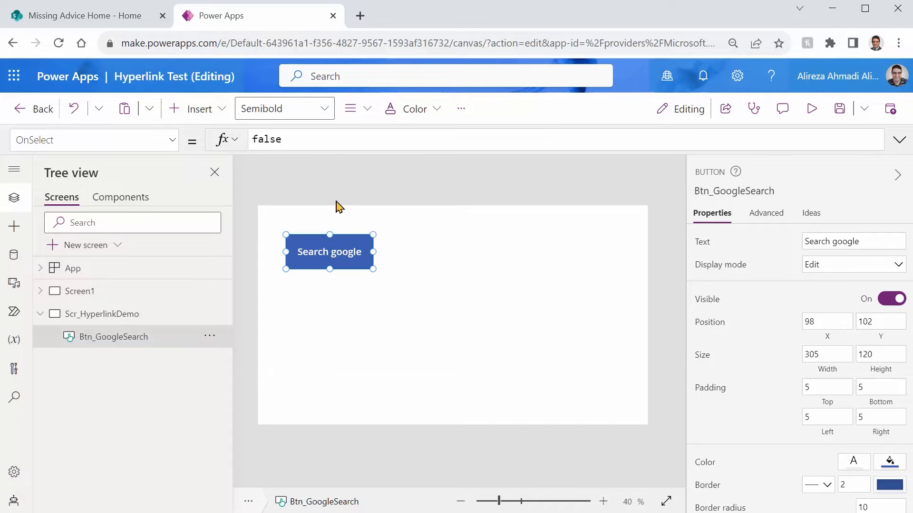
text(Lau)
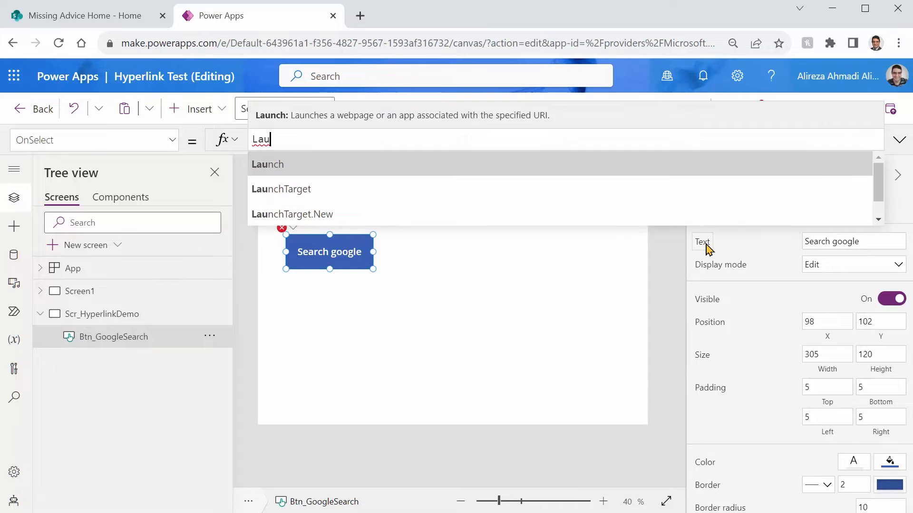
key(Tab)
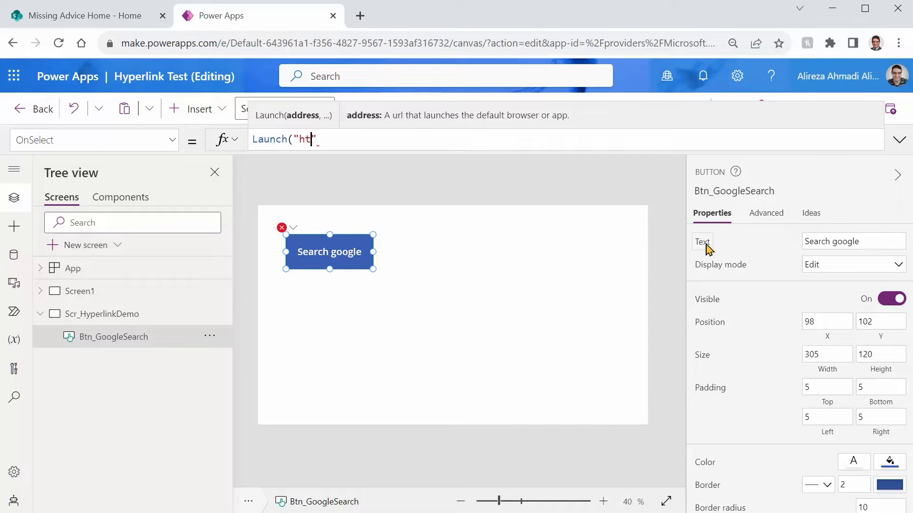
text("https://www.)
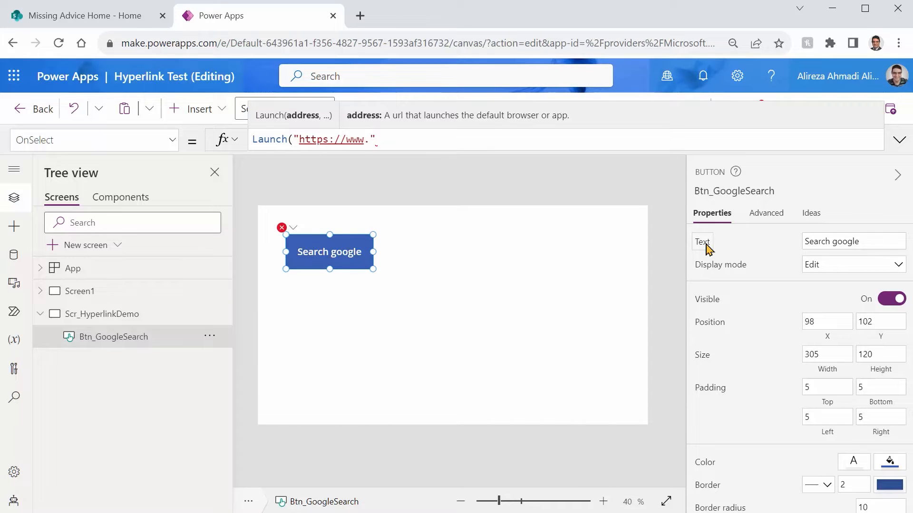
text(google.ca"))
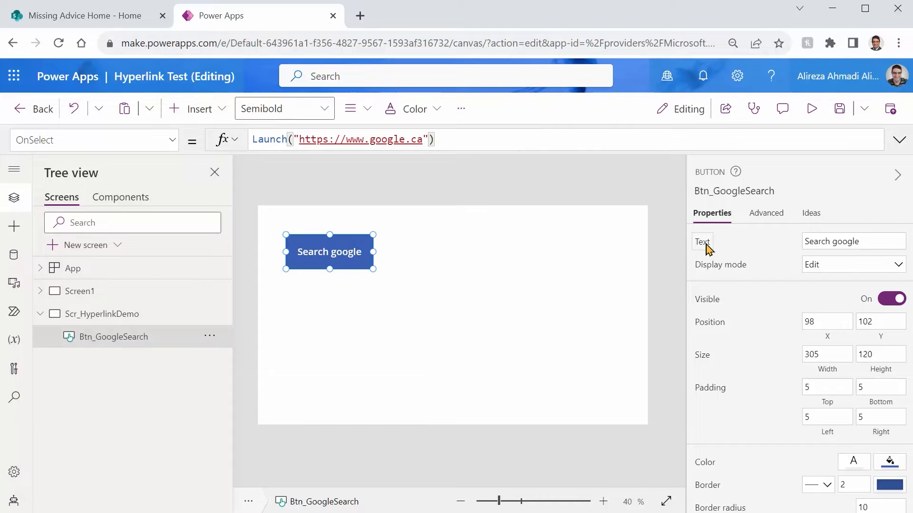
key(ctrl+s)
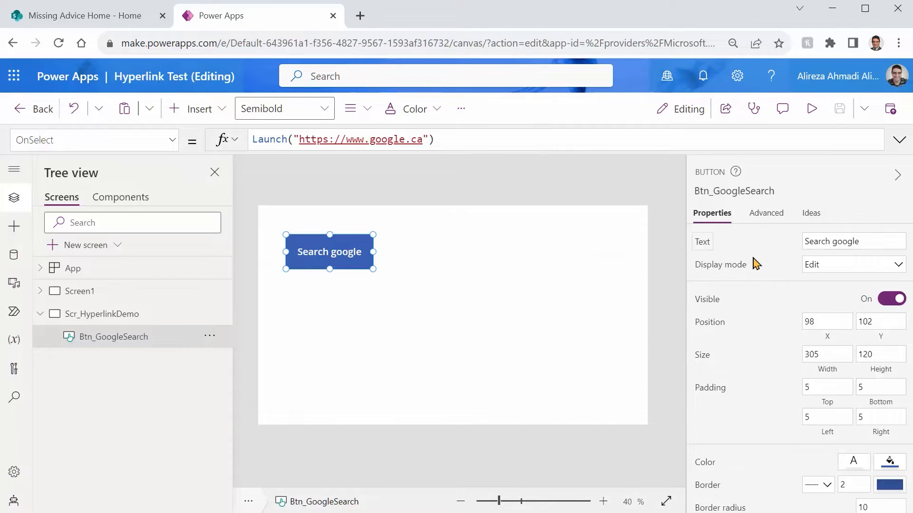
Step: Preview the app, open Google through the Search google button, and search for "Toy Drone"
click(810, 110)
click(267, 202)
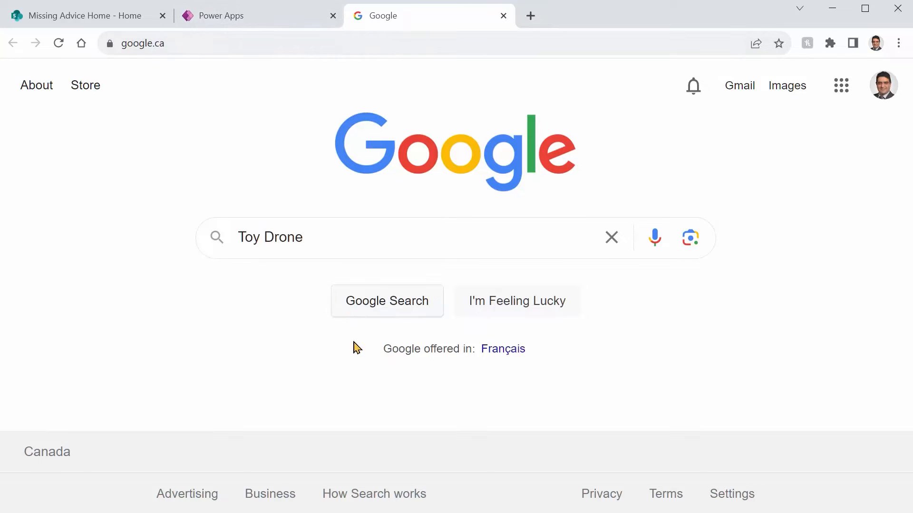
click(386, 309)
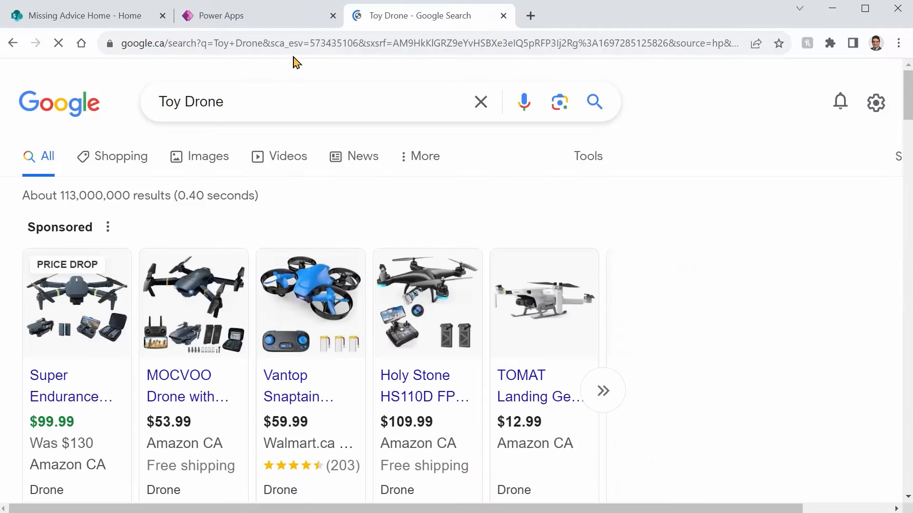
click(265, 41)
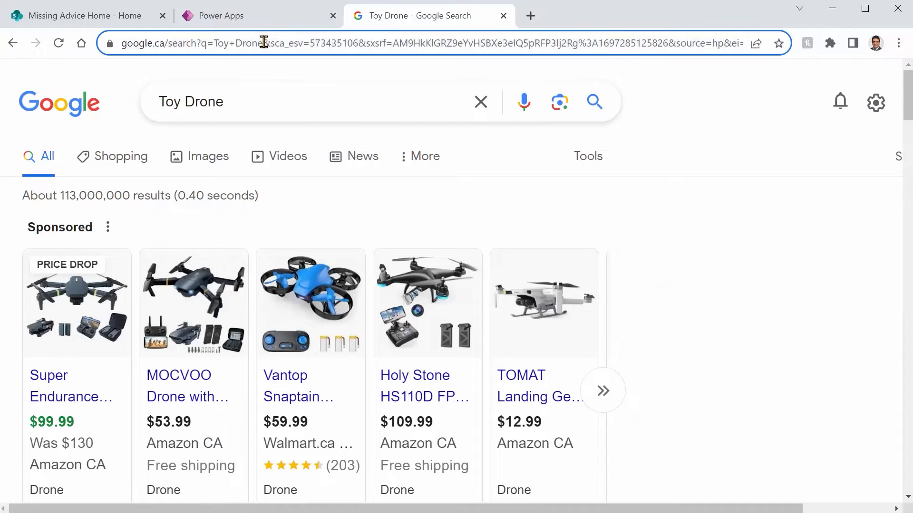
key(Home)
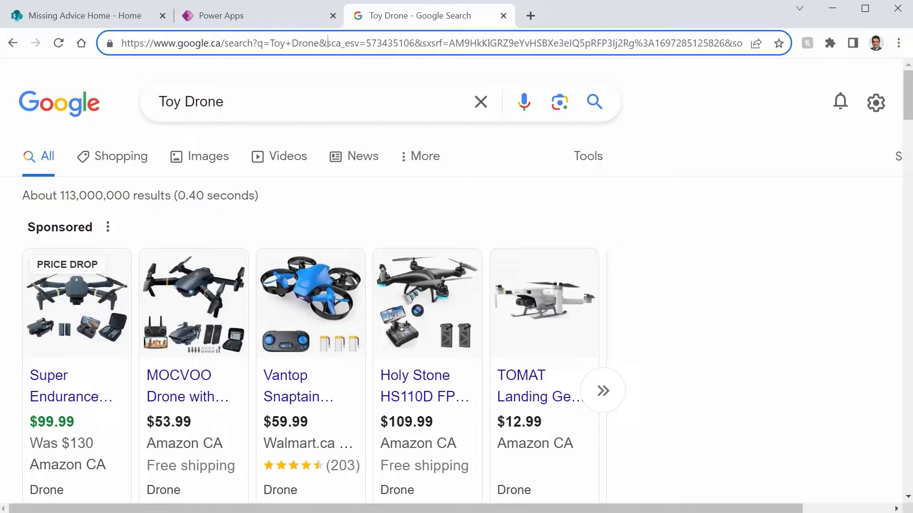
key(shift+End)
key(Delete)
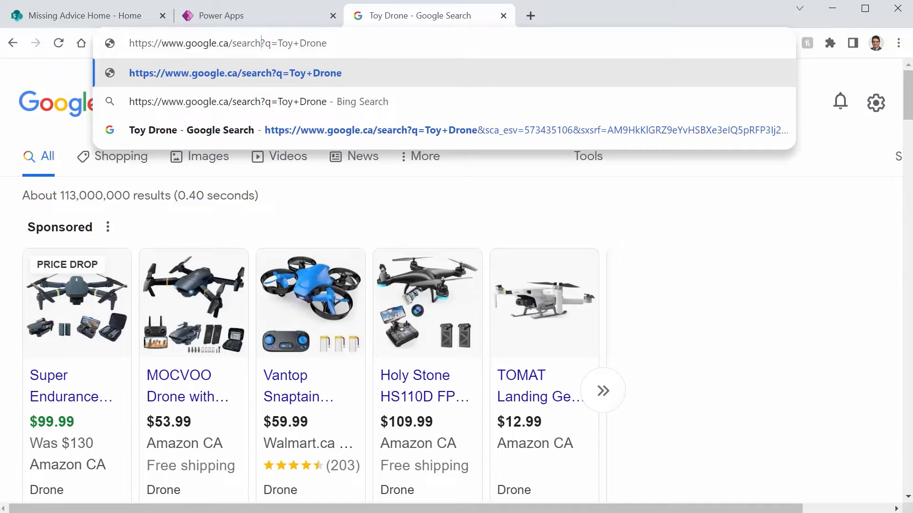
key(shift+Home)
key(ctrl+c)
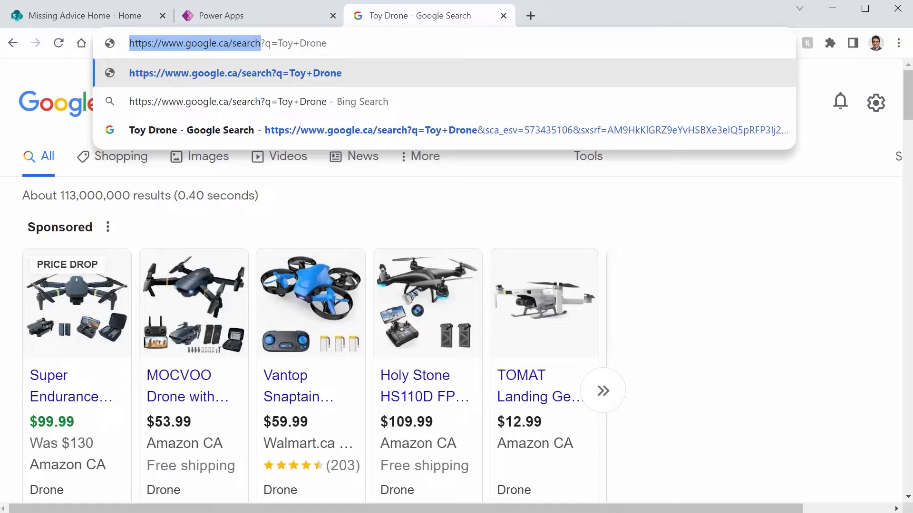
click(230, 16)
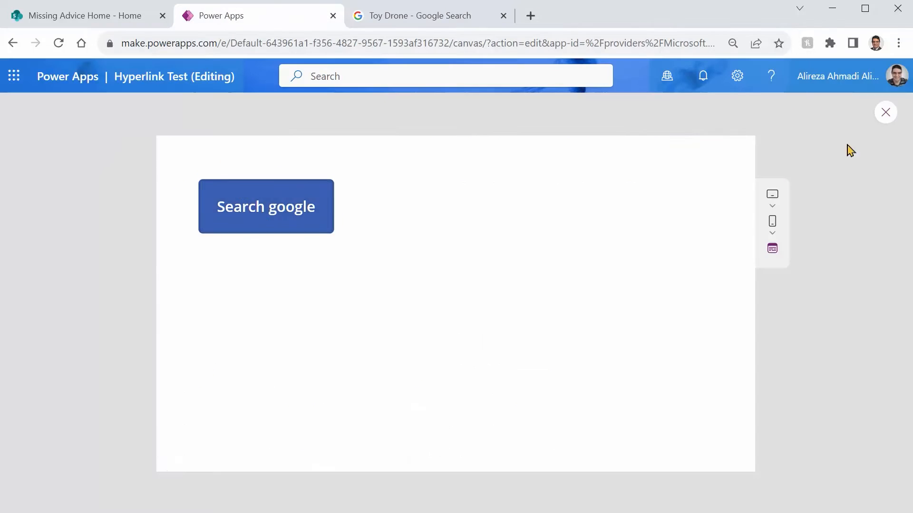
click(885, 112)
click(330, 238)
drag(422, 139, 300, 139)
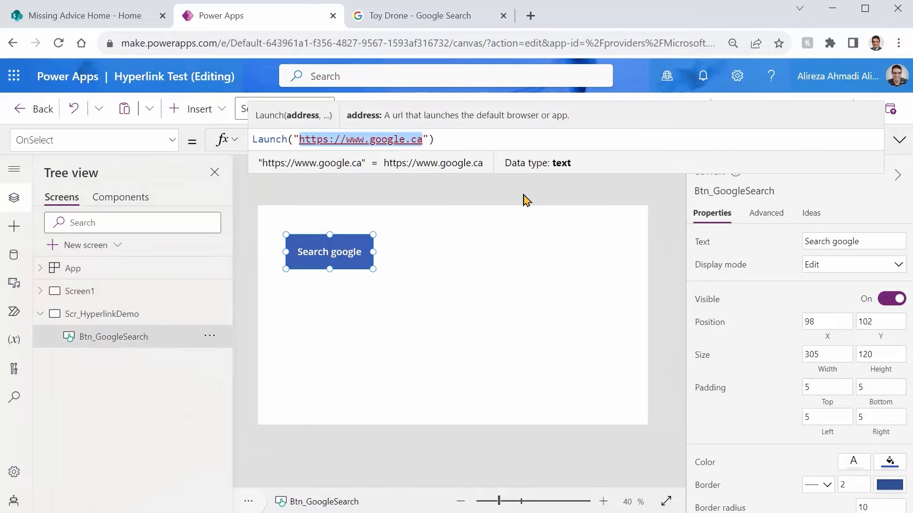
key(BackSpace)
key(ctrl+v)
Step: Add the parameter record {q:"Toy drones for kids"} as the Launch function's second argument and save the app
key(Right)
text(, )
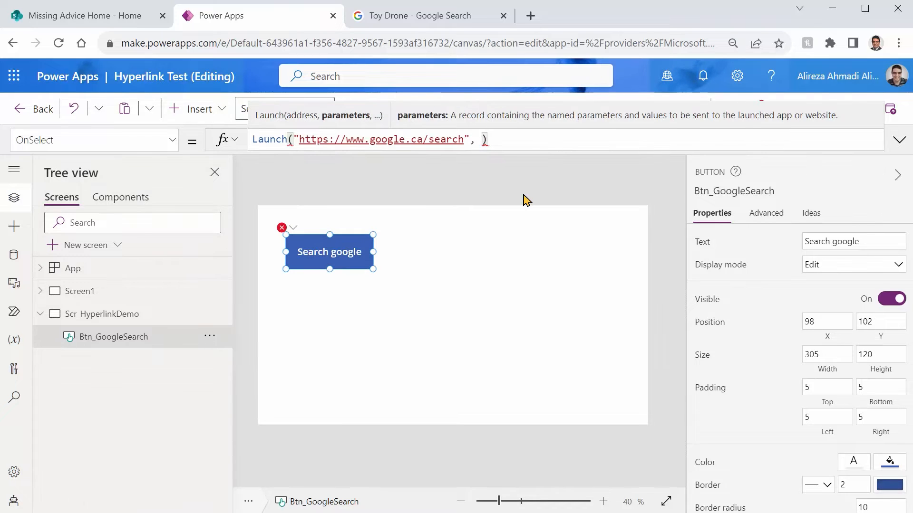
text({q:")
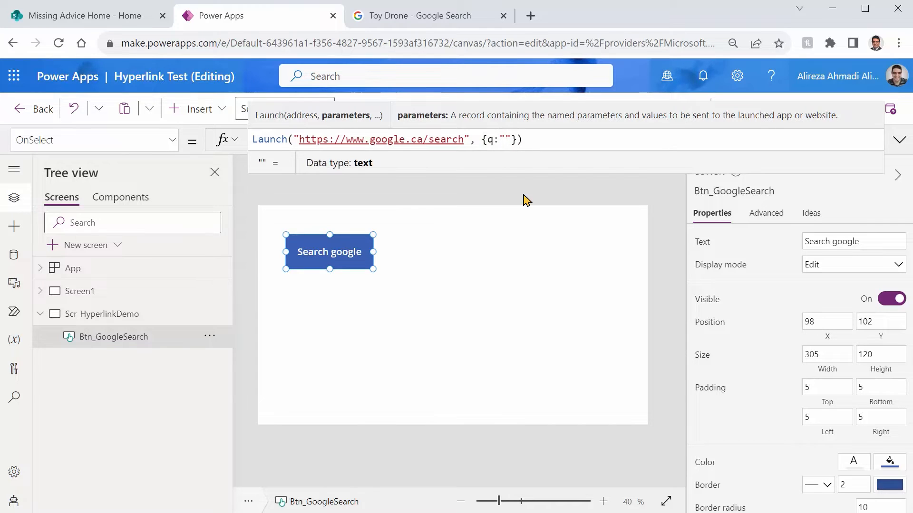
text(Toy )
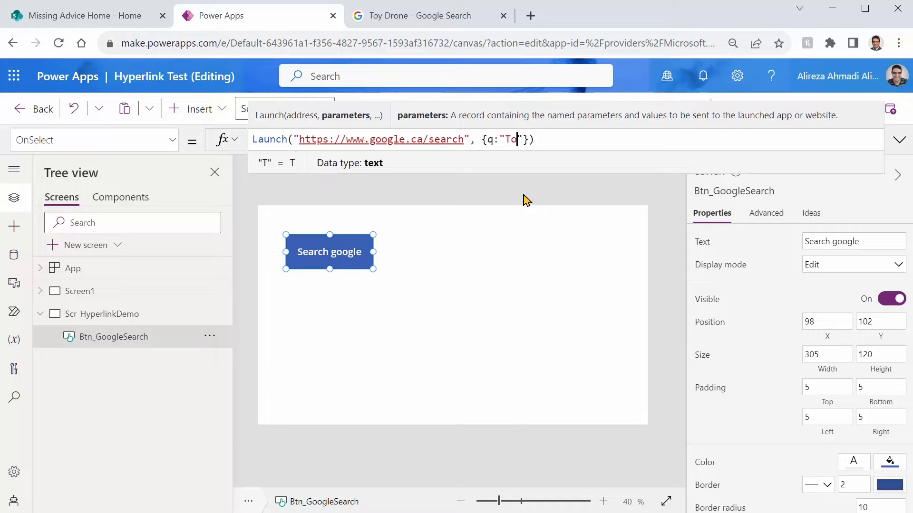
text(drones for kids)
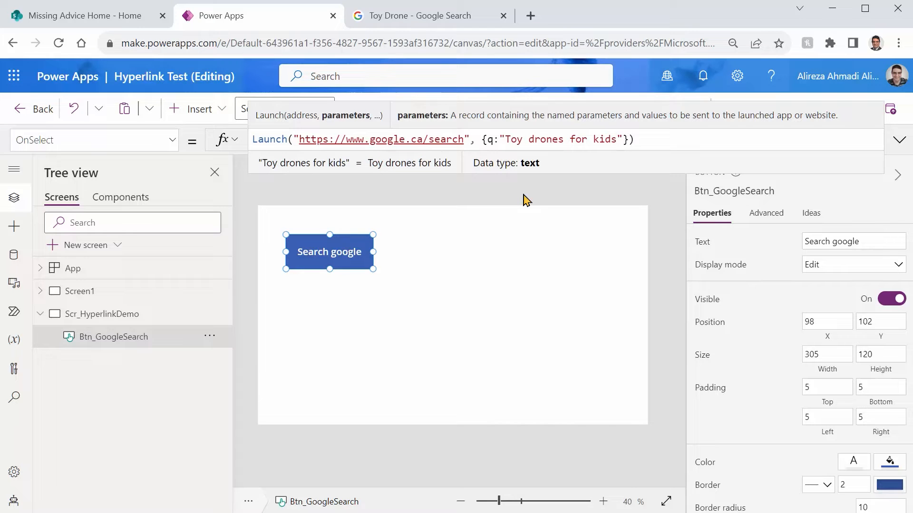
key(ctrl+s)
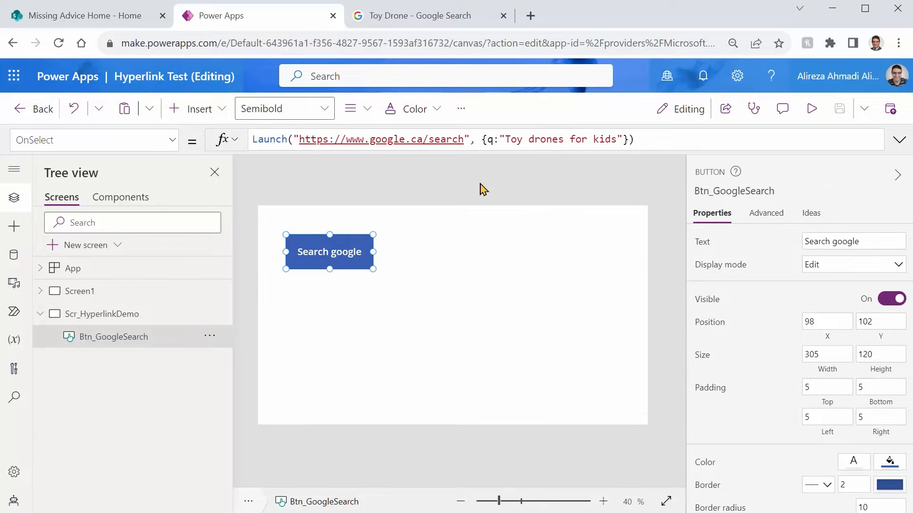
Step: Close the old Google results page and test the Search google button in the app preview
click(503, 16)
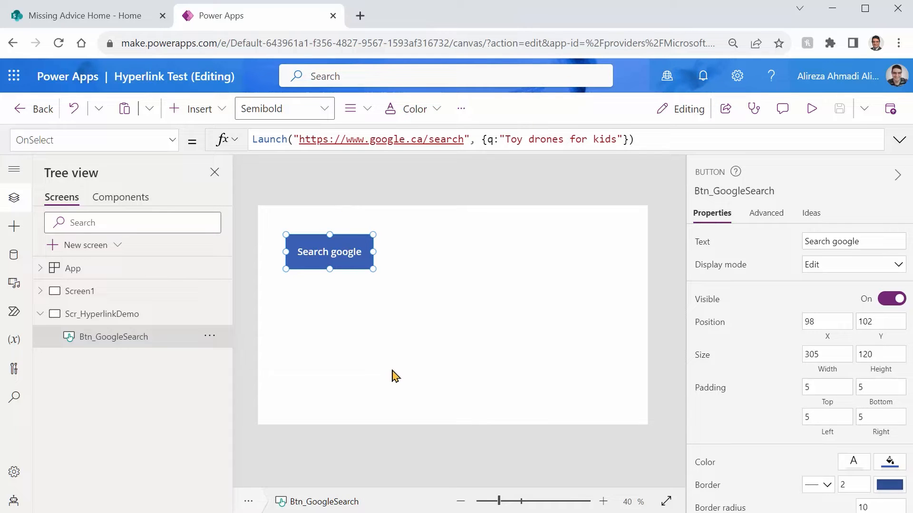
click(814, 110)
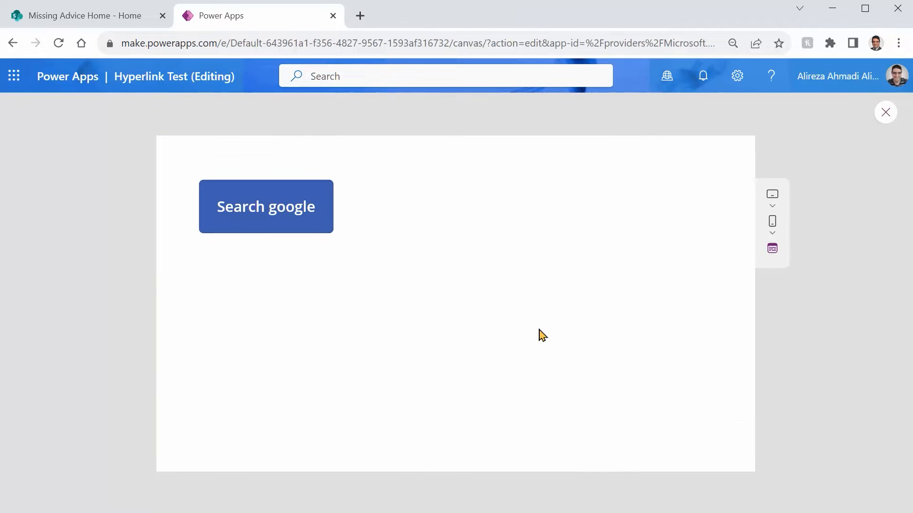
click(267, 206)
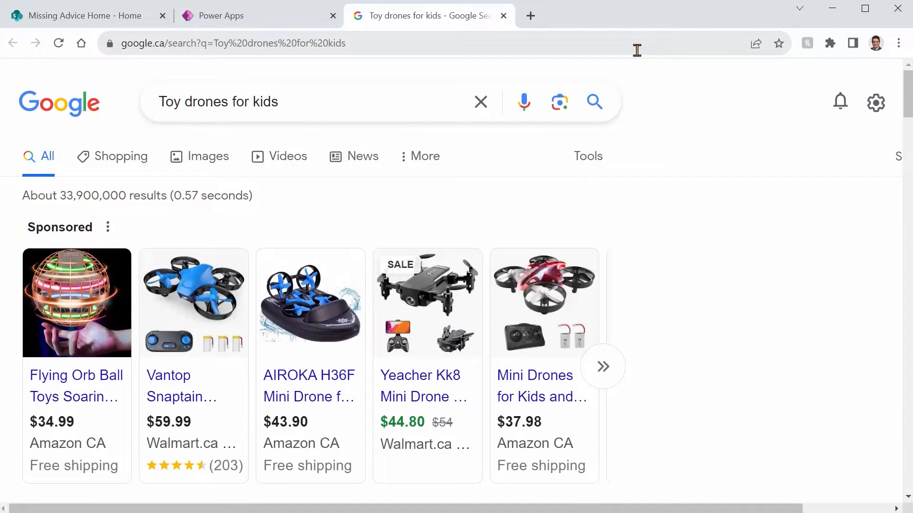
Step: Return to the Power Apps editor and add the New launch target as the third argument of the button's Launch formula
click(271, 16)
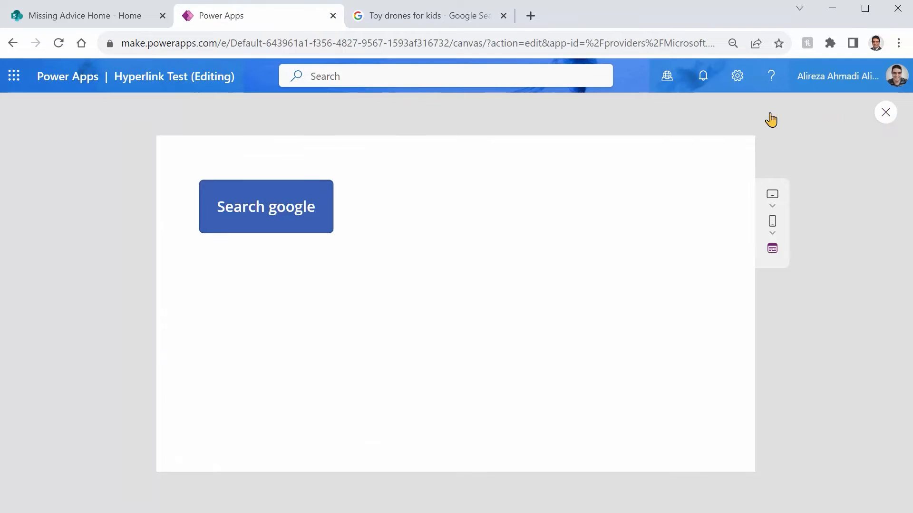
key(Escape)
click(360, 261)
click(708, 145)
key(Left)
text(, )
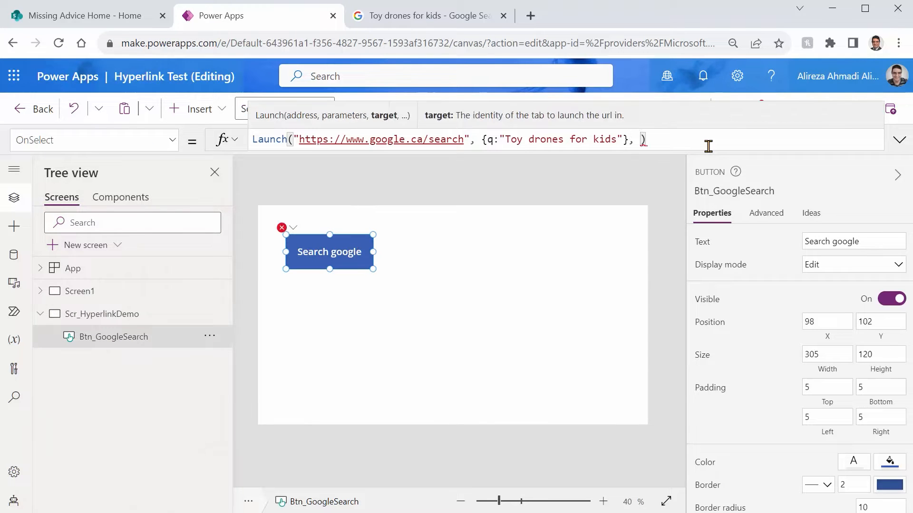
text(Launch)
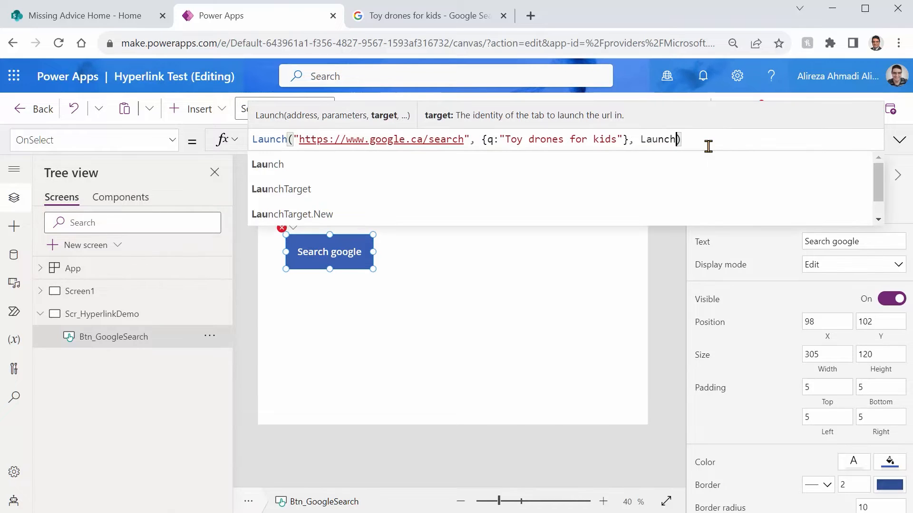
key(Down)
key(Tab)
text(.)
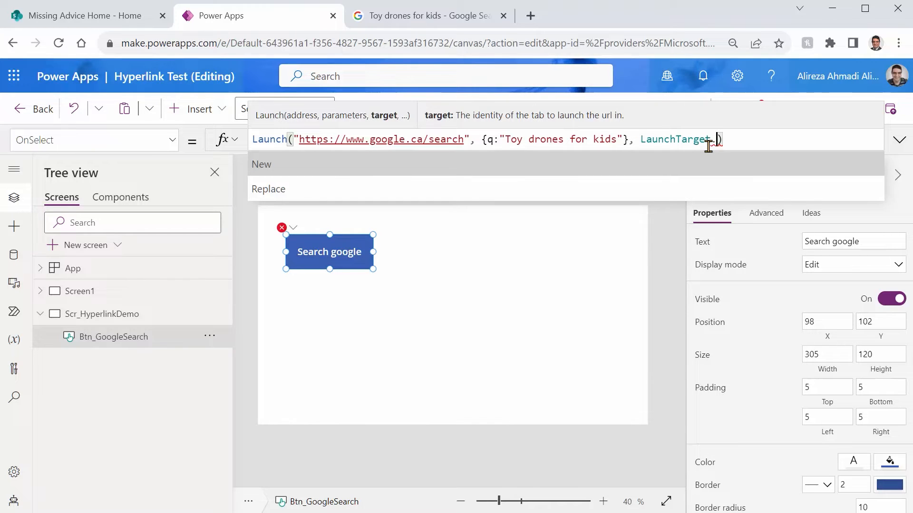
key(Down)
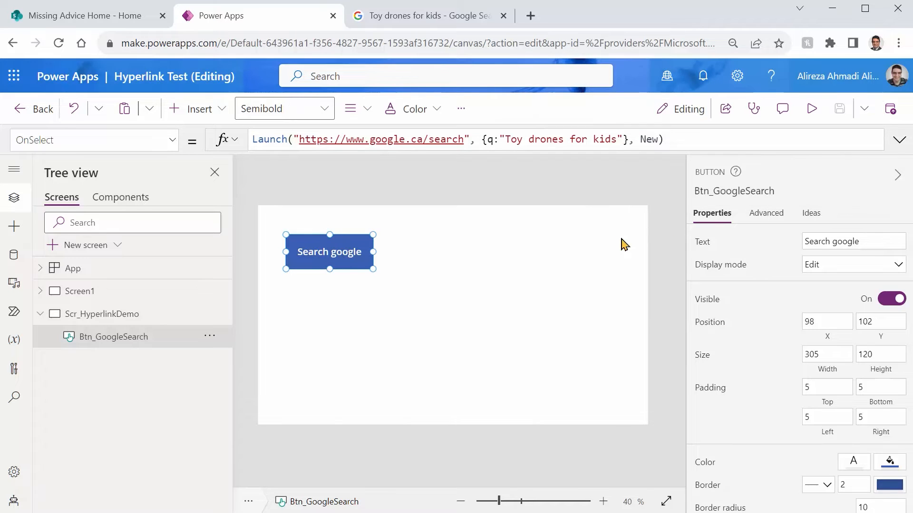
Step: Preview the app to test the Search google button with its launch target
click(810, 120)
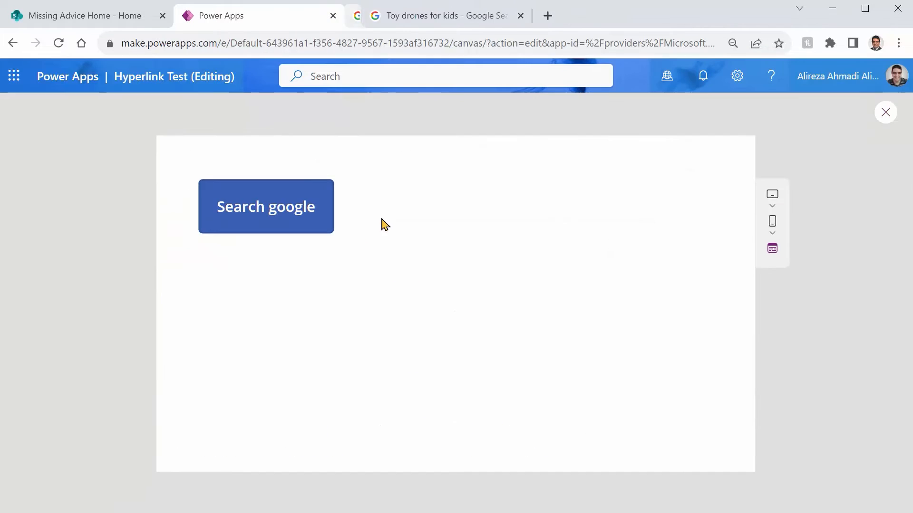
Step: Run the Search google button in the preview, close the results page it opens, and return to the editor
click(248, 214)
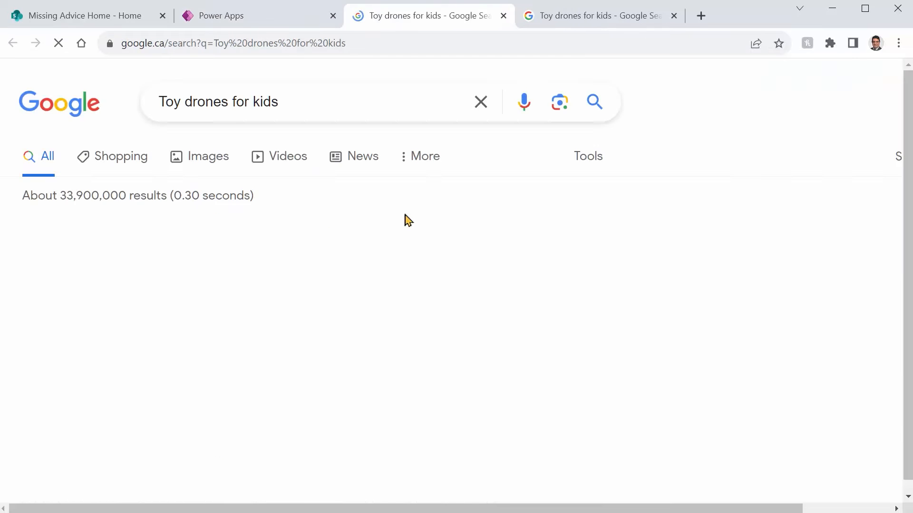
click(505, 16)
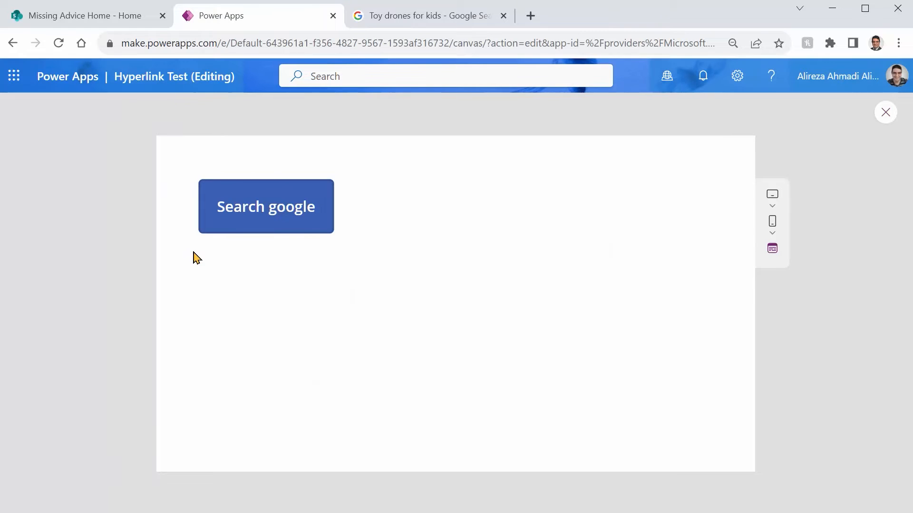
click(887, 112)
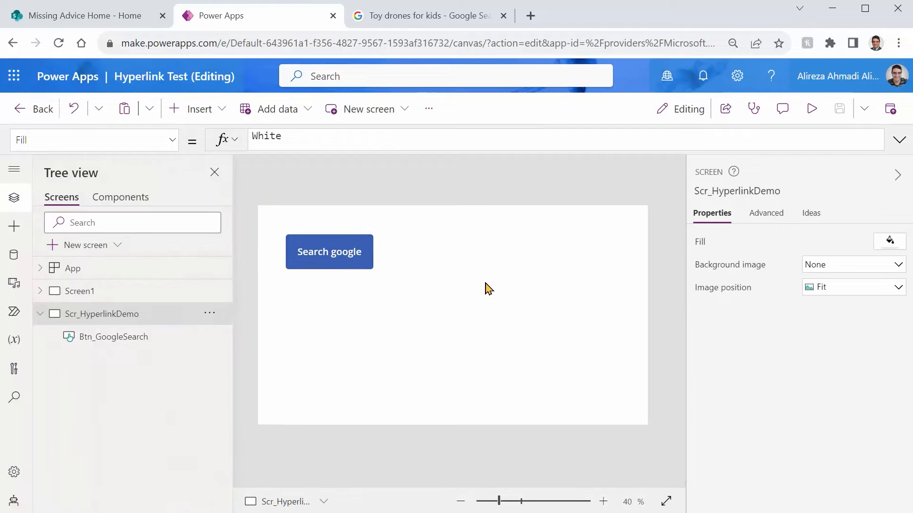
Step: Reduce the height of the Search google button on the canvas to 65
click(322, 253)
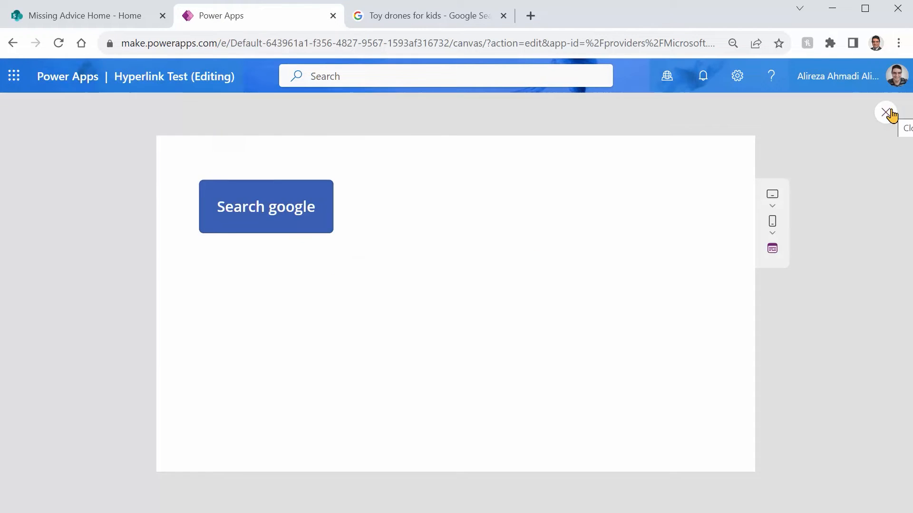
click(888, 112)
click(342, 258)
drag(329, 269, 330, 253)
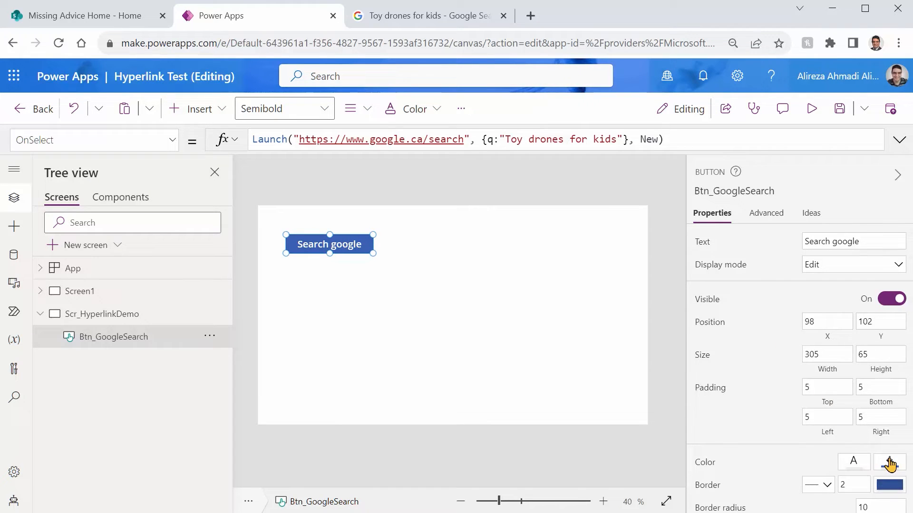
Step: Set the Search google button's fill color to standard white
click(889, 465)
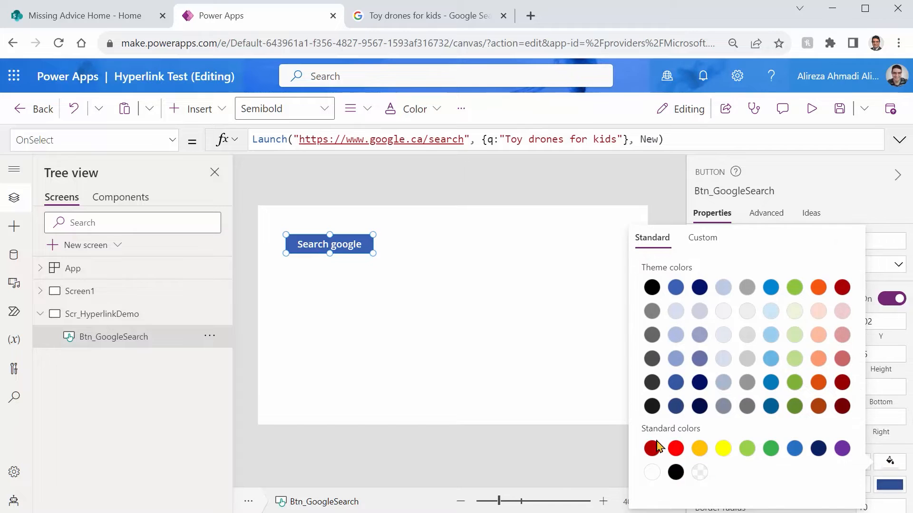
click(652, 472)
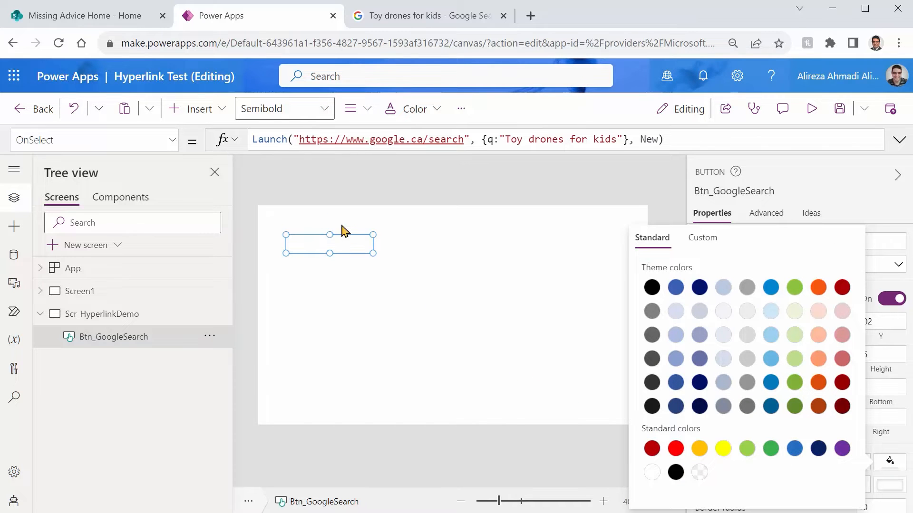
click(351, 242)
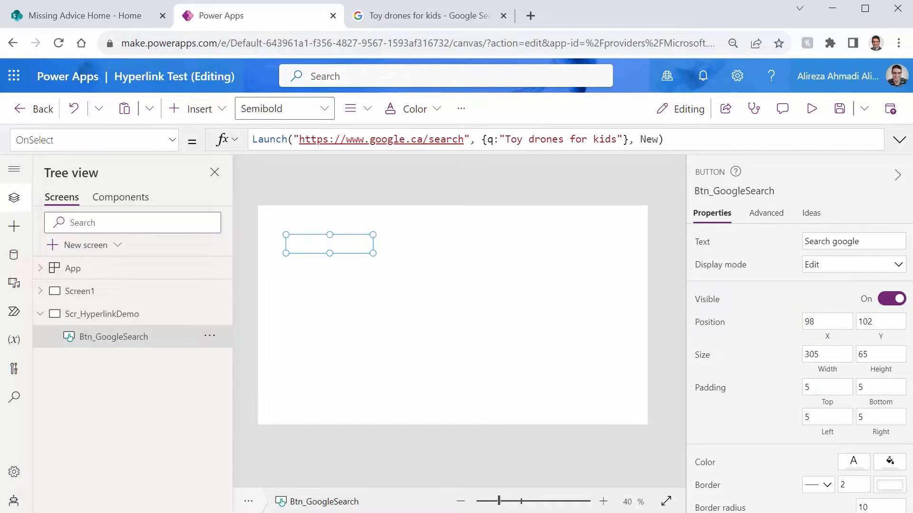
Step: Give the Search google button's text a darker blue theme color and underline it so it looks like a hyperlink
click(853, 470)
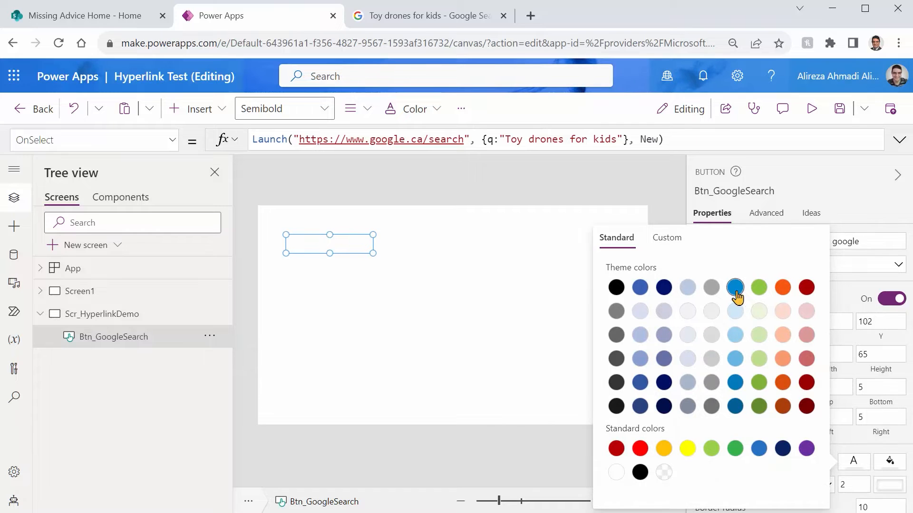
click(735, 382)
click(514, 397)
click(314, 273)
click(303, 245)
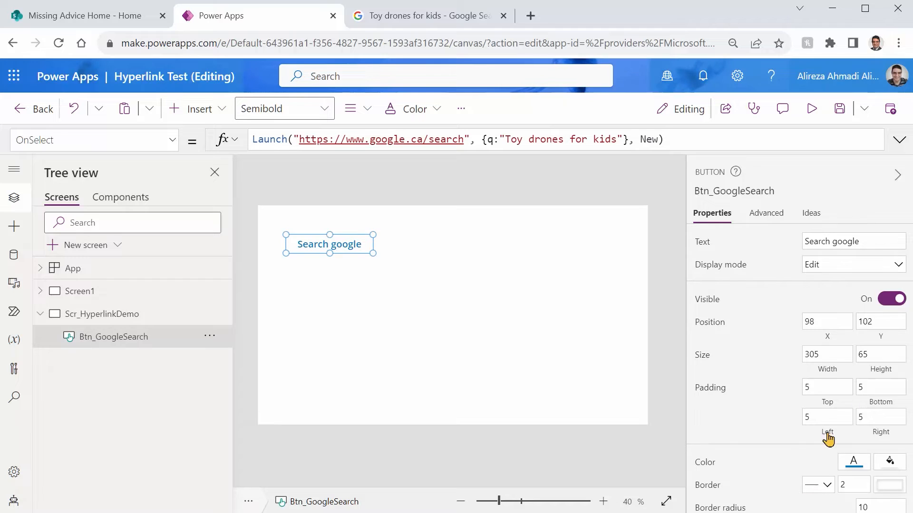
scroll(811, 427, down, 5)
click(854, 315)
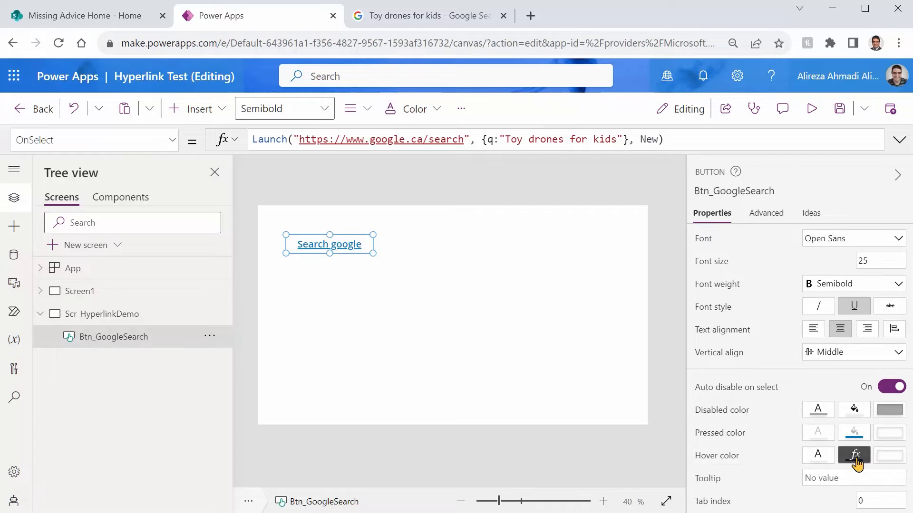
Step: Replace the Search google button's HoverFill formula with the Transparent color and save the app
click(855, 457)
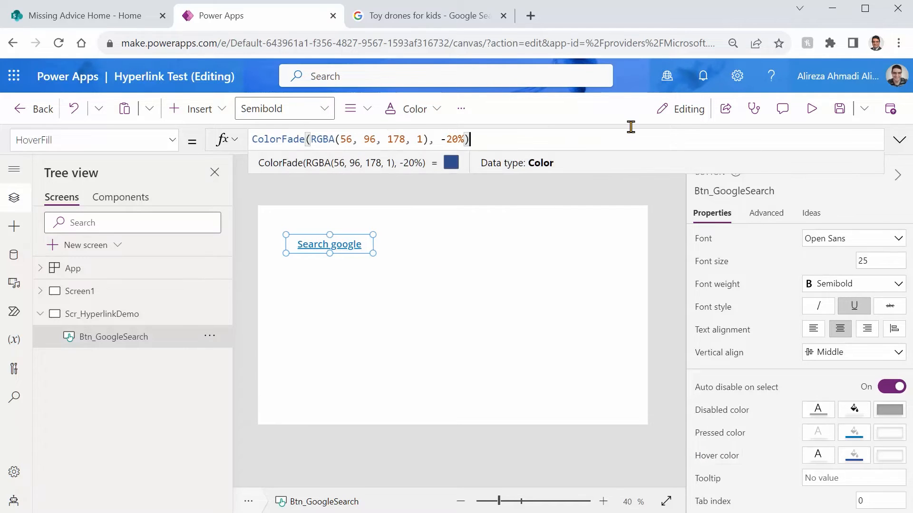
key(ctrl+a)
text(Color)
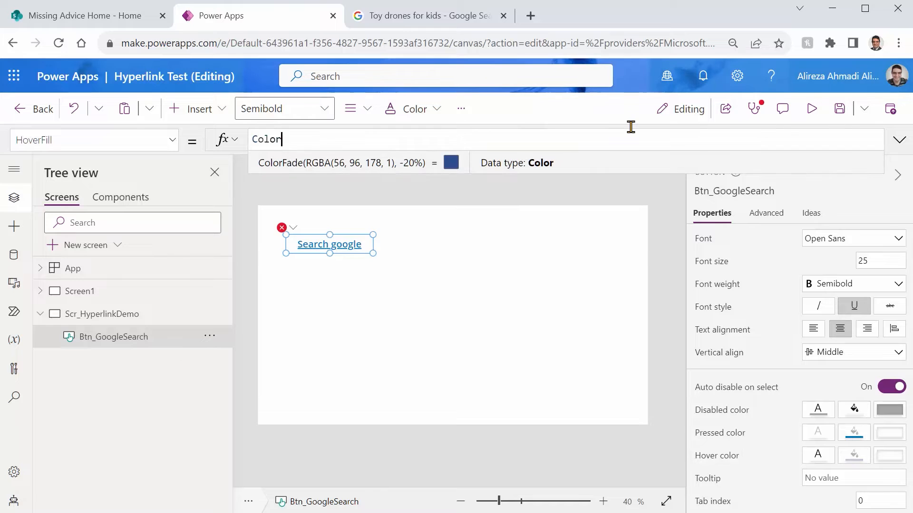
text(.Transparent)
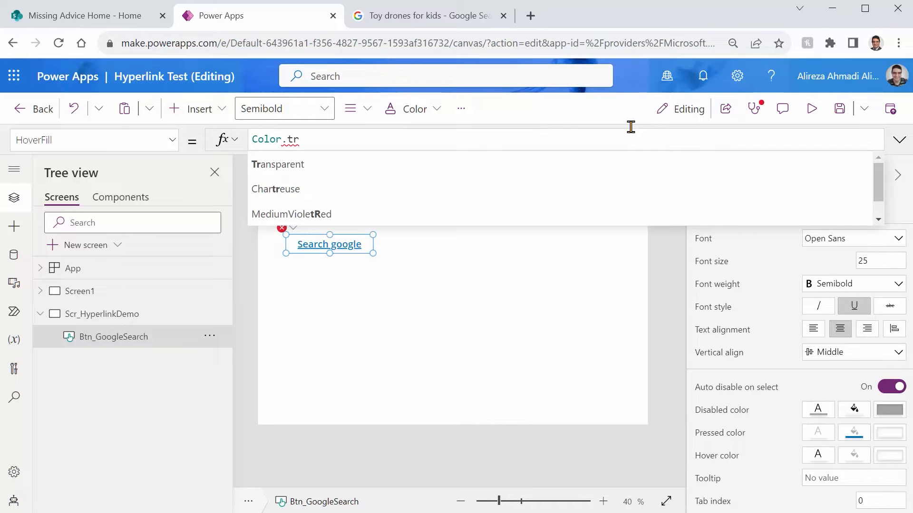
key(ctrl+s)
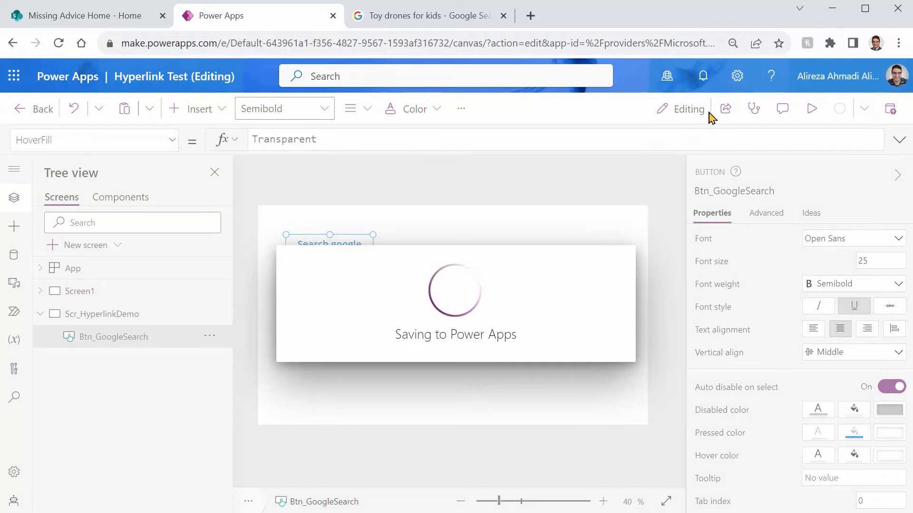
Step: Preview the button's hover appearance, return to the editor, and set its hover text color to the same blue as its text
click(808, 111)
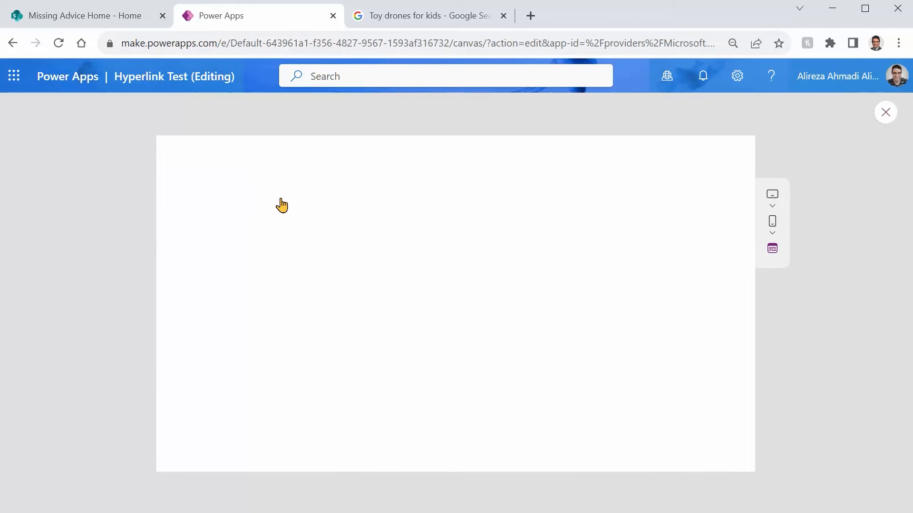
click(885, 112)
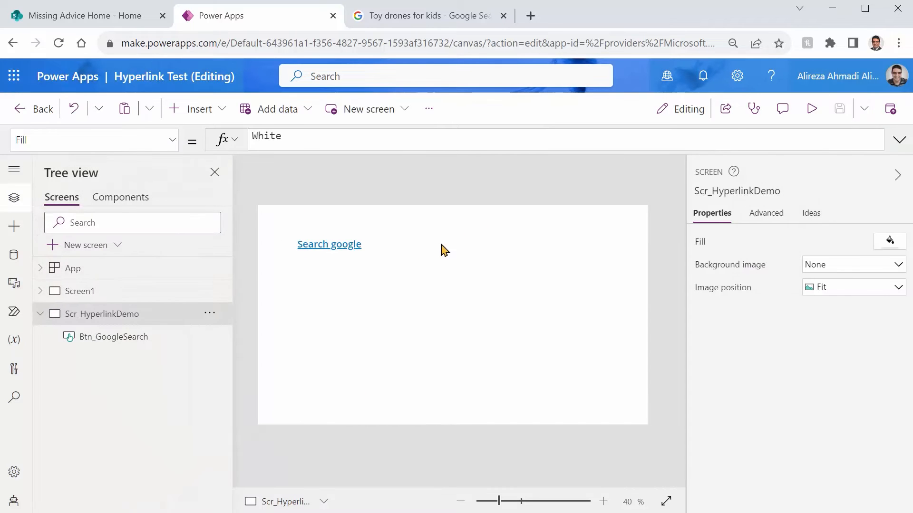
click(351, 253)
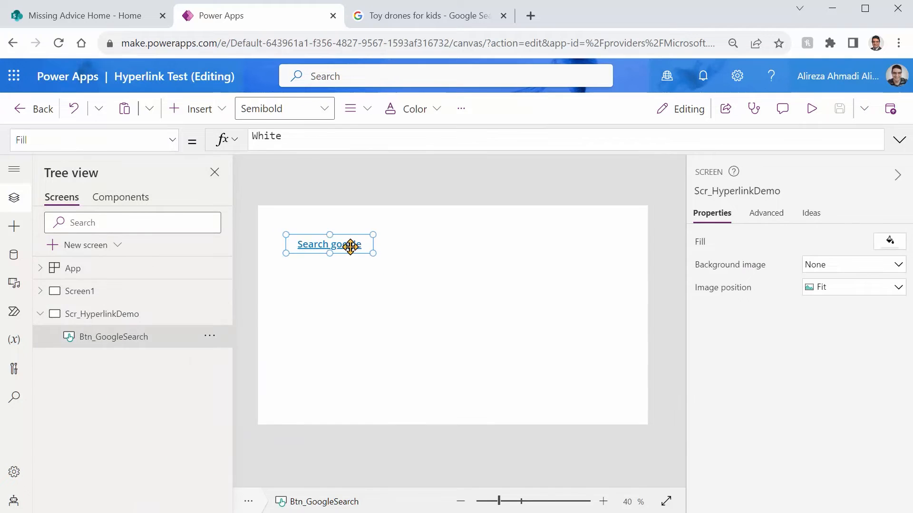
scroll(818, 460, down, 5)
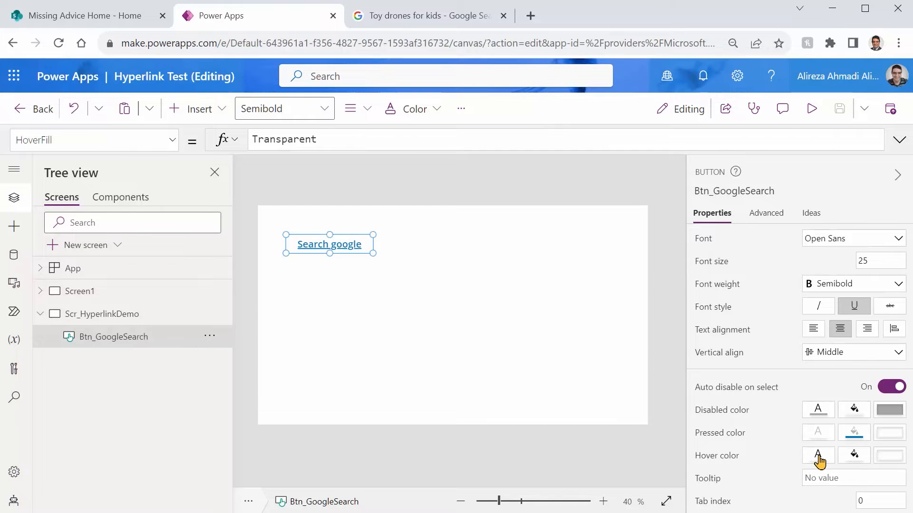
click(819, 459)
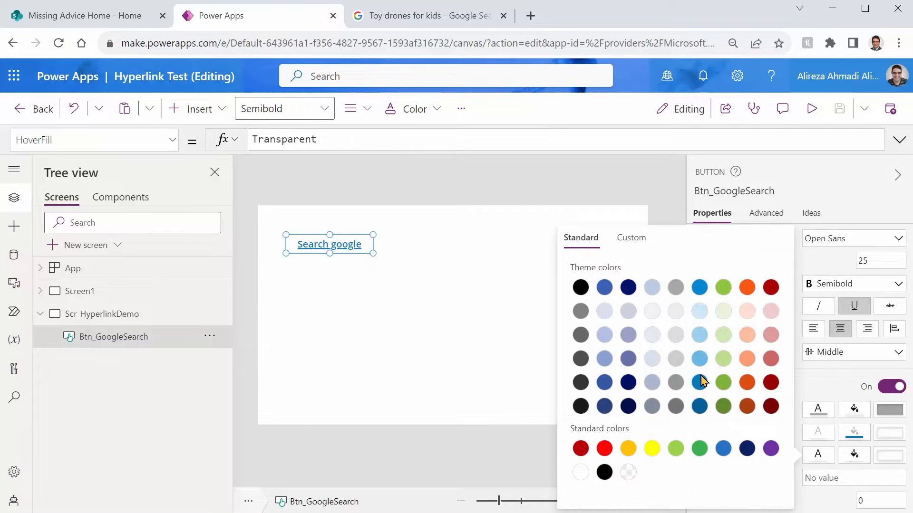
click(421, 379)
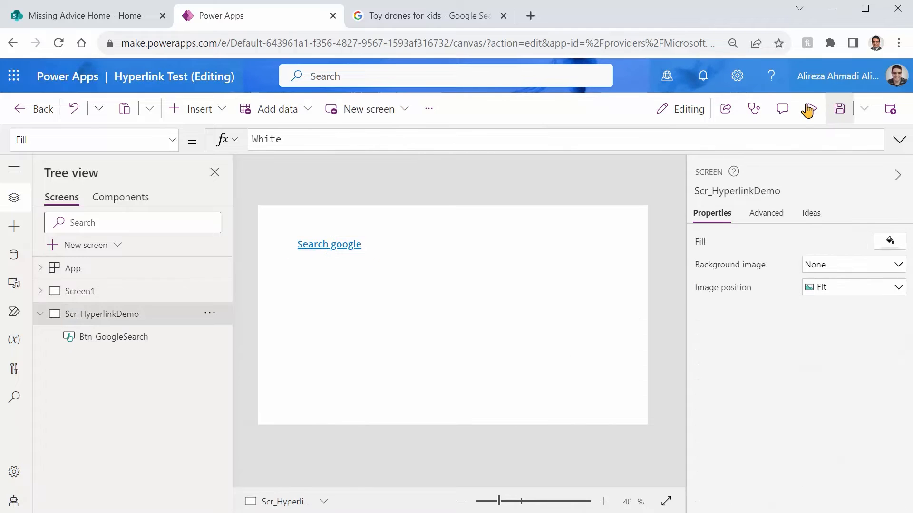
Step: Test the hyperlink-styled Search google button in the preview and return to the editor
click(808, 110)
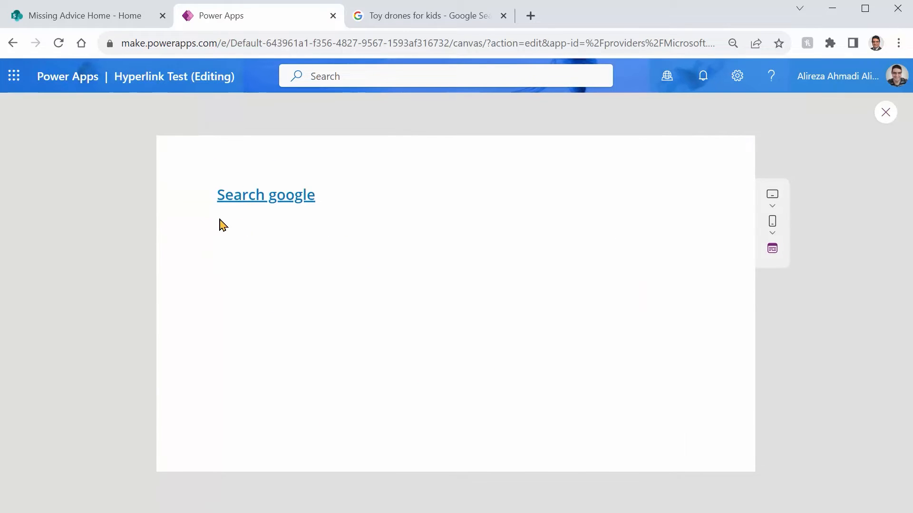
click(266, 201)
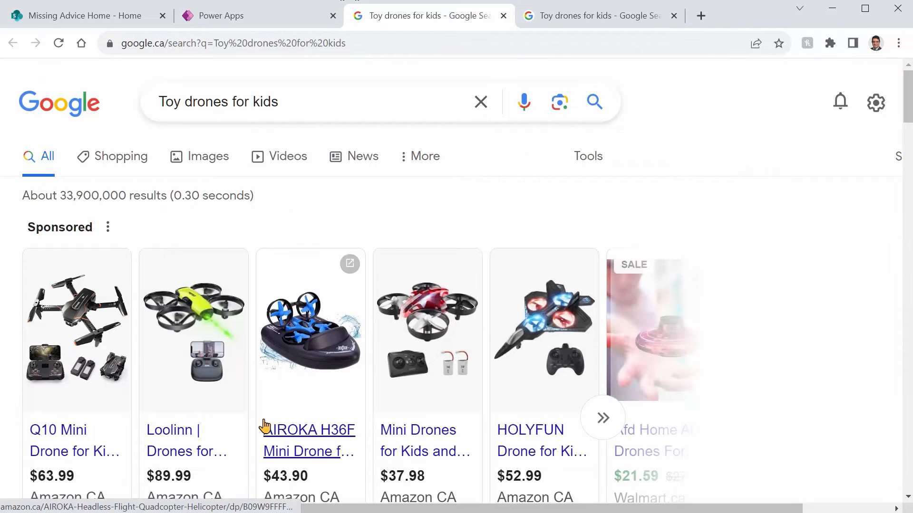
click(264, 18)
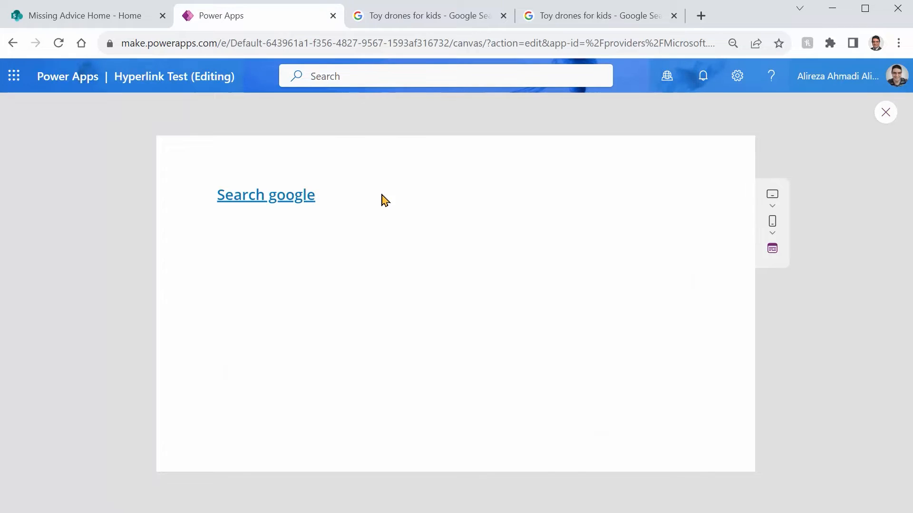
click(885, 112)
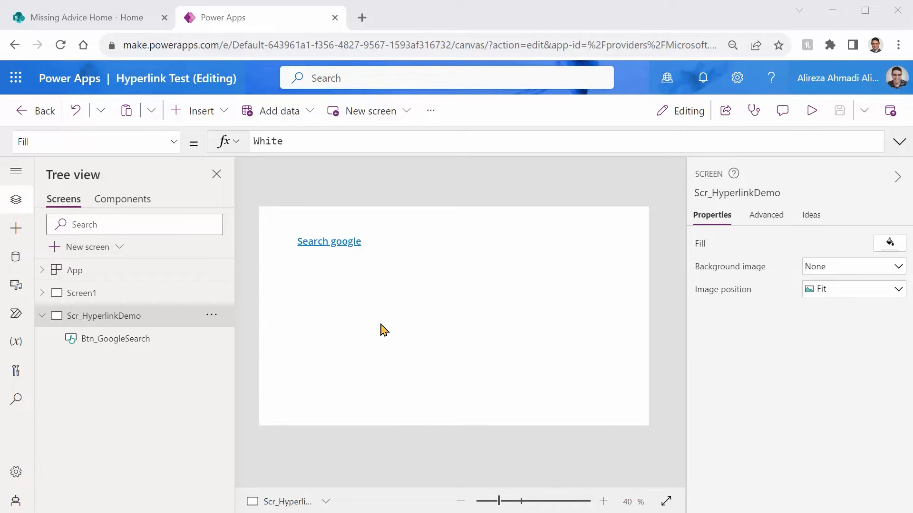
Step: Find the upcoming feature "Modern controls and themes" in the app settings and turn it on
click(427, 114)
click(449, 217)
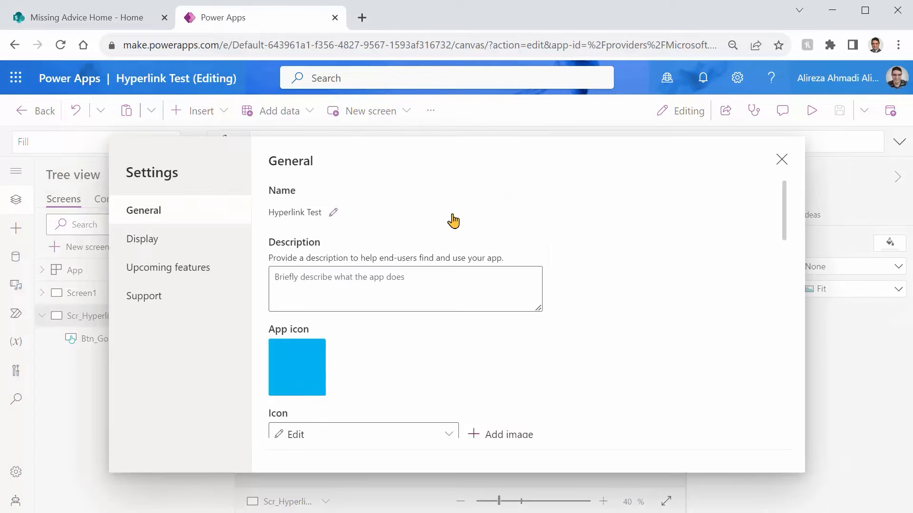
click(191, 274)
click(349, 191)
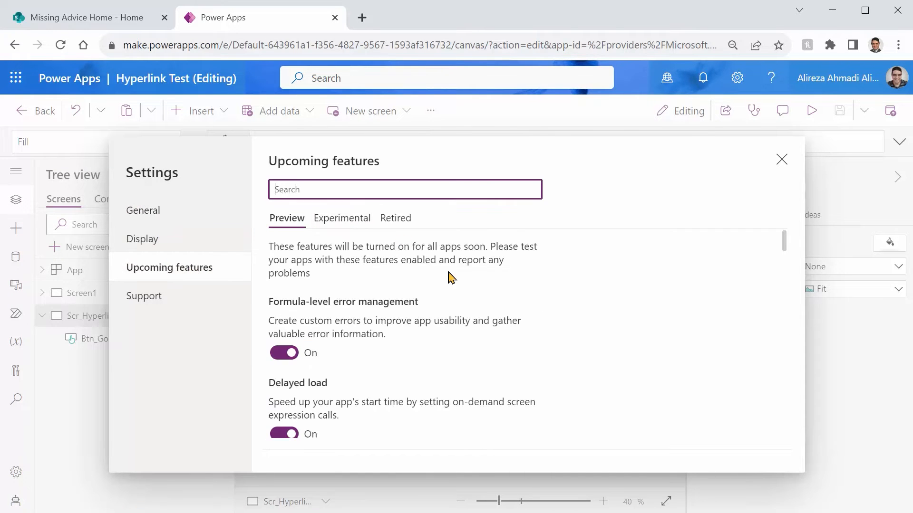
text(moder)
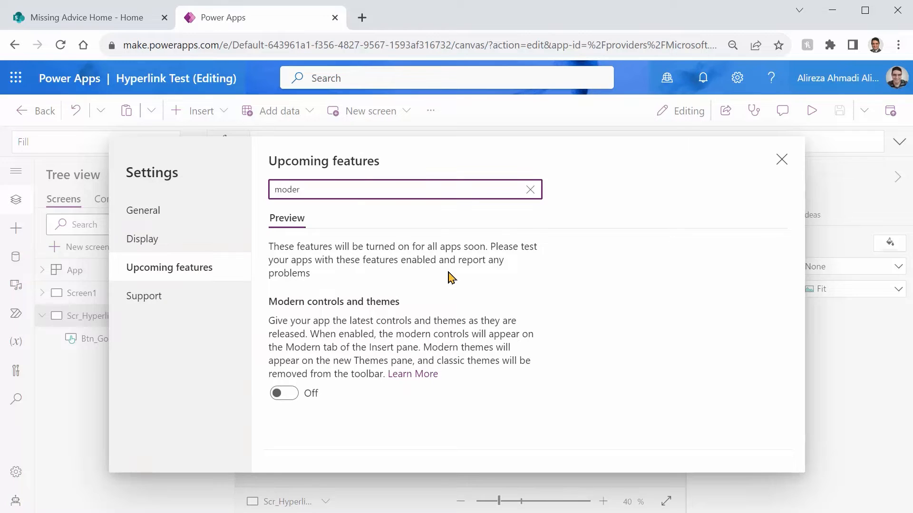
click(285, 401)
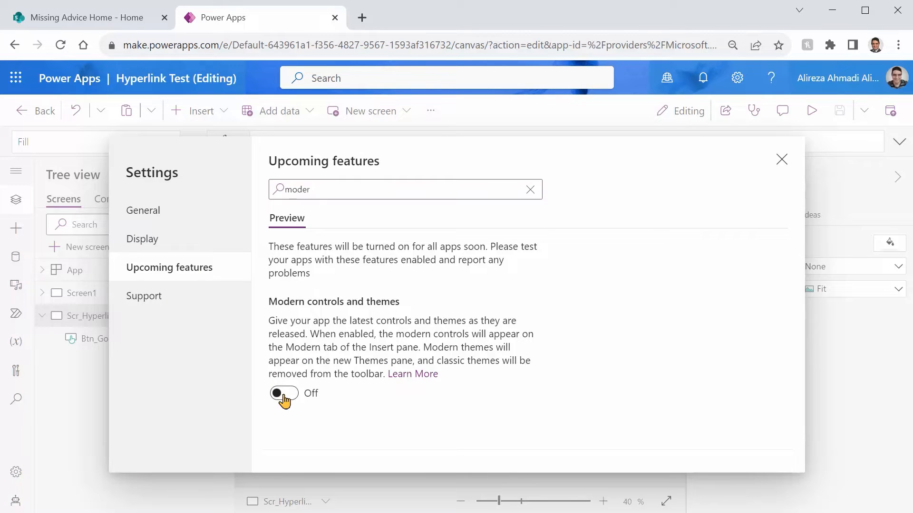
click(780, 161)
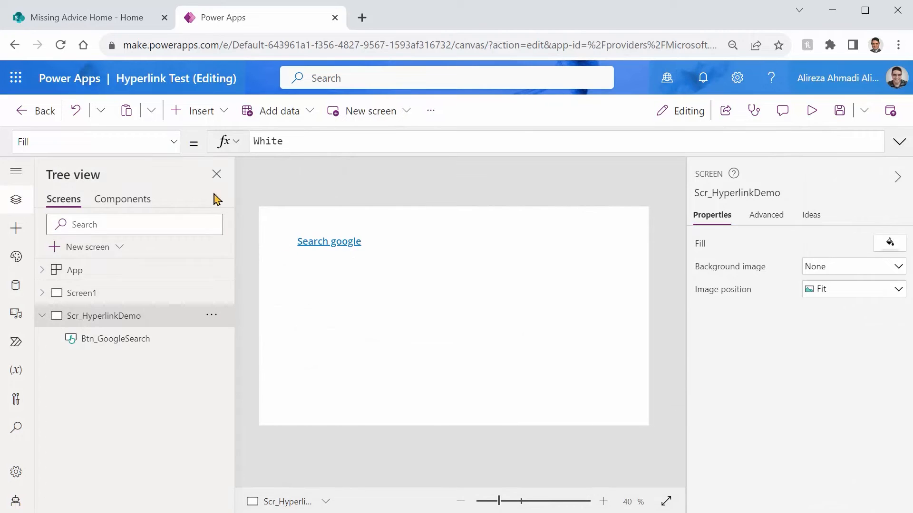
Step: Insert a modern Link control, place it to the right of and level with the Search google button, and preview the app
click(202, 113)
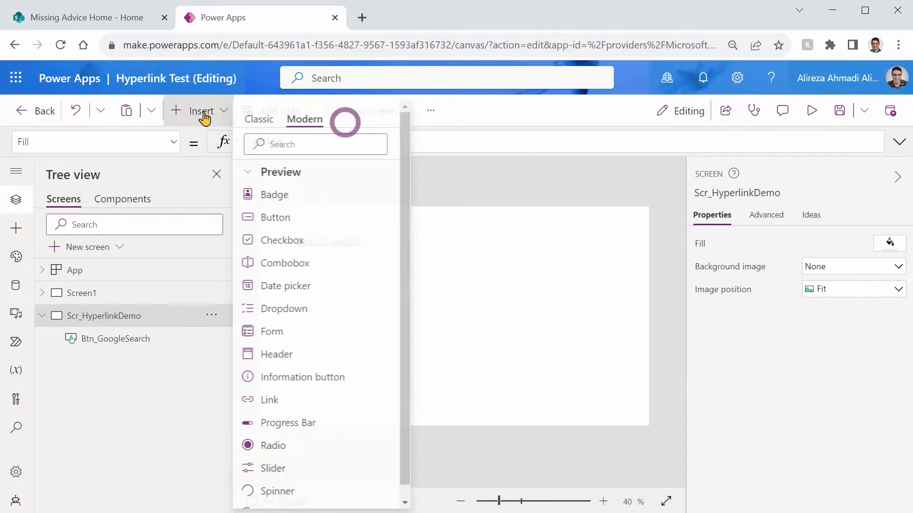
click(307, 125)
click(310, 139)
text(link)
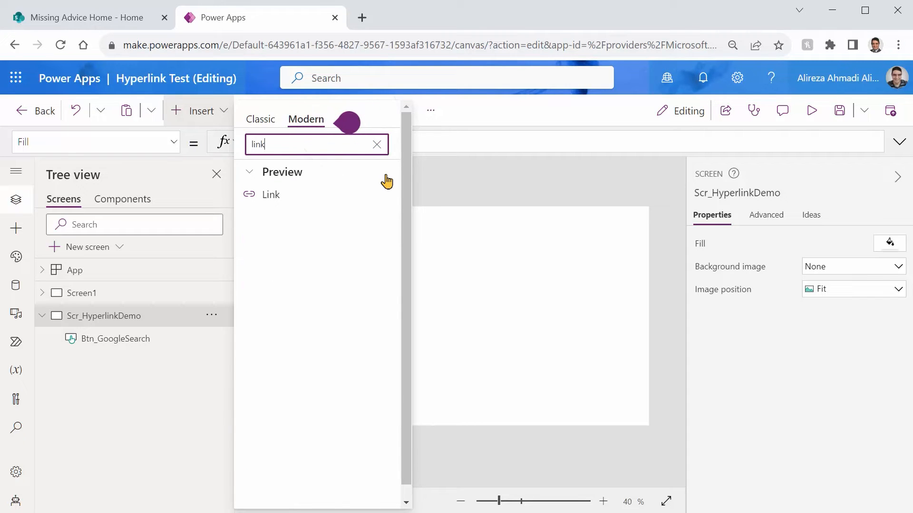
click(304, 198)
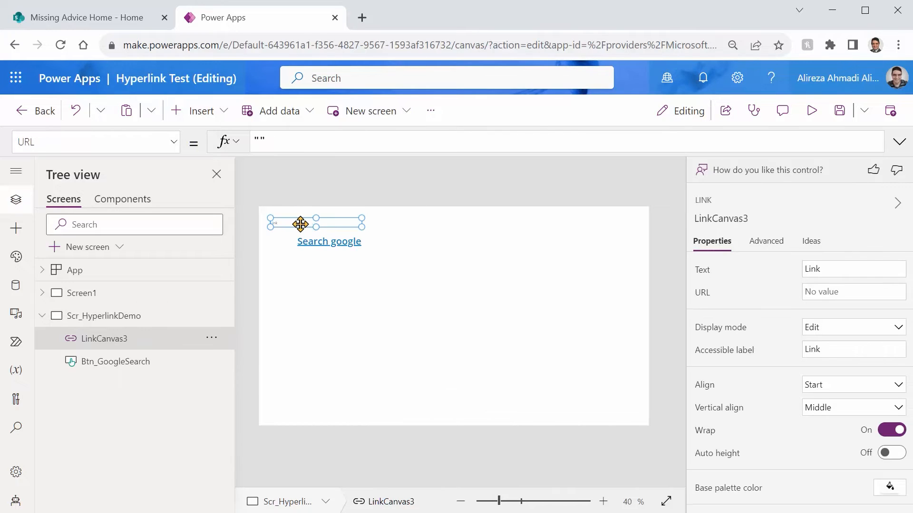
drag(412, 303, 524, 242)
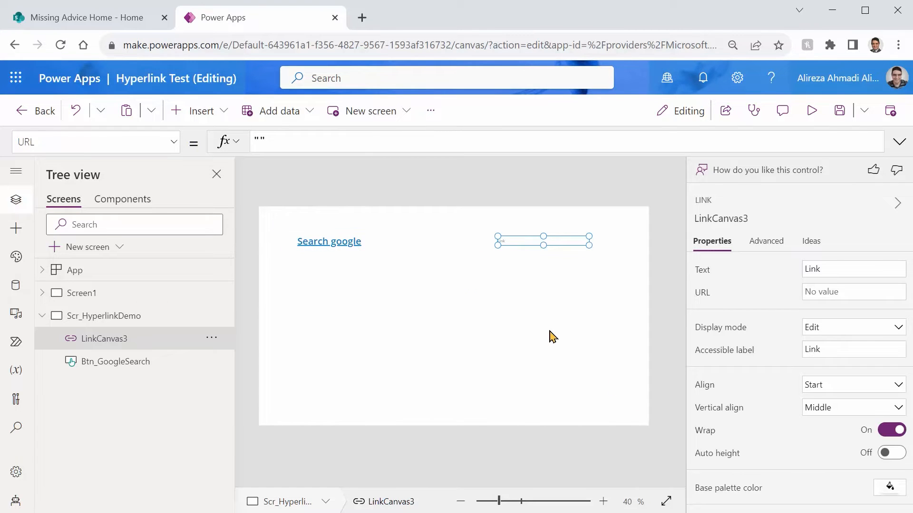
click(811, 111)
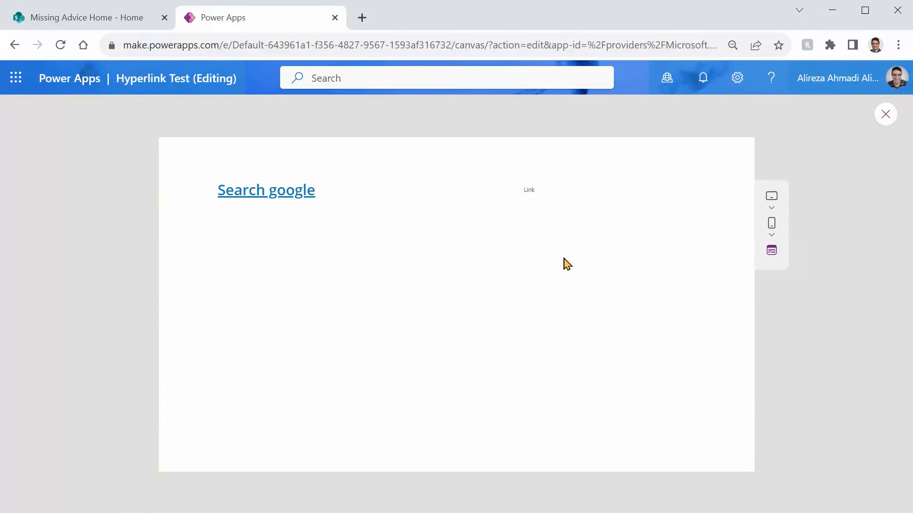
click(879, 119)
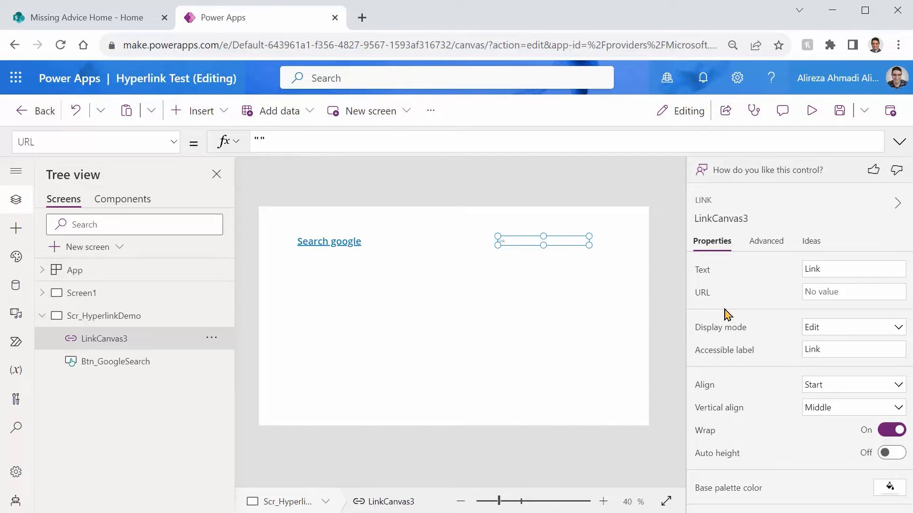
Step: Replace the modern Link control with a classic HTML text control placed just below the Search google button
key(Delete)
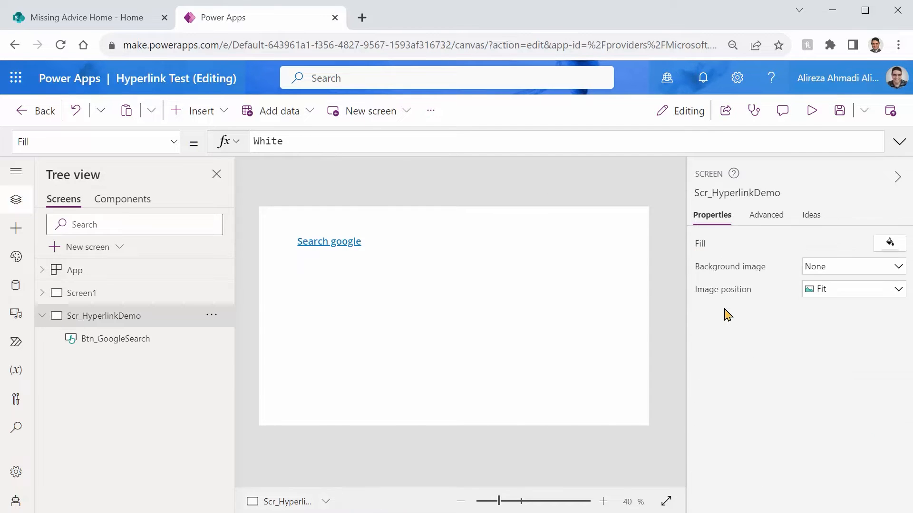
click(225, 115)
click(260, 120)
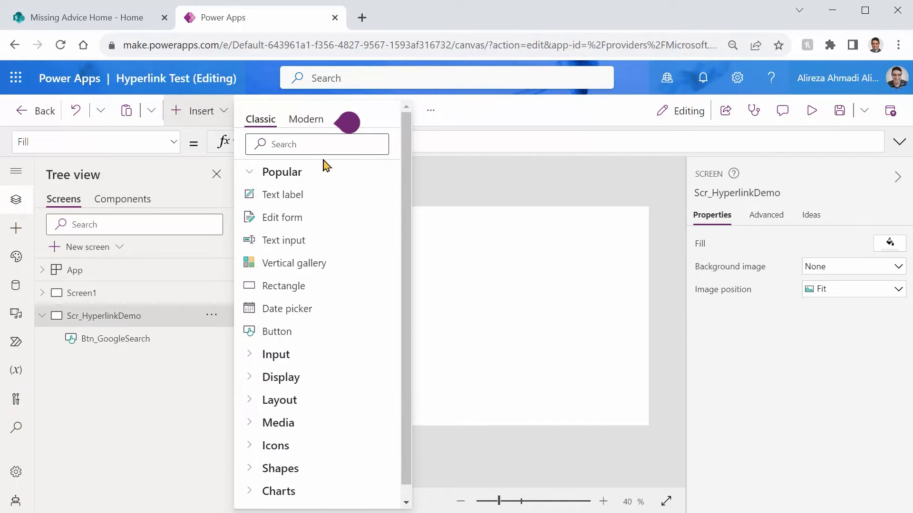
click(309, 144)
text(html)
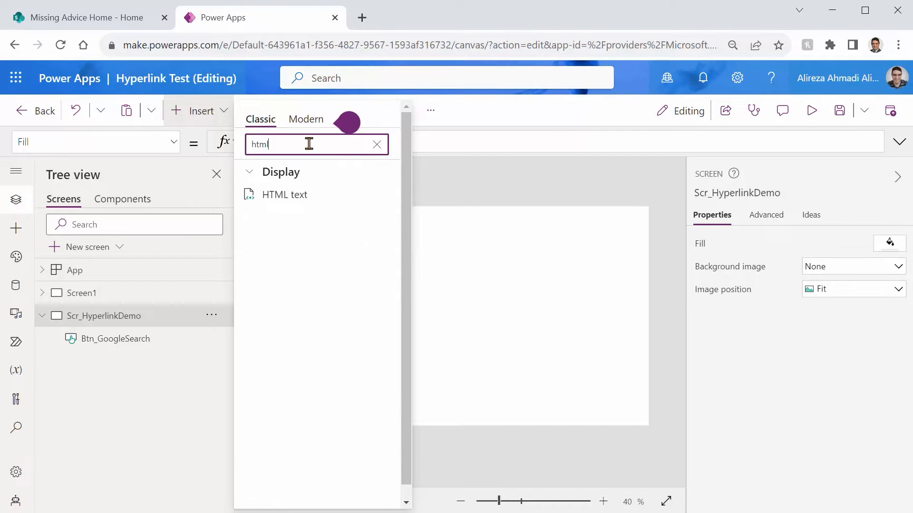
click(315, 210)
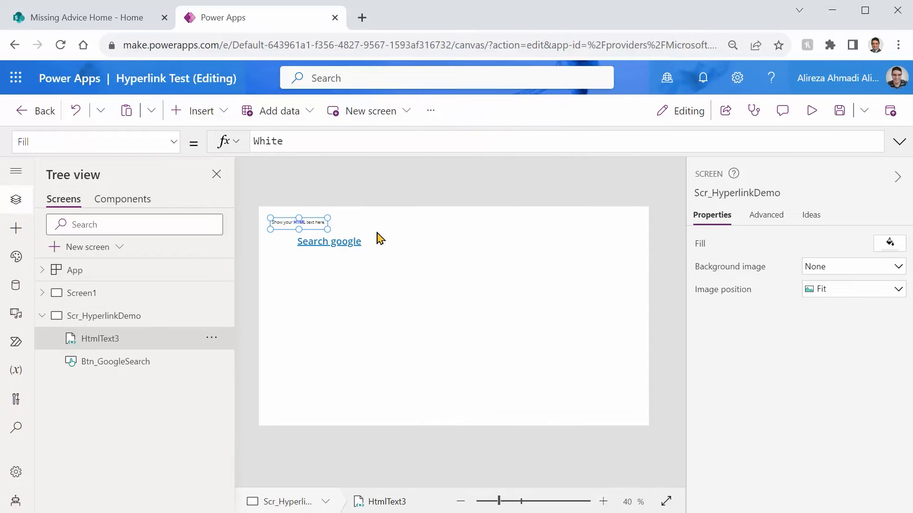
drag(279, 234, 313, 276)
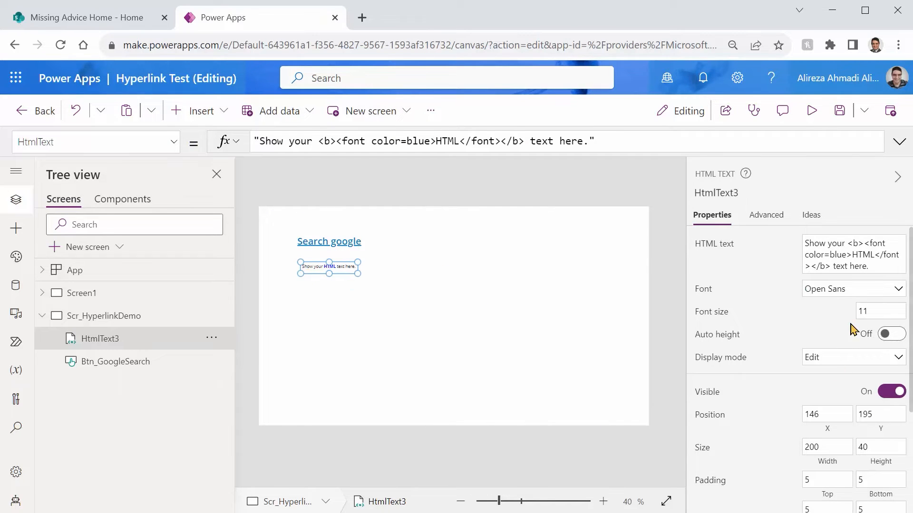
Step: Set the HTML text control's font size to 20 and enlarge the control to about 1035 wide and 250 high
click(862, 311)
text(20)
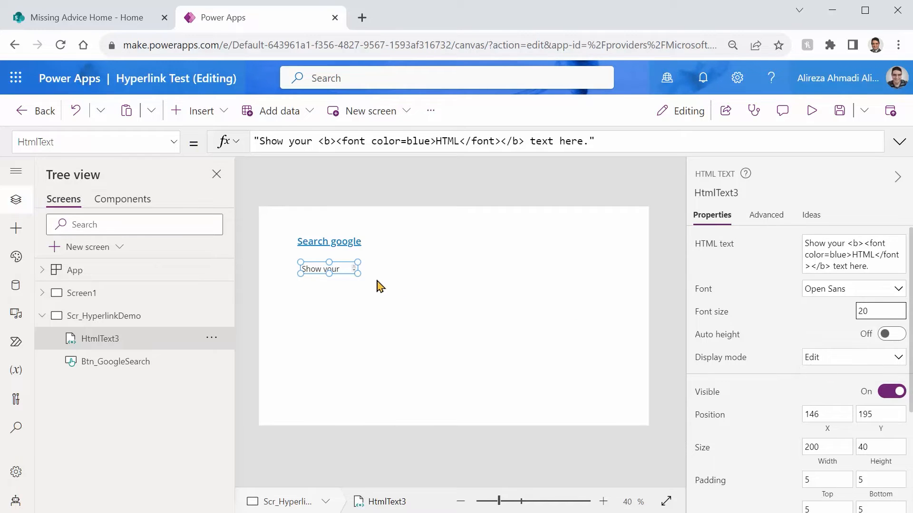
drag(357, 274, 595, 333)
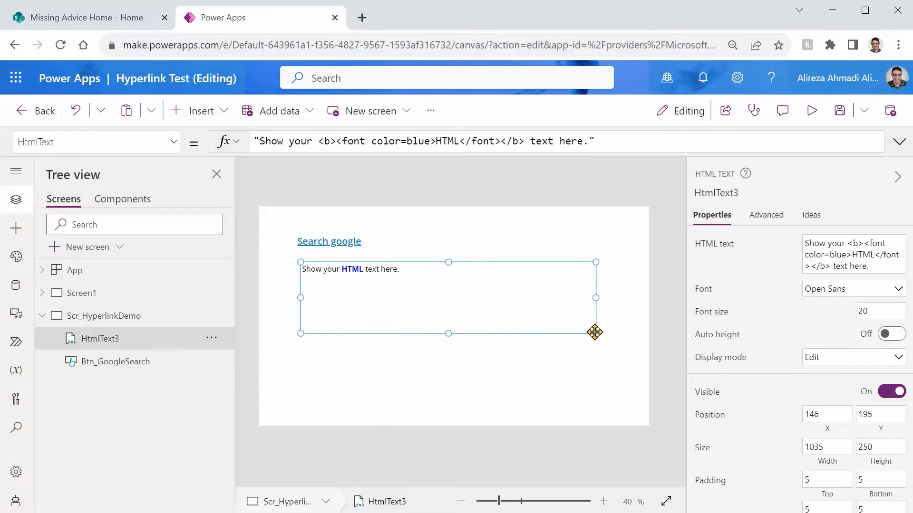
Step: Replace the control's HtmlText formula with "Click here to go to Google"
click(594, 141)
key(Left)
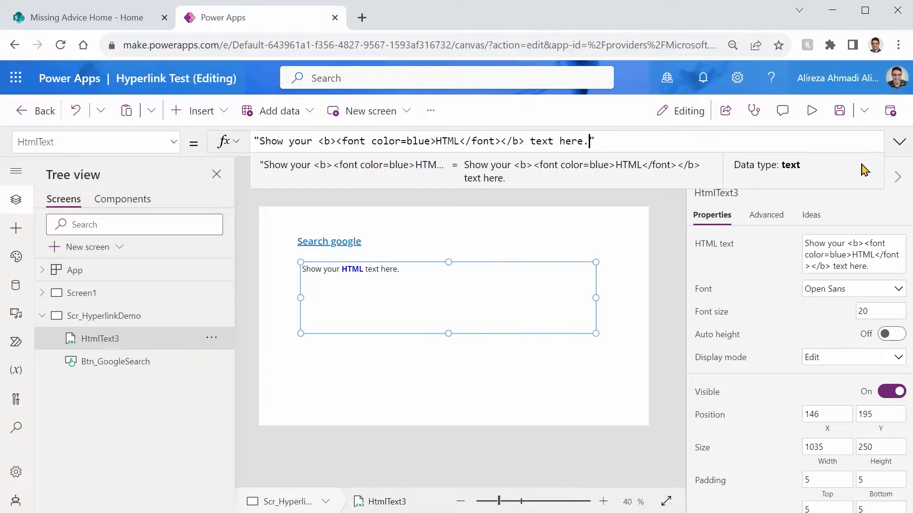
key(ctrl+a)
text("Click here to go to )
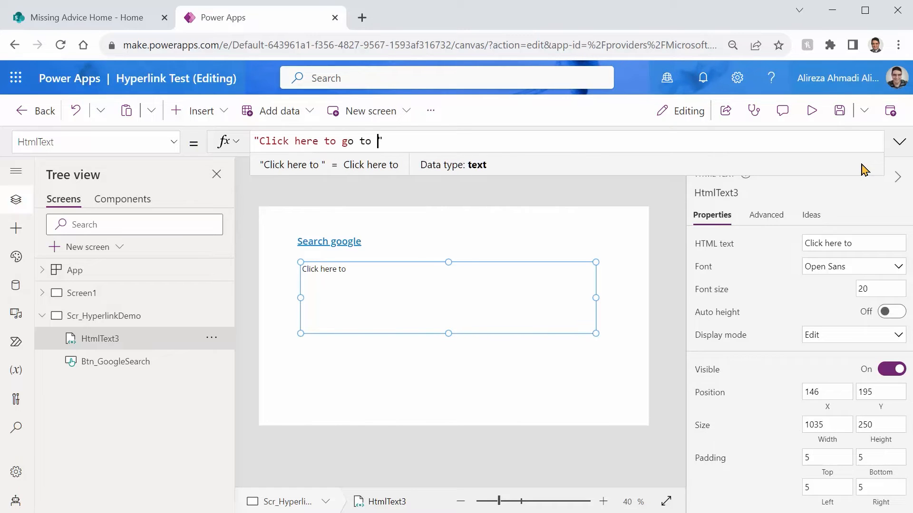
text(Google)
Step: Surround the word "here" with tag brackets and fill in the opening tag as <a href='wwww.google.com'>
key(Left)
key(Left)
key(Left)
key(Left)
key(Left)
key(Left)
key(Left)
key(Left)
key(Left)
key(Left)
key(Left)
key(Left)
key(Left)
key(Left)
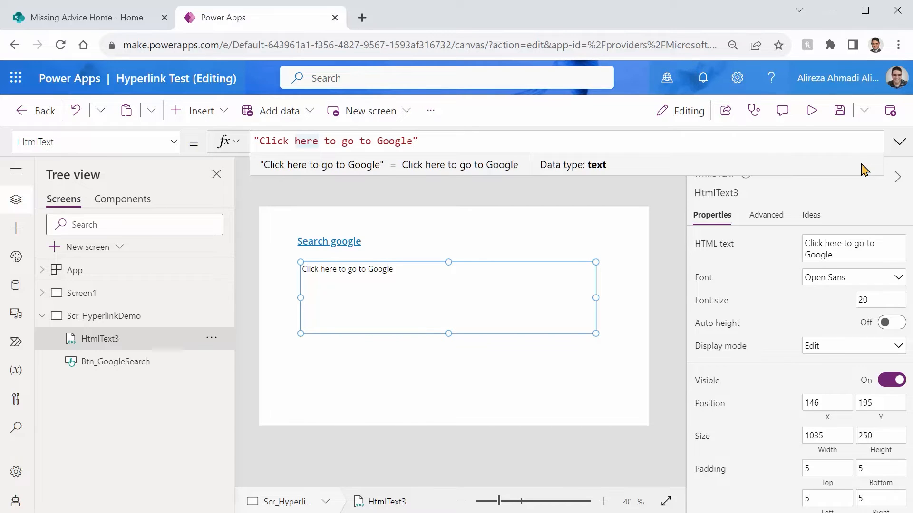
text(<>)
key(Right)
text(<>)
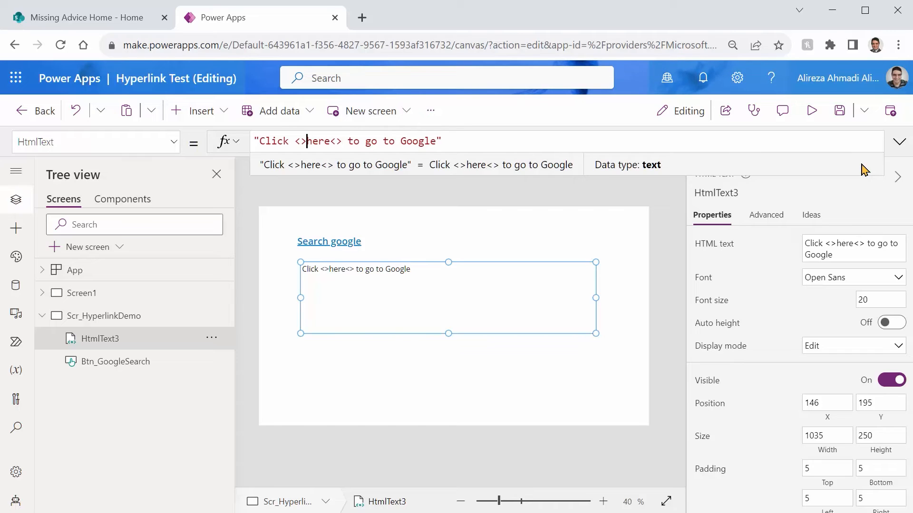
text(a href)
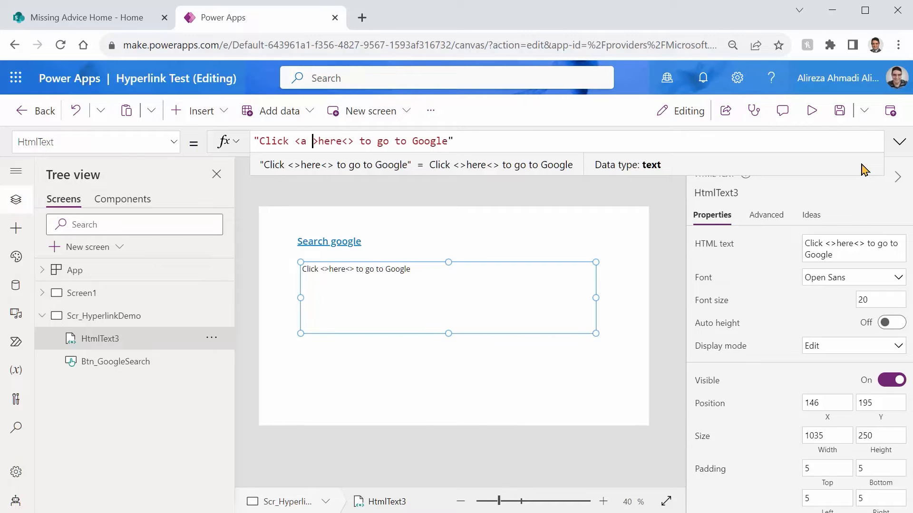
text(="")
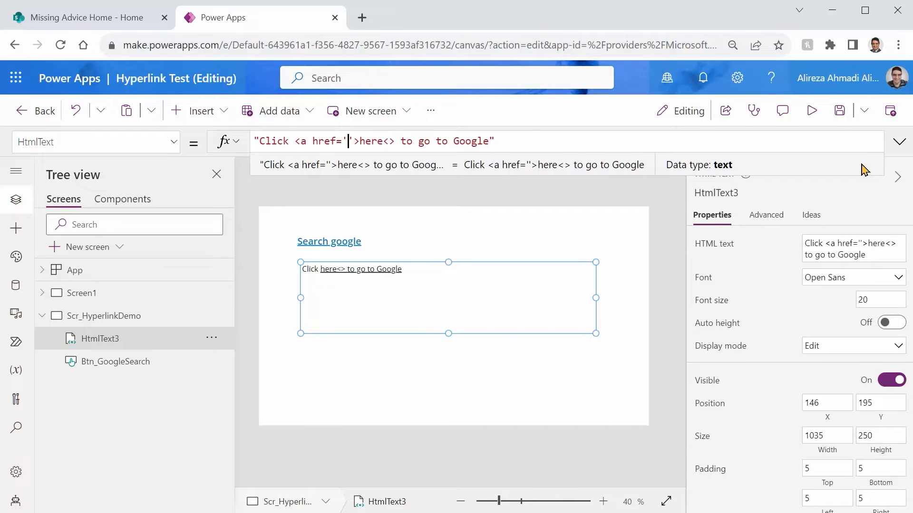
text(wwww.)
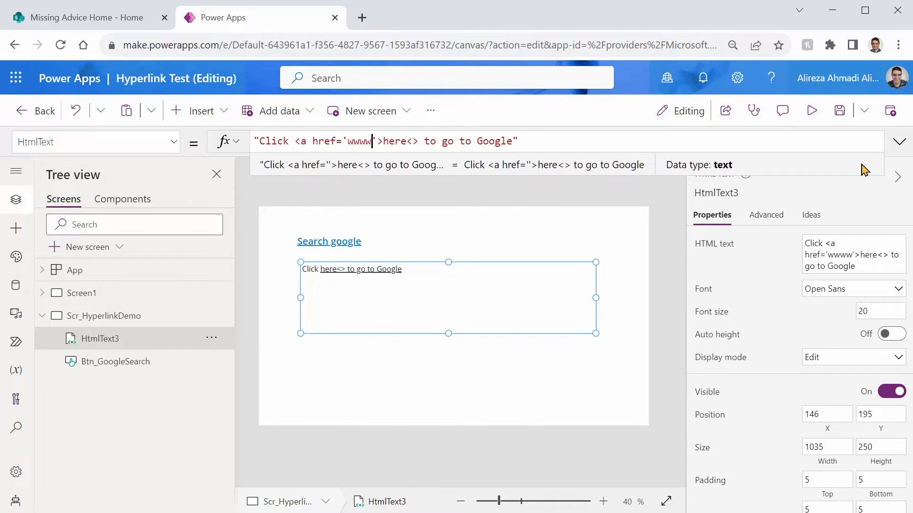
text(google.c)
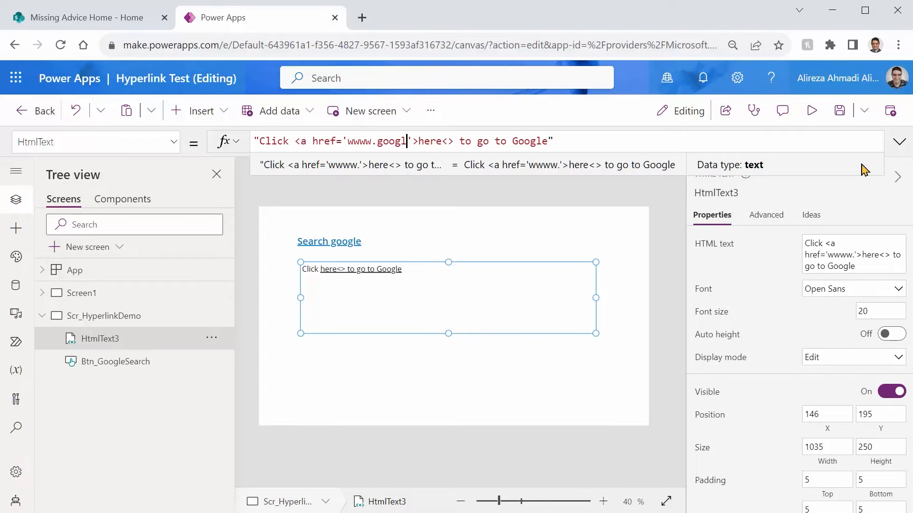
text(om)
key(Left)
key(Left)
key(Left)
key(Left)
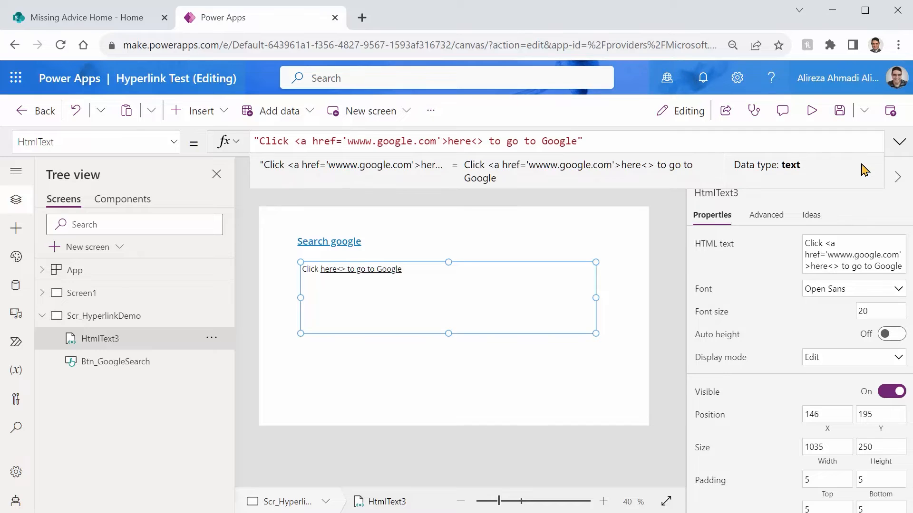
text(https://)
key(End)
key(Left)
key(Left)
key(Left)
key(Left)
key(Left)
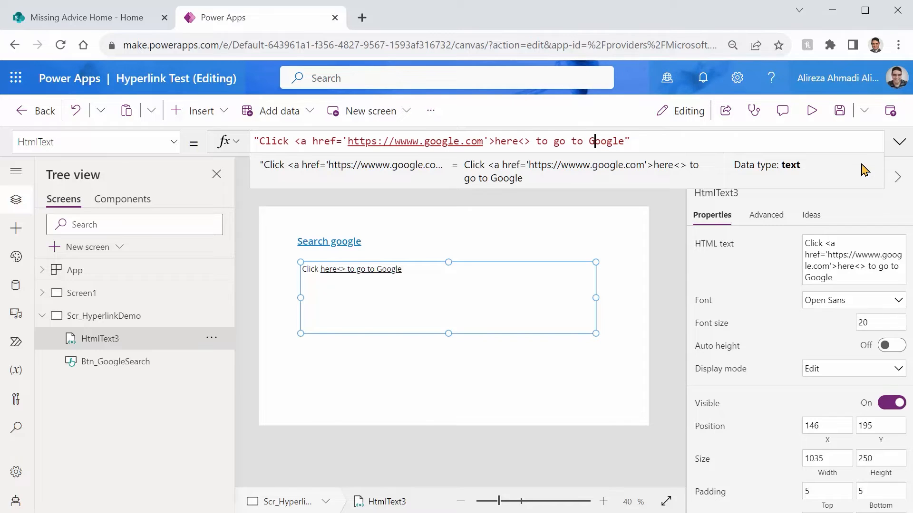
text(/a)
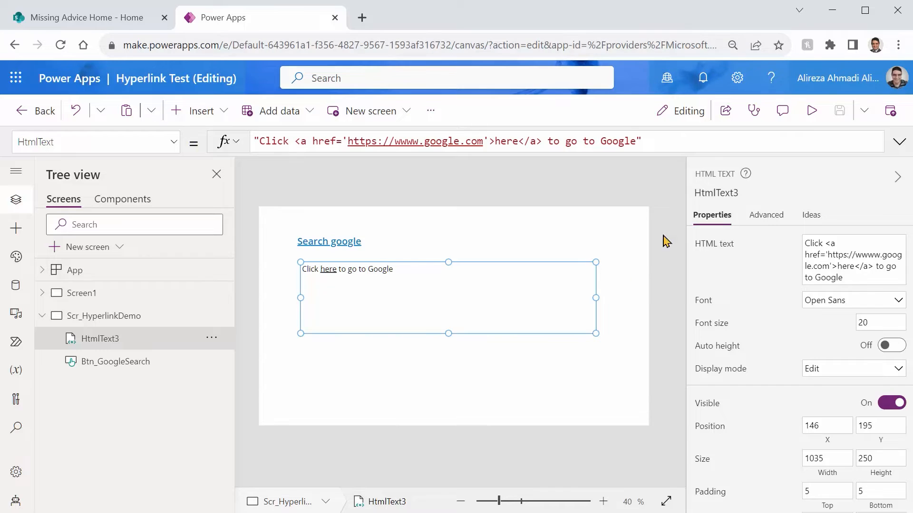
Step: Test the "here" link in the app preview and return to the editor
click(811, 111)
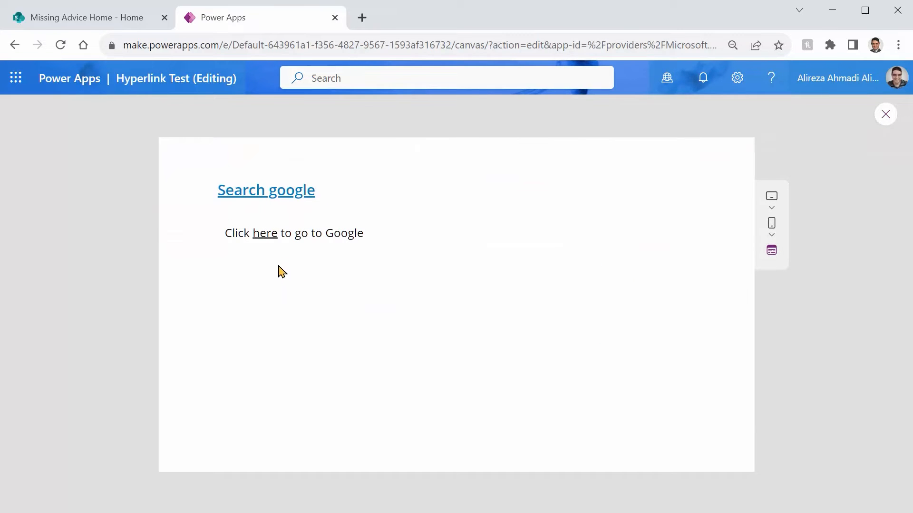
click(262, 235)
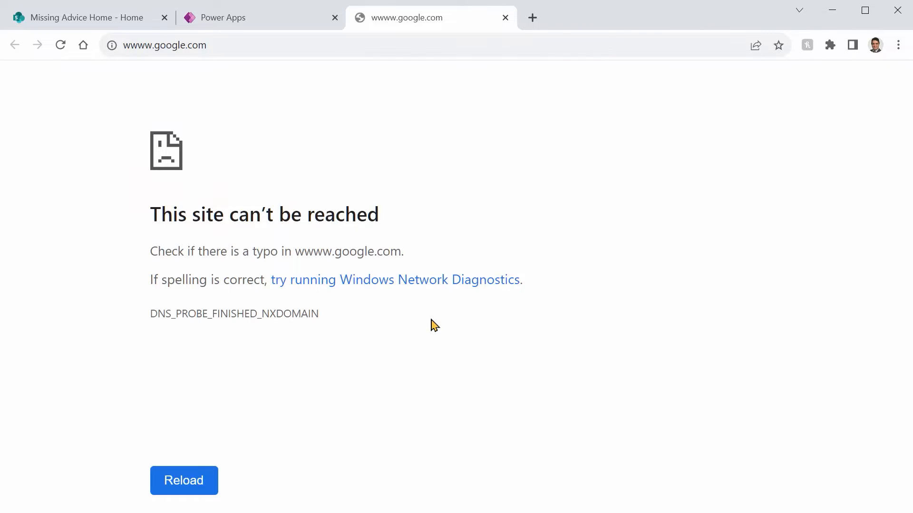
click(235, 17)
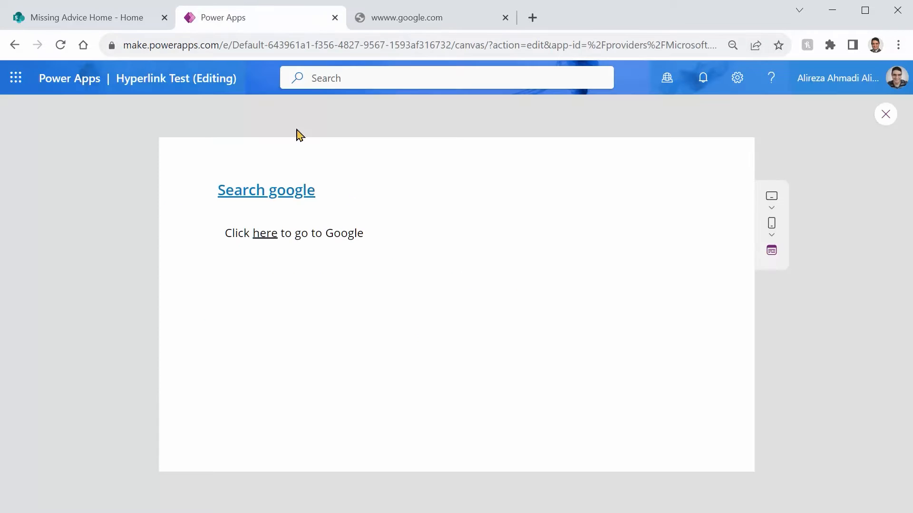
click(885, 115)
click(358, 274)
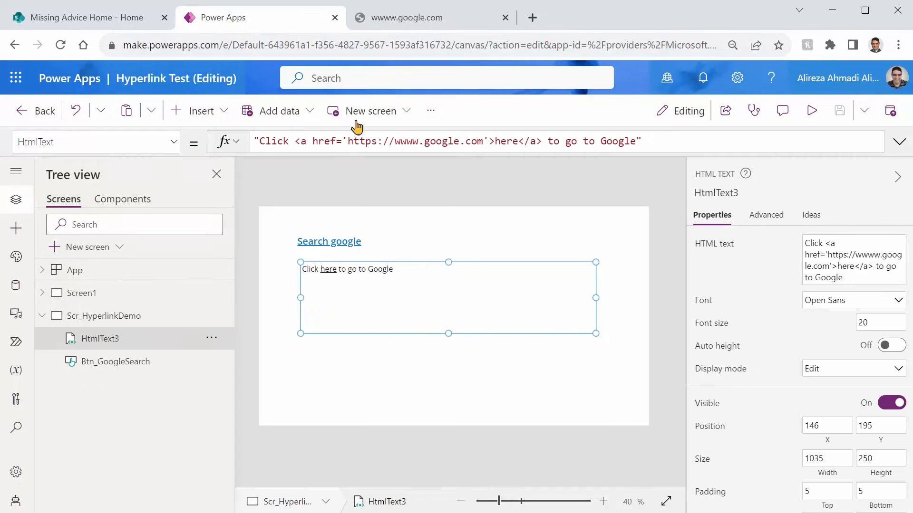
click(410, 144)
key(BackSpace)
key(ctrl+s)
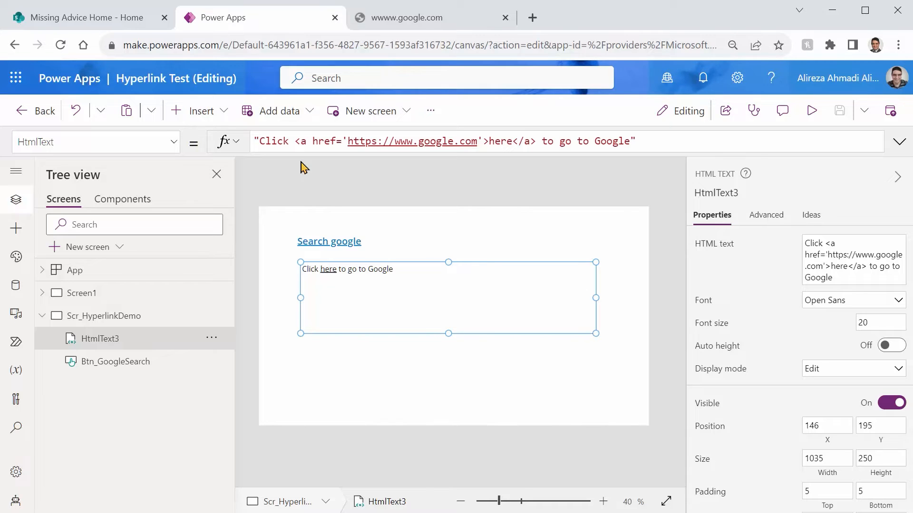
Step: Add style='Color:blue' to the opening anchor tag in the HTML text formula and save the app
click(348, 141)
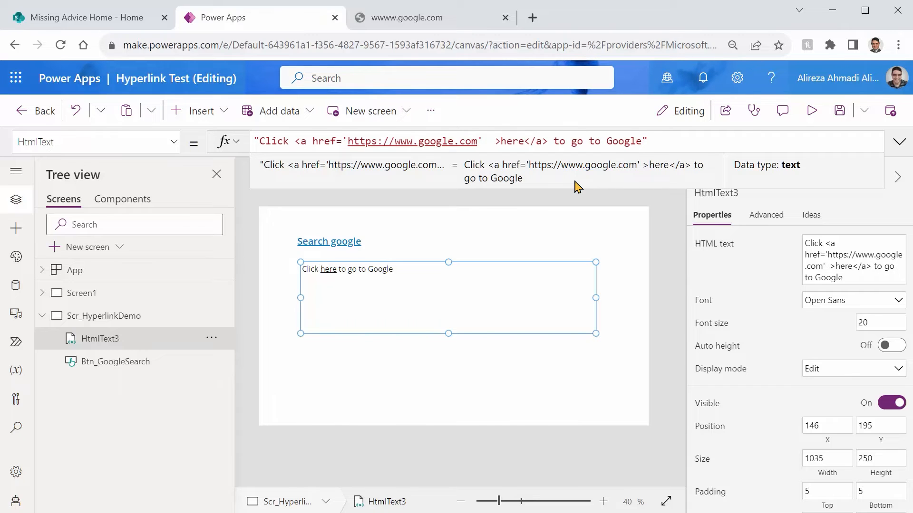
text(style= )
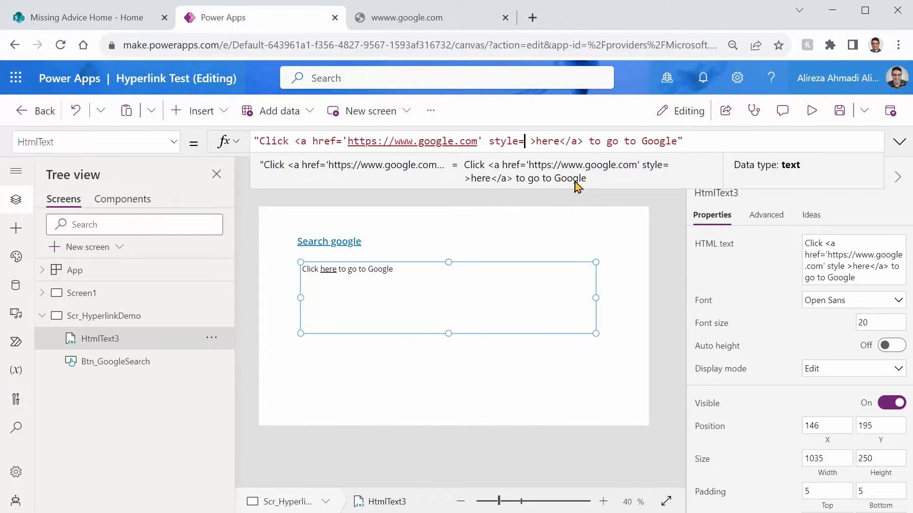
text('')
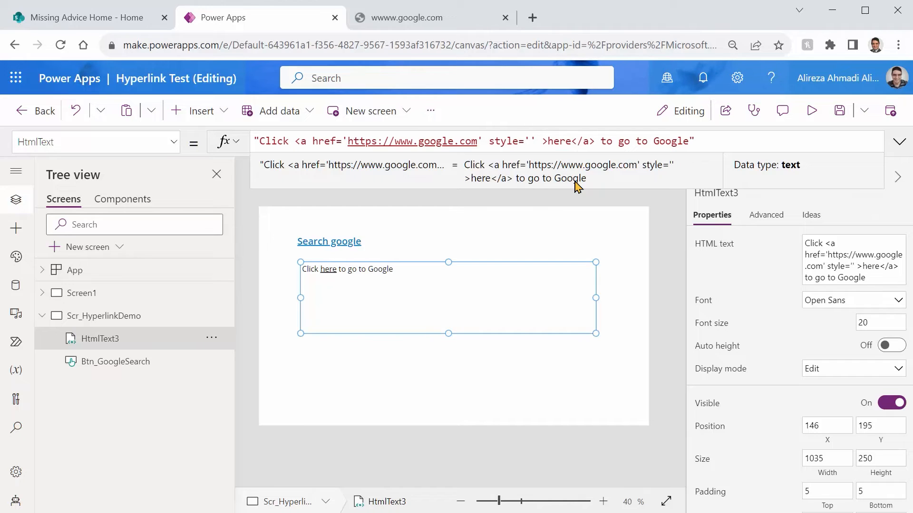
text(Color:)
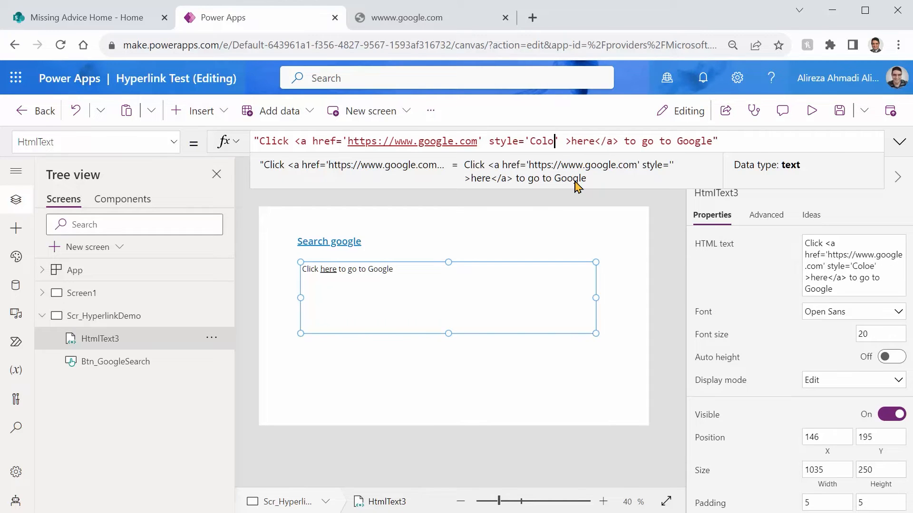
text(blue)
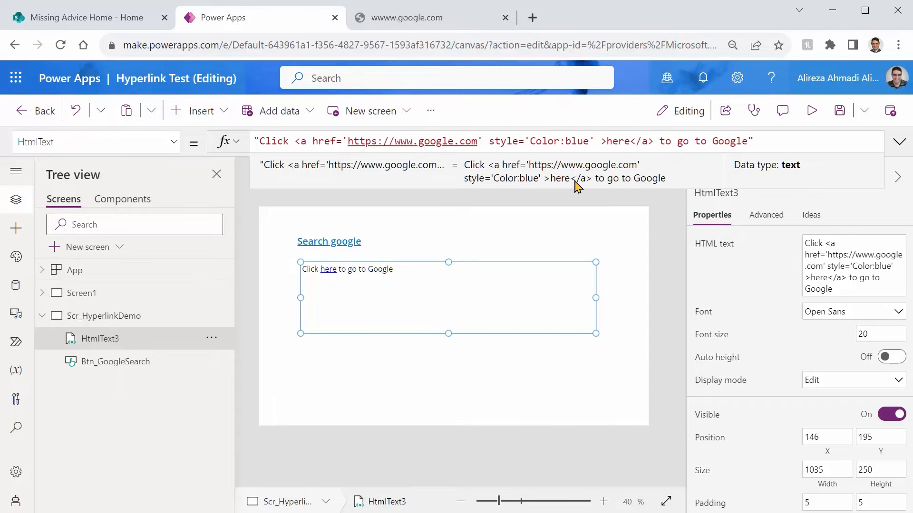
key(ctrl+s)
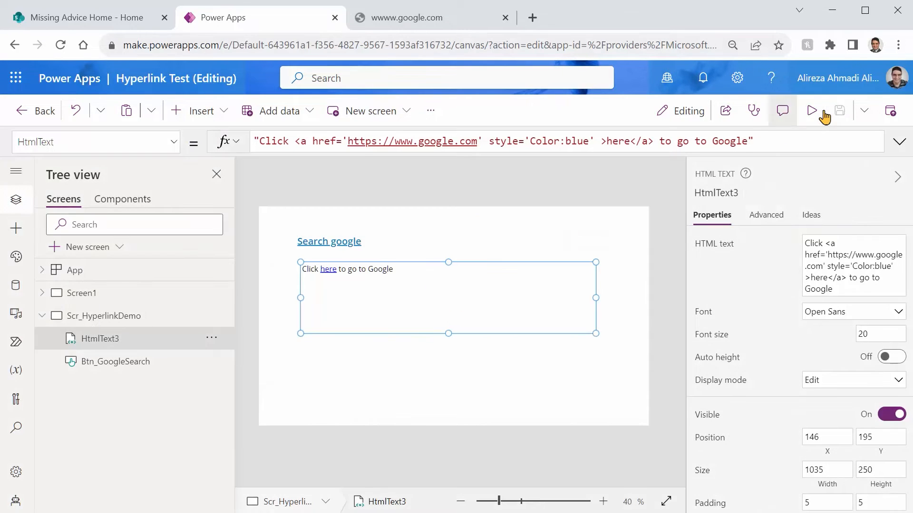
Step: Preview the blue link, return to the editor, and reduce the HTML text control's height to 70
click(809, 112)
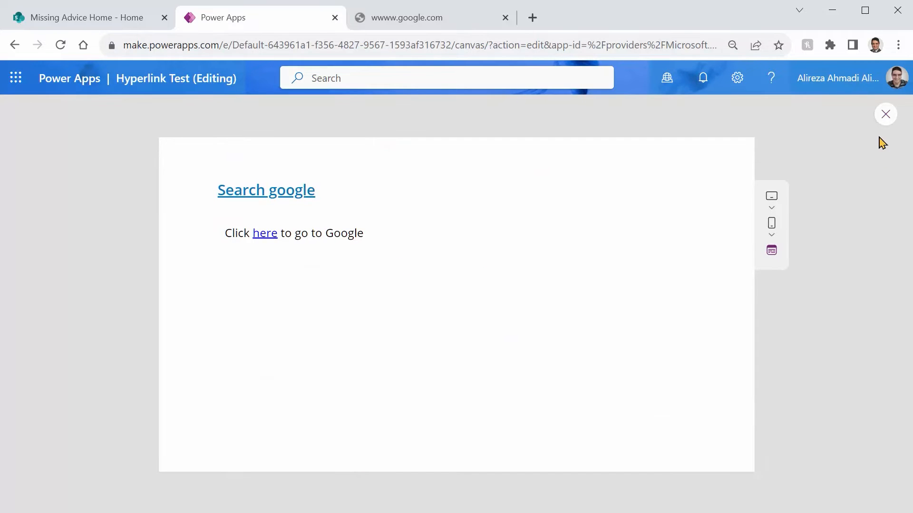
click(885, 114)
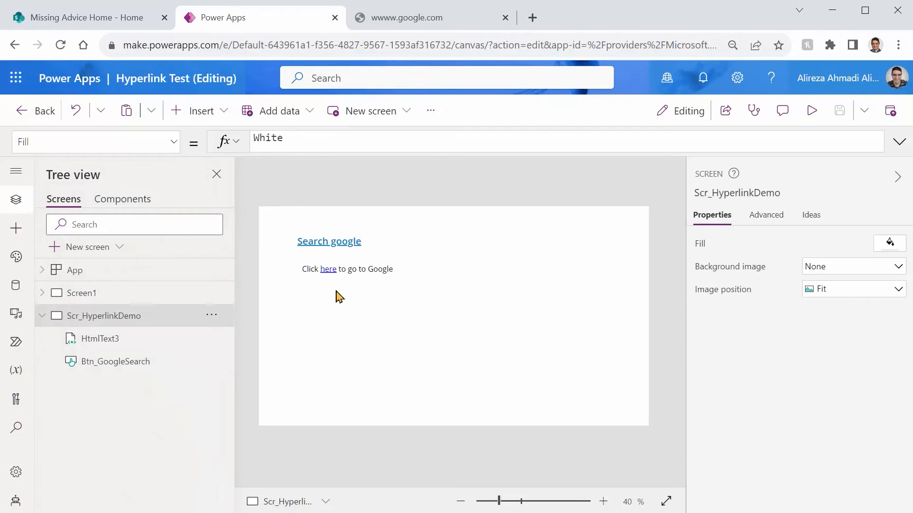
click(352, 284)
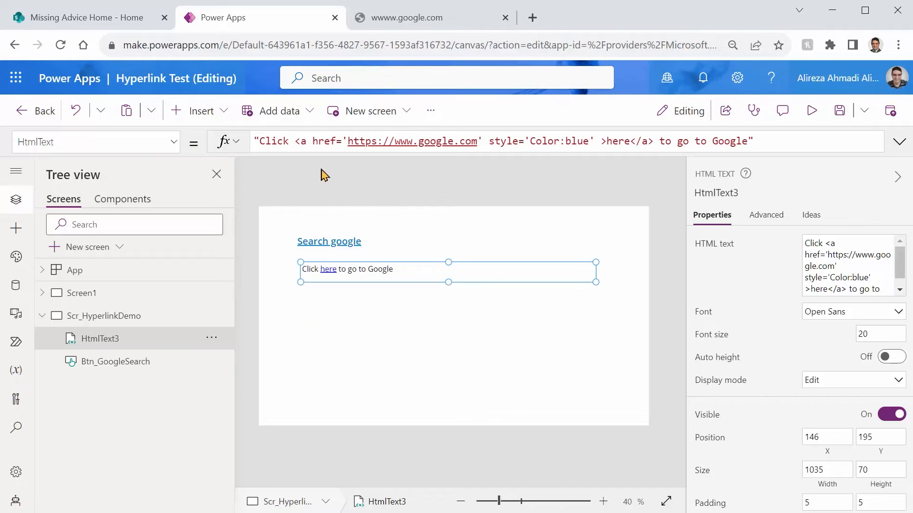
Step: Insert a classic Text label and place it directly below the HTML text control, at X 146 and Y 265
click(217, 117)
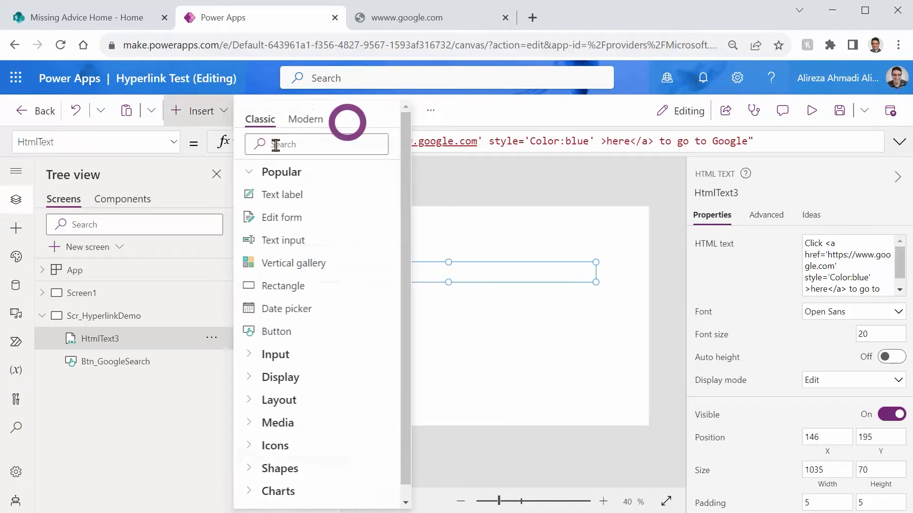
click(282, 196)
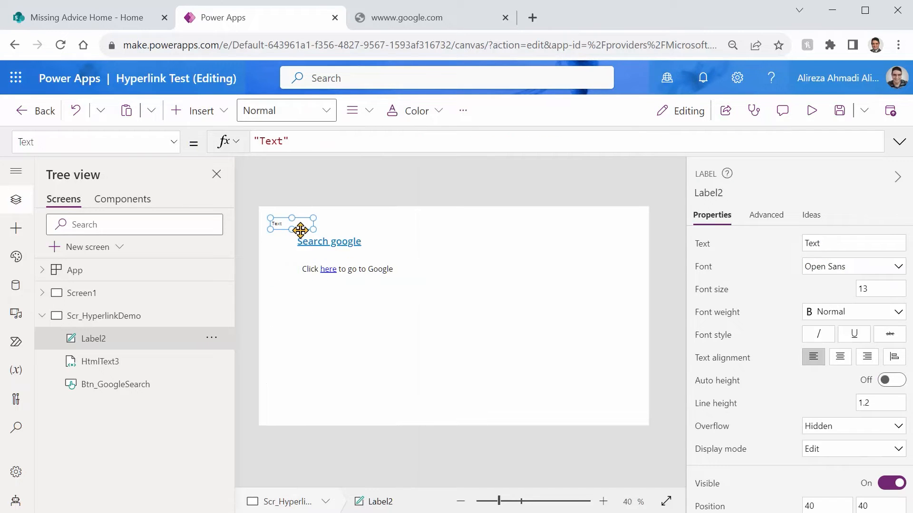
drag(302, 228, 331, 291)
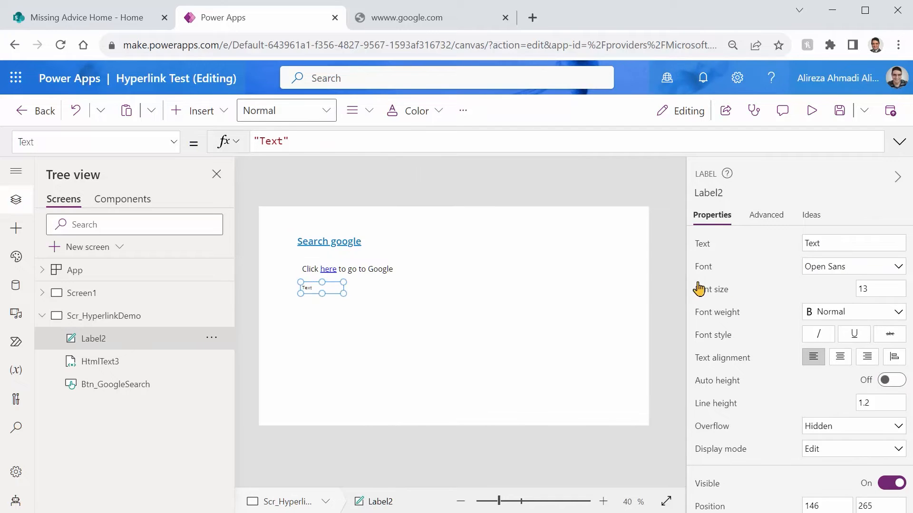
Step: Set the new label's text to "Click here" and underline it
double_click(811, 242)
text(Click here)
click(343, 299)
click(332, 285)
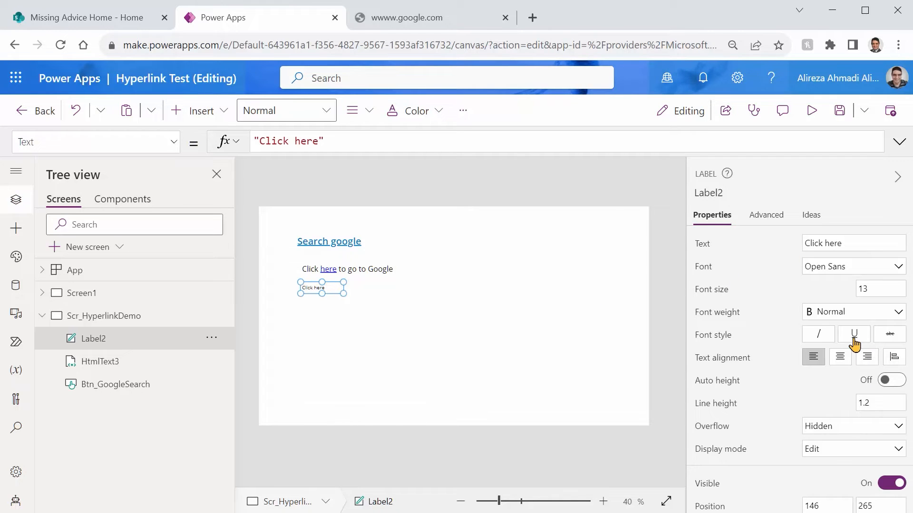
click(854, 335)
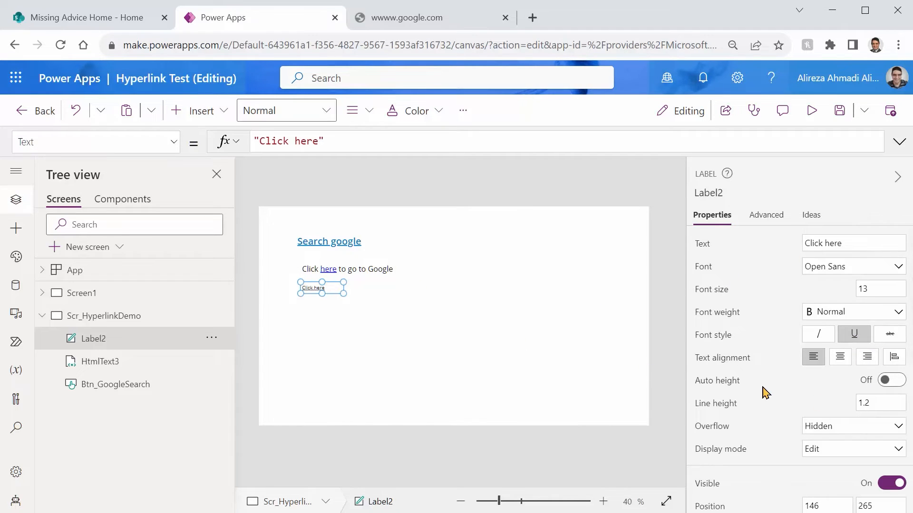
Step: Color the "Click here" label's text standard blue and set its font size to 20
scroll(762, 389, down, 5)
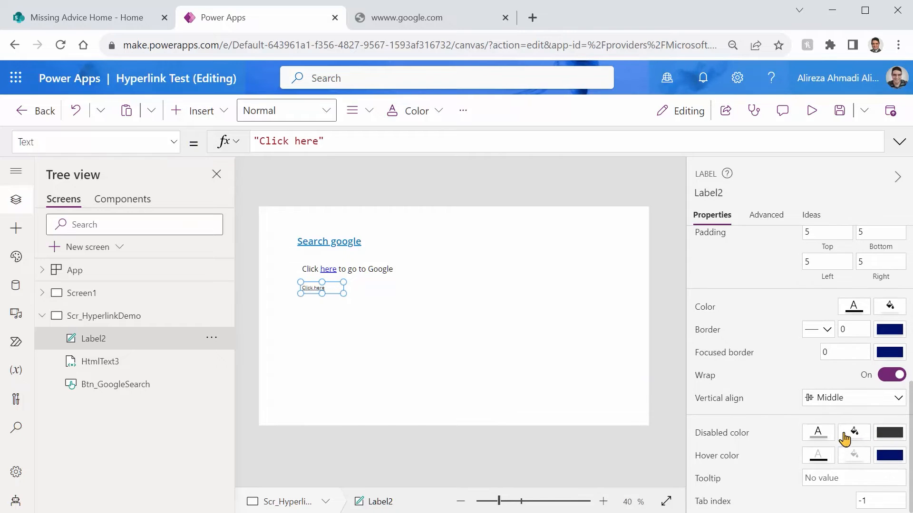
click(851, 313)
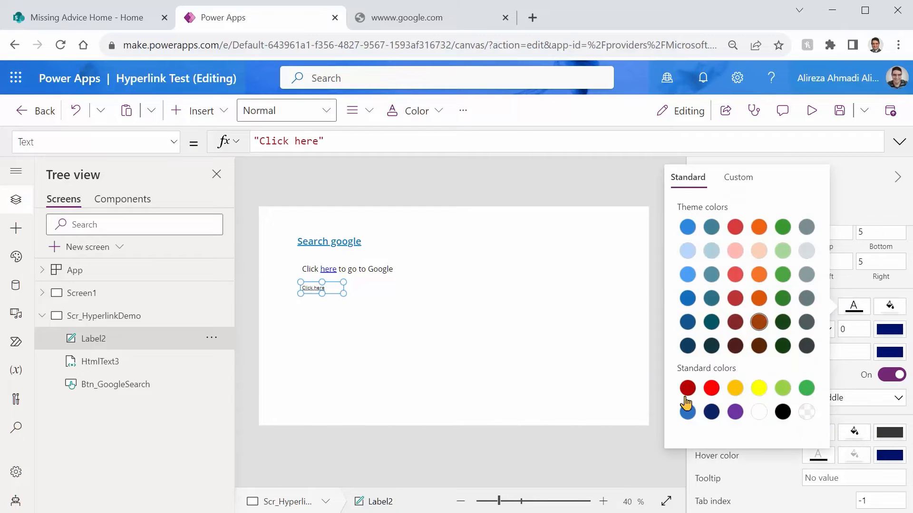
click(687, 412)
click(364, 367)
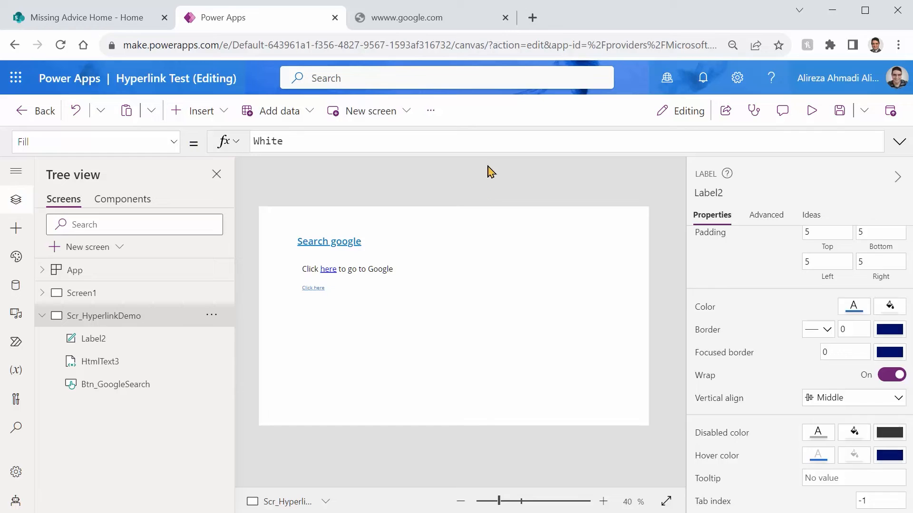
click(313, 288)
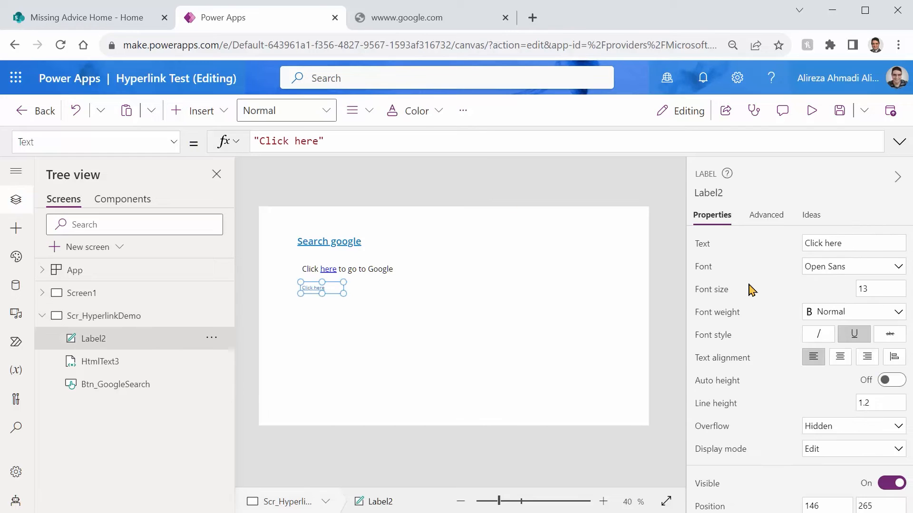
click(882, 287)
text(20)
click(398, 331)
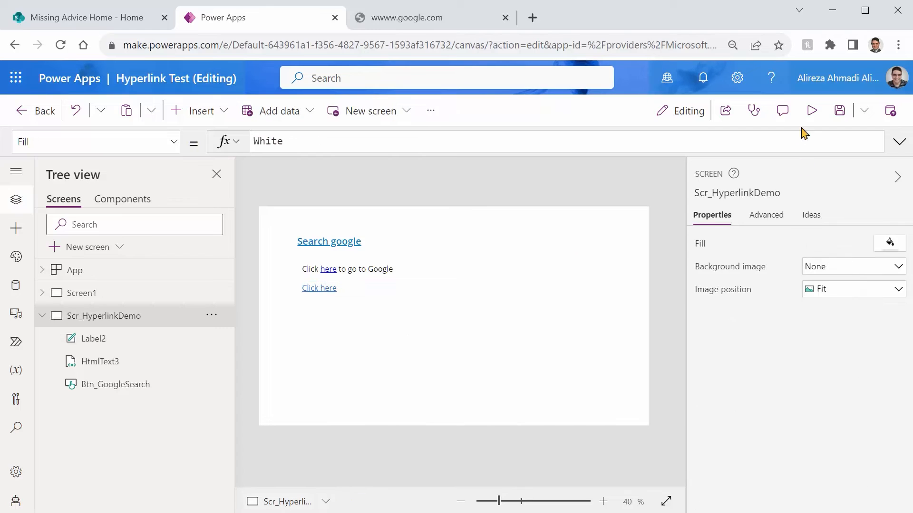
Step: Preview the app to check whether the "Click here" label's text can be selected, and return to the editor
click(810, 111)
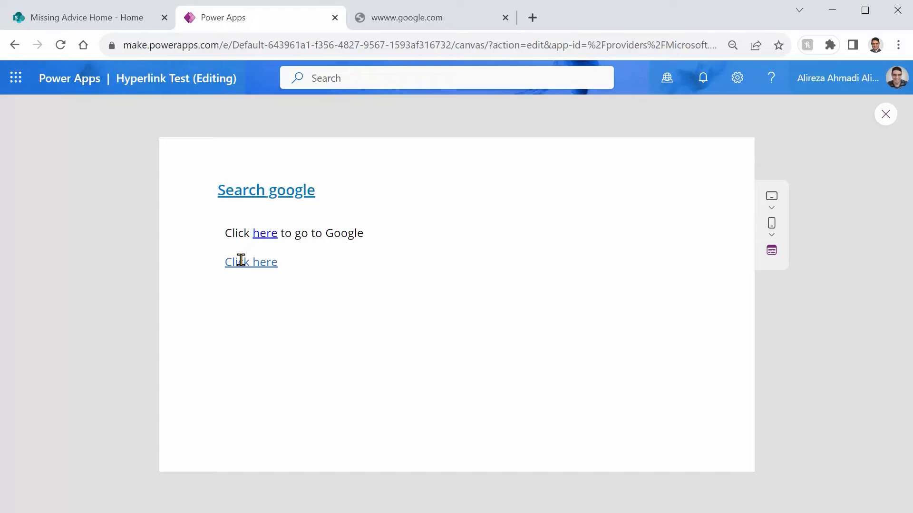
drag(230, 262, 271, 266)
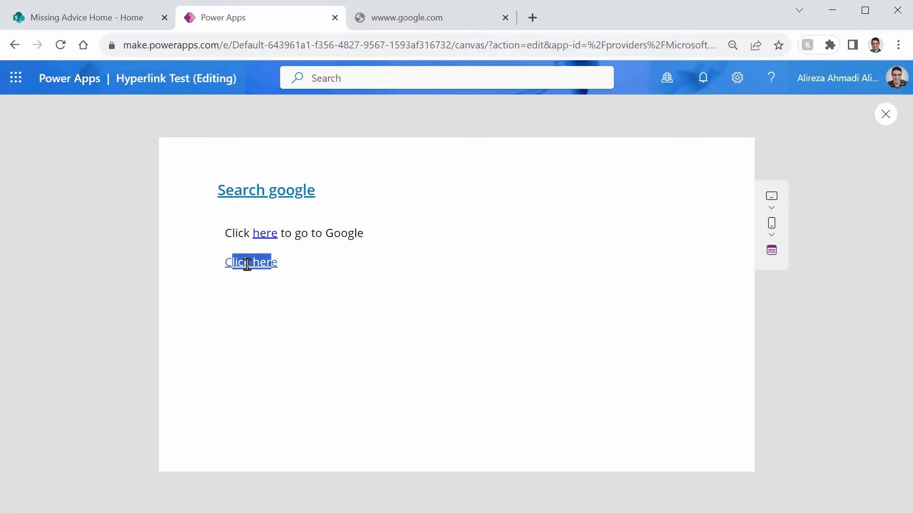
click(335, 318)
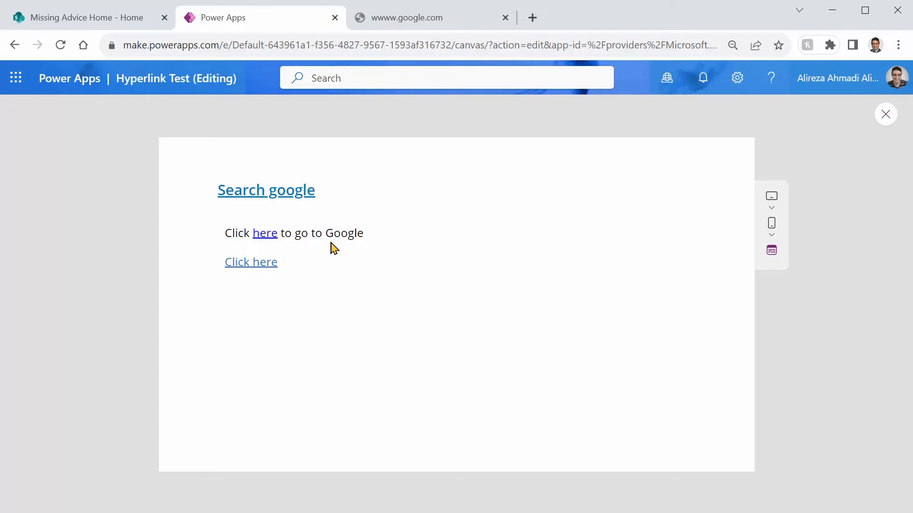
click(885, 114)
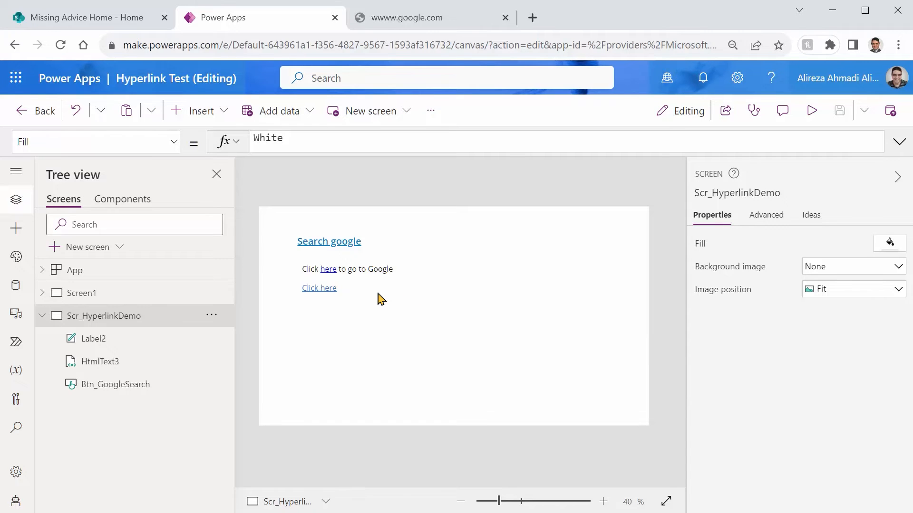
Step: Narrow the "Click here to go to Google" HTML text control so it ends just past its sentence
click(357, 270)
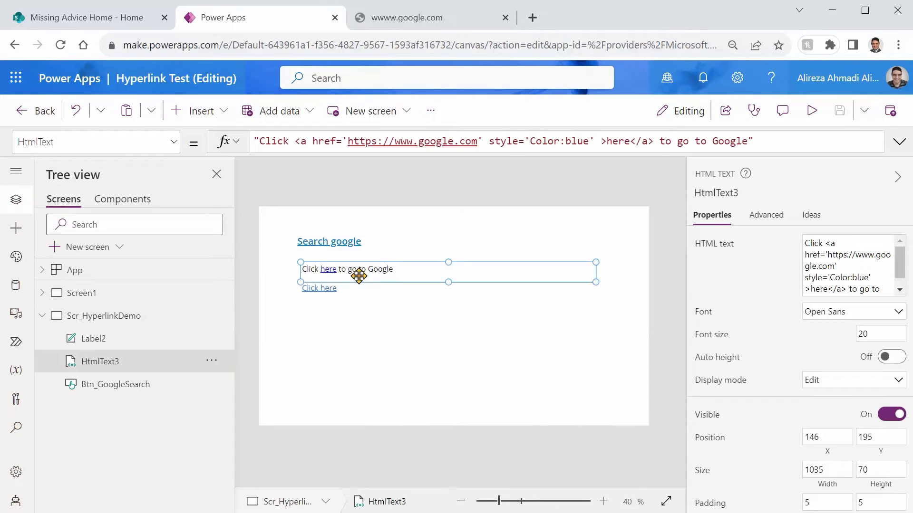
drag(595, 282, 418, 281)
click(328, 314)
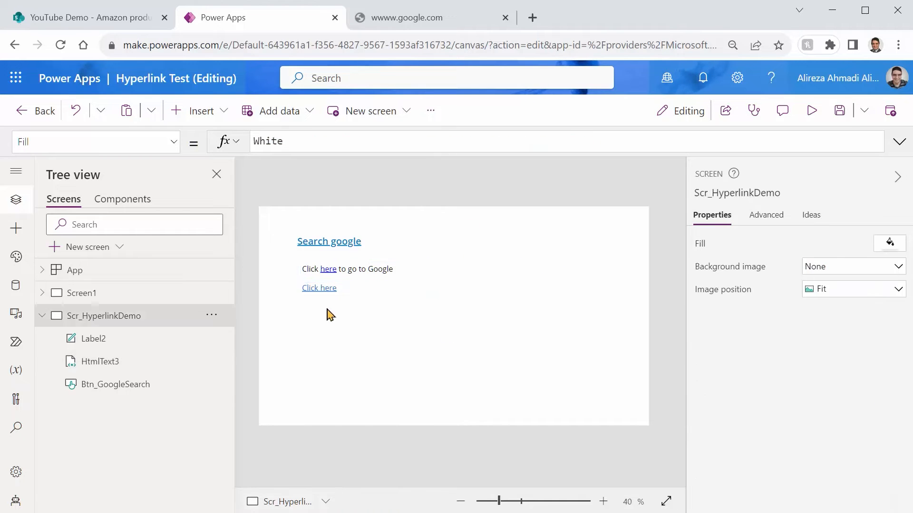
Step: Review the Amazon products list in SharePoint, and insert a classic Vertical gallery on the Power Apps demo screen
click(95, 19)
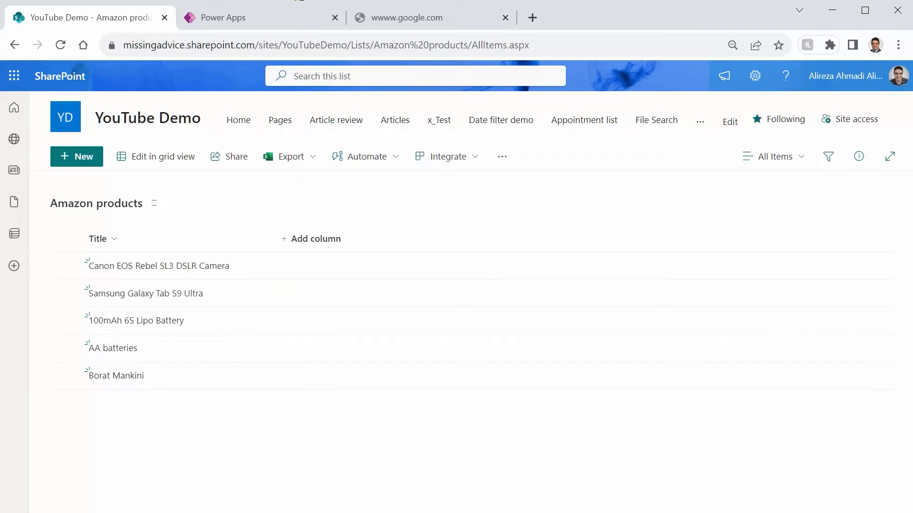
click(233, 23)
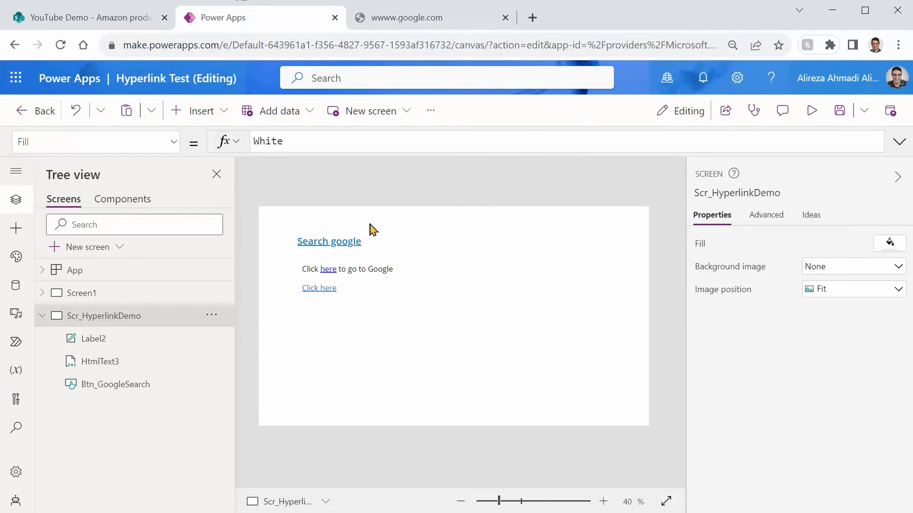
click(218, 111)
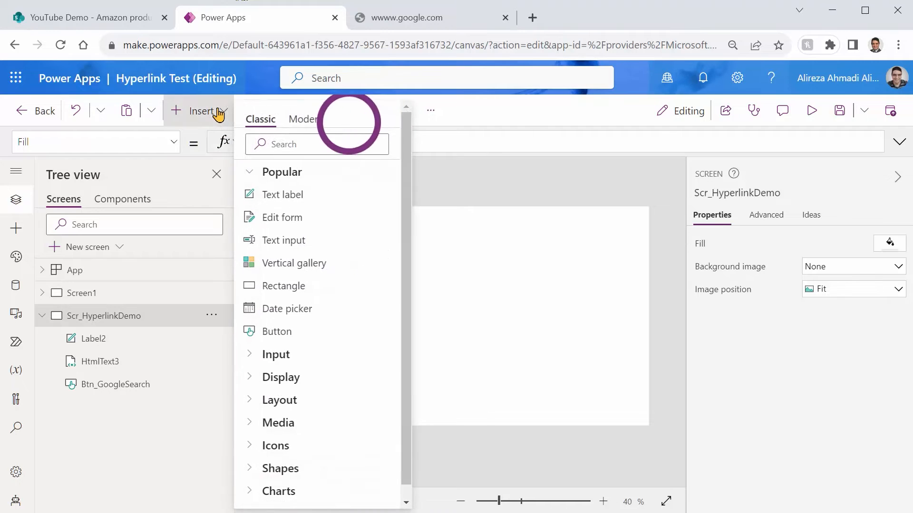
text(galle)
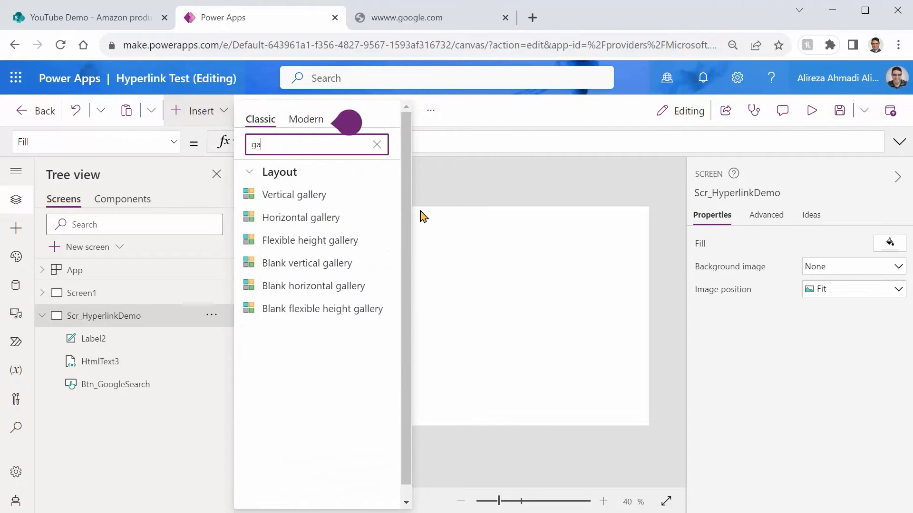
click(286, 201)
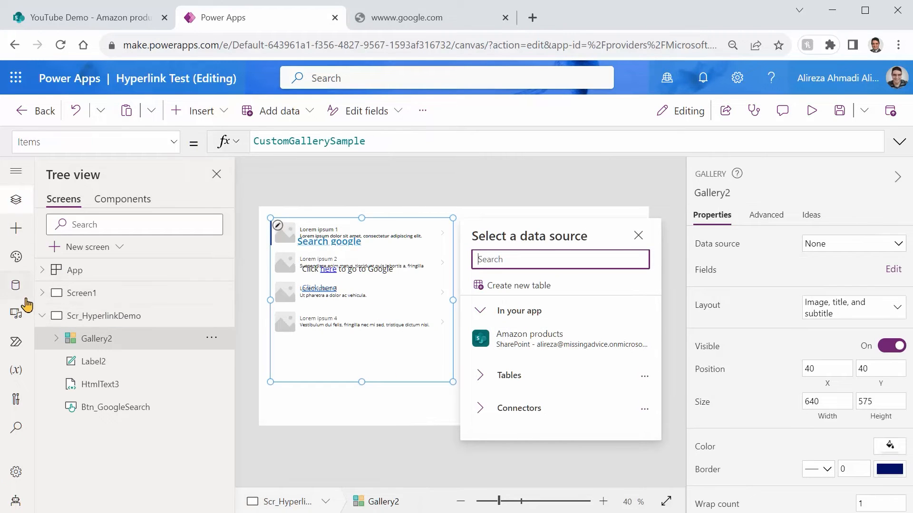
Step: Check the app's connected data sources and move the gallery beside the links, to X 620 and Y 116
click(15, 285)
mouse_move(106, 265)
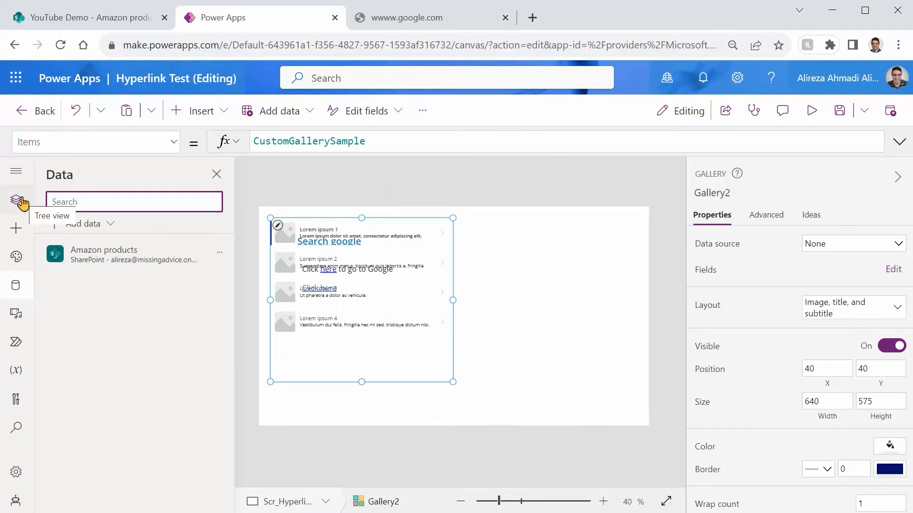
click(21, 201)
drag(417, 382, 581, 403)
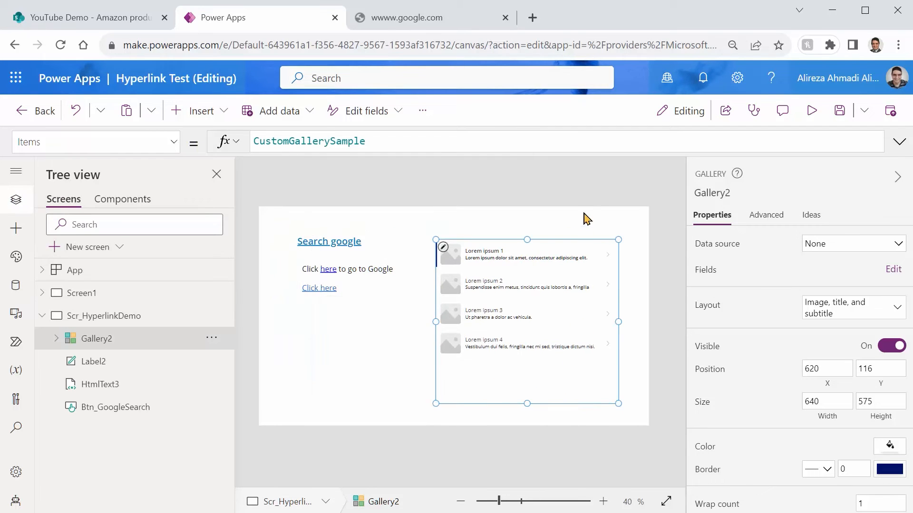
Step: Connect the gallery to the Amazon products data source with the Title layout, and preview the result
click(852, 249)
click(799, 367)
click(835, 316)
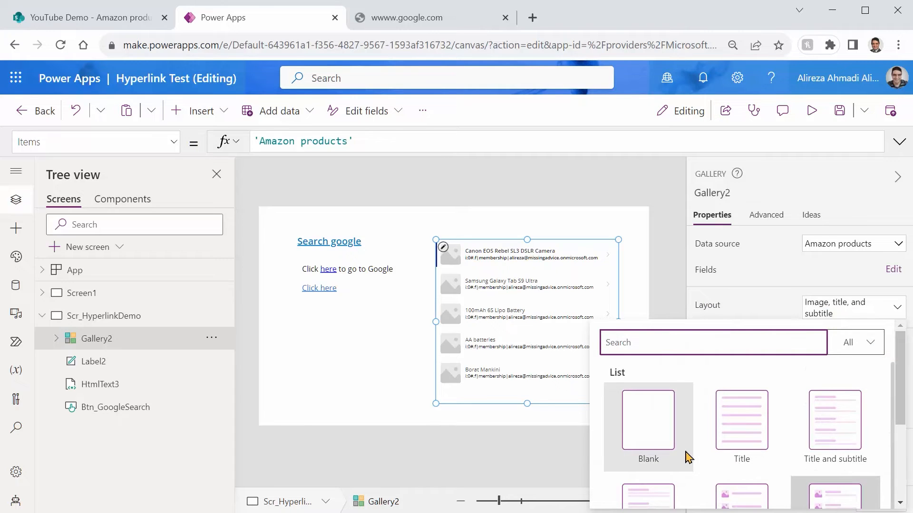
click(745, 425)
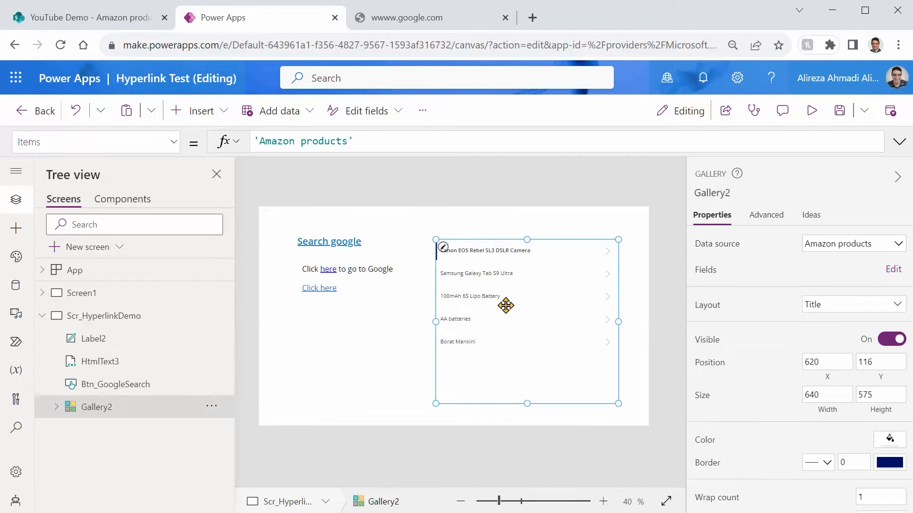
click(811, 112)
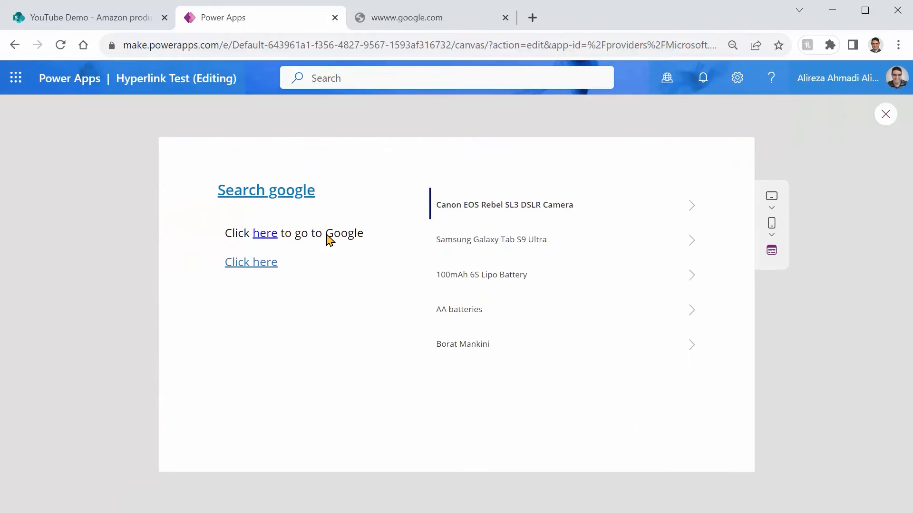
click(888, 115)
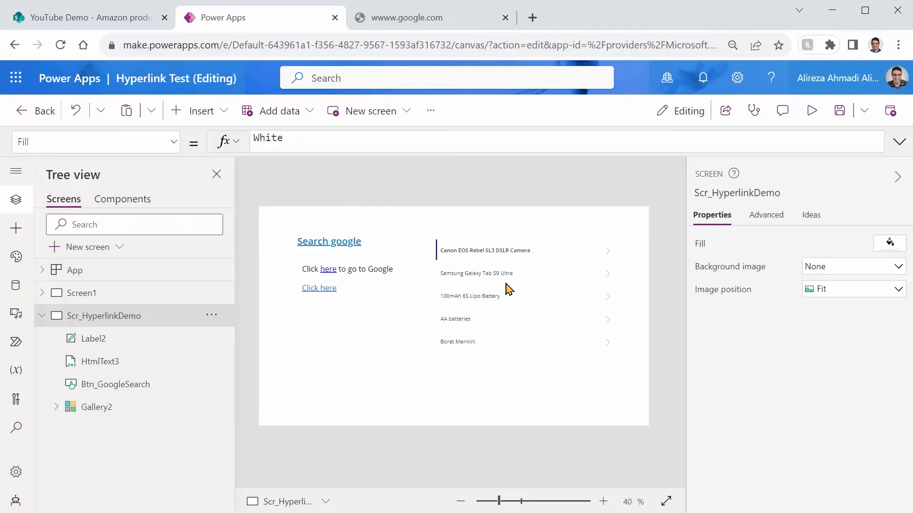
Step: Increase the height of the gallery's item template to make room for another control below each title
click(527, 353)
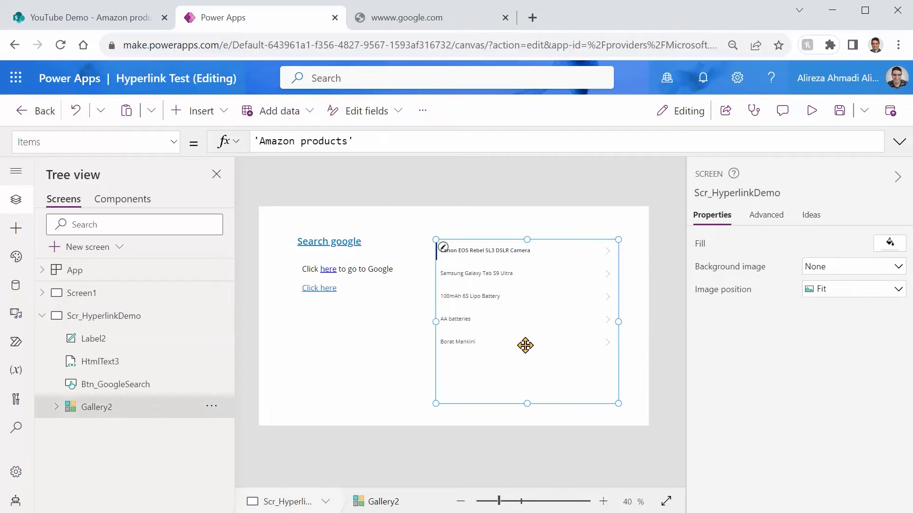
click(544, 261)
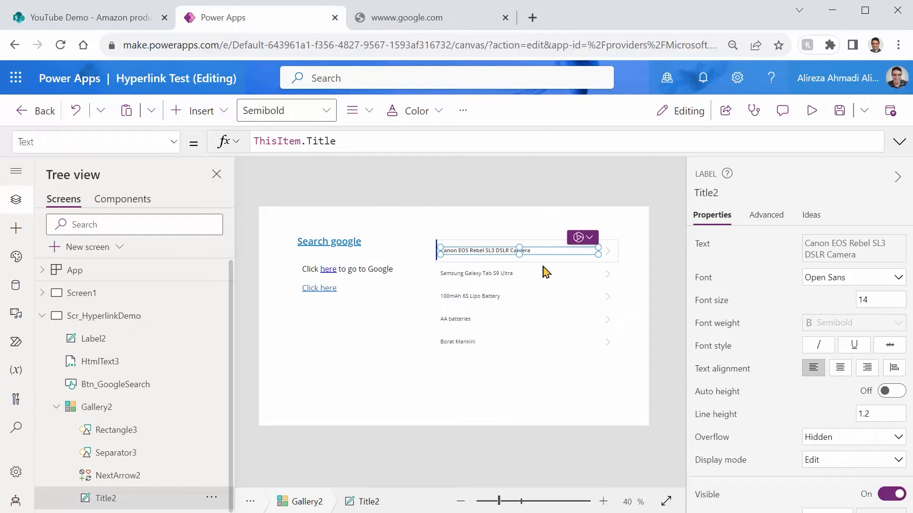
click(546, 260)
drag(526, 262, 522, 280)
Step: Move the title label up to the upper part of the gallery's item template
click(510, 260)
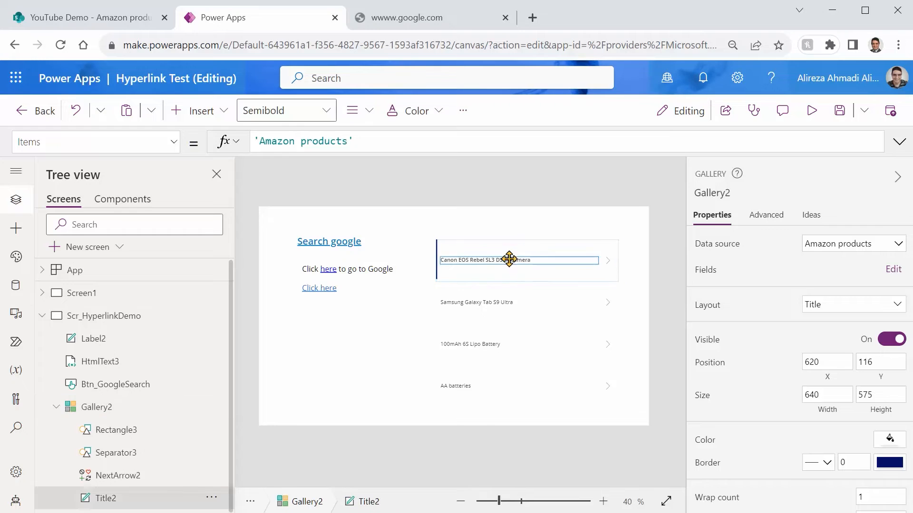
key(Up)
key(Up)
key(Up)
key(Up)
key(Up)
key(Down)
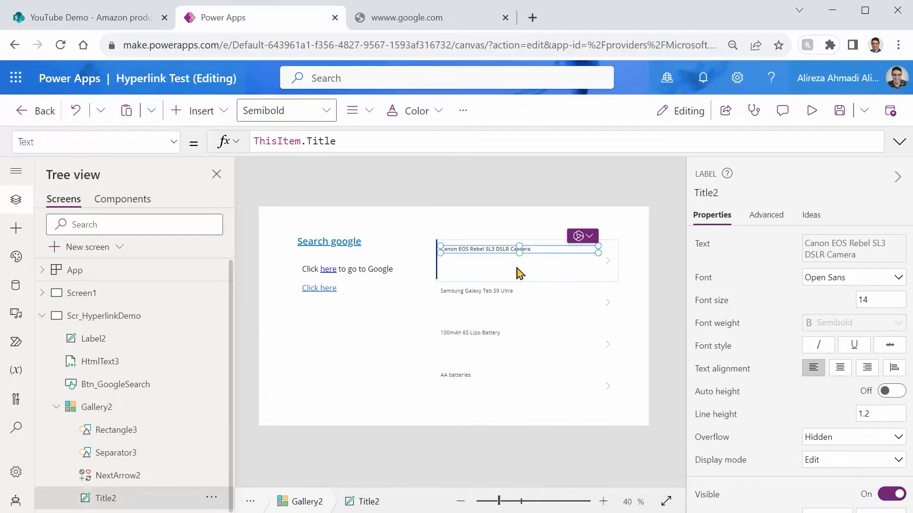
Step: Insert an HTML text control into the gallery's item template and place it directly below the title, aligned with its start
click(520, 274)
click(897, 177)
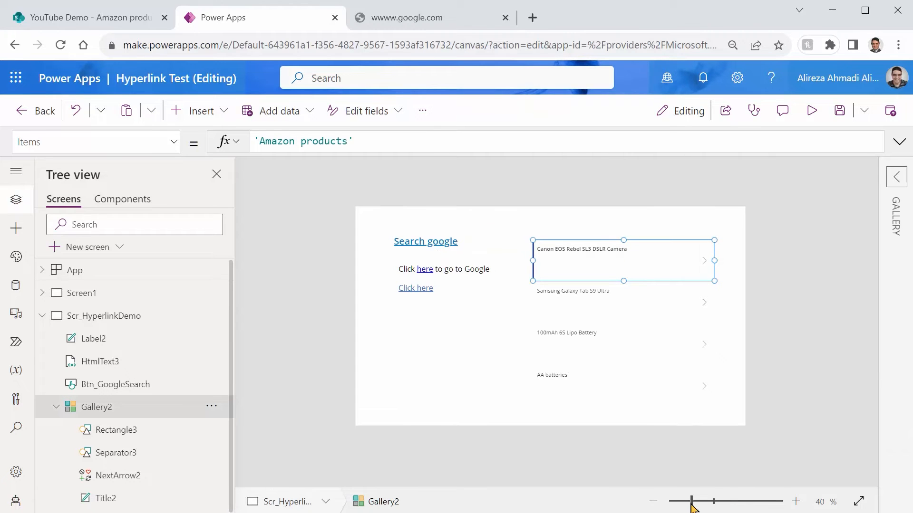
mouse_move(692, 503)
mouse_down()
mouse_move(717, 503)
mouse_move(703, 503)
mouse_up()
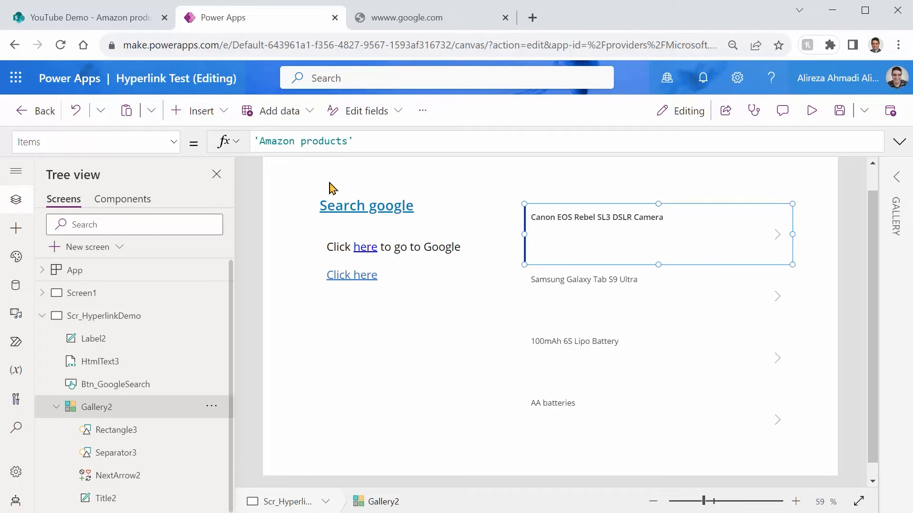
click(219, 121)
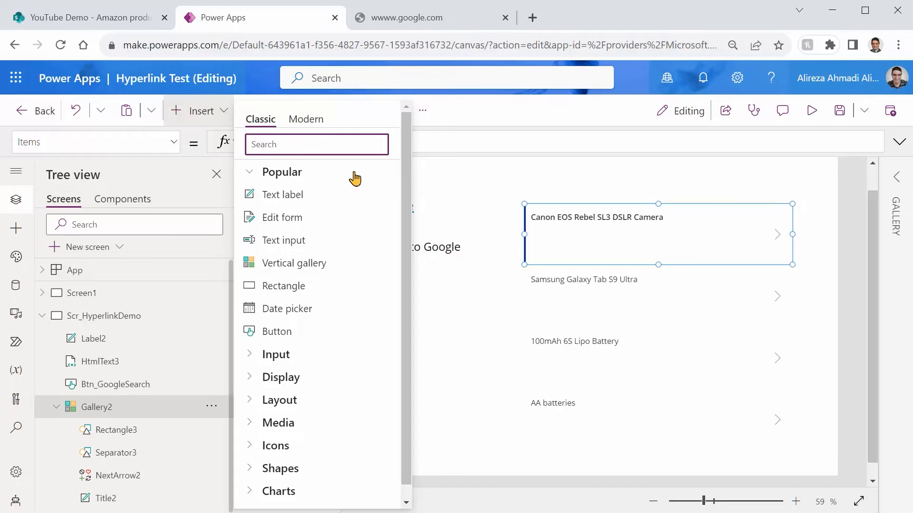
text(html)
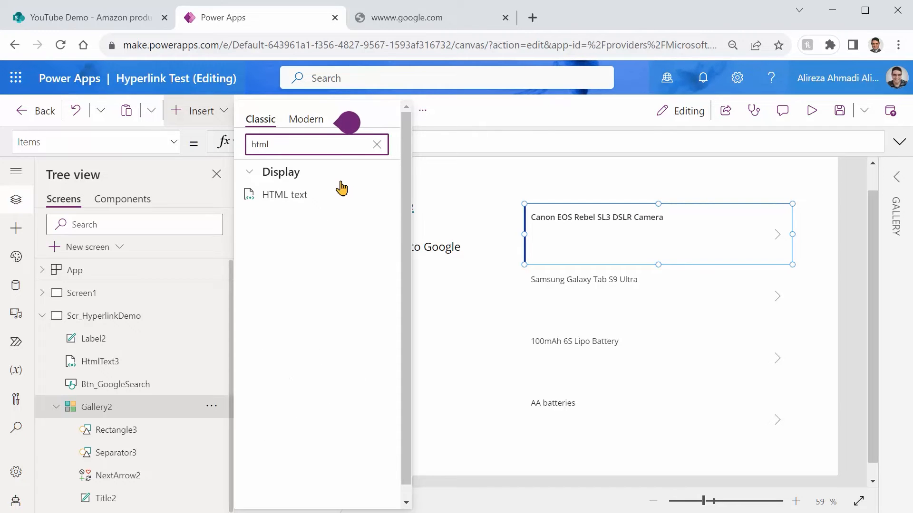
click(306, 195)
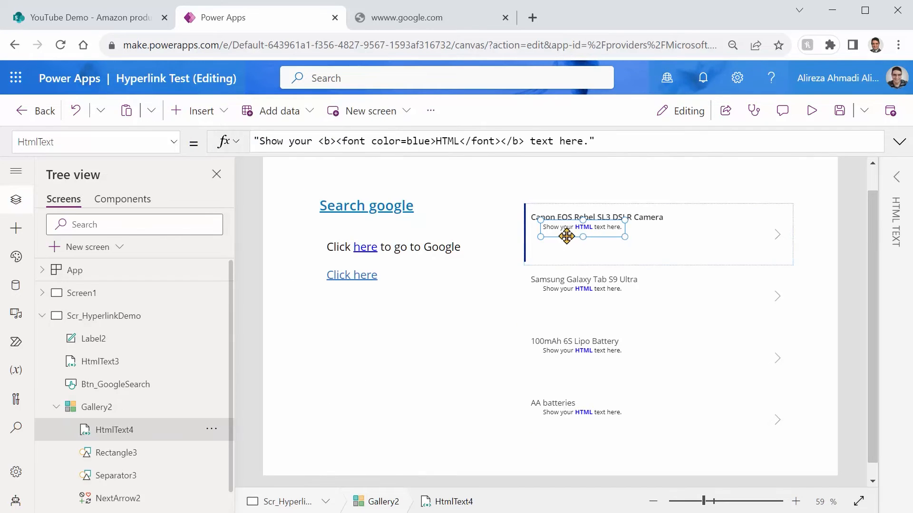
drag(564, 235, 551, 239)
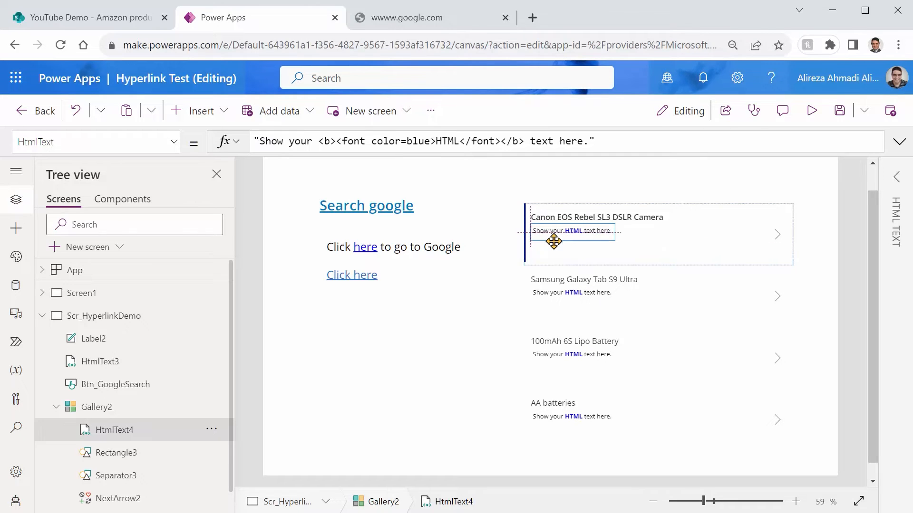
Step: Replace the default content of the gallery's HTML text control with the text "Shop on Amazon.ca"
click(627, 136)
key(shift+Home)
key(shift+Right)
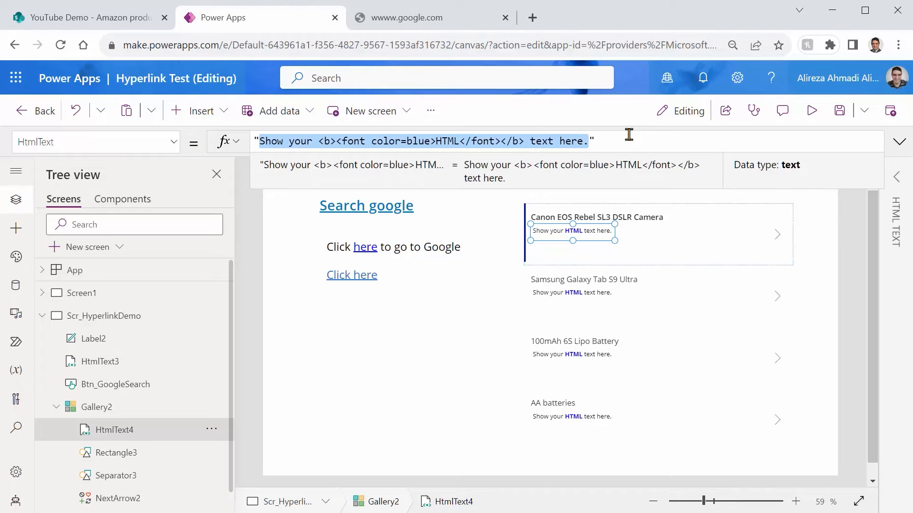
text(Shop i)
key(BackSpace)
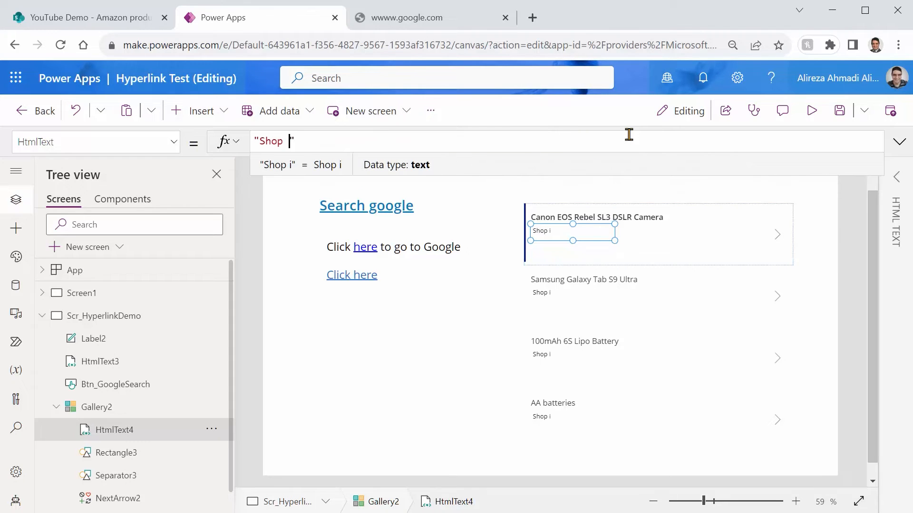
text(azon)
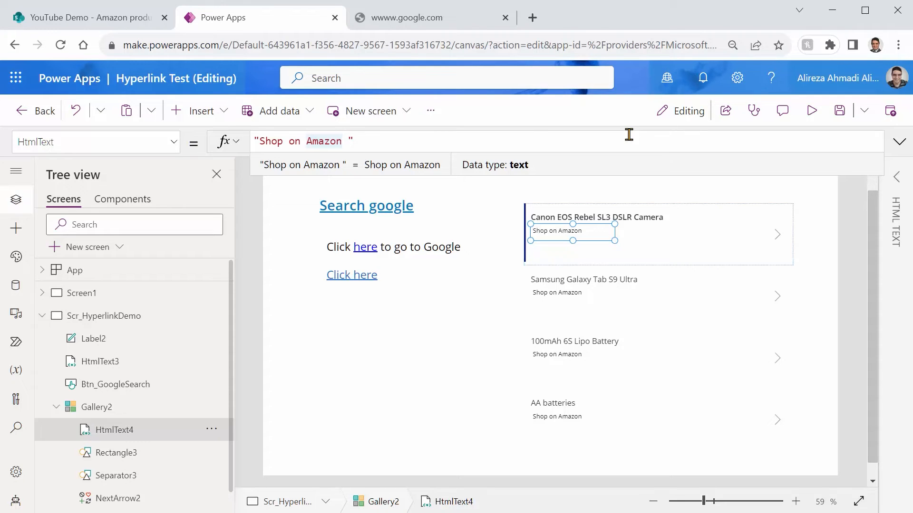
text(.ca)
key(Delete)
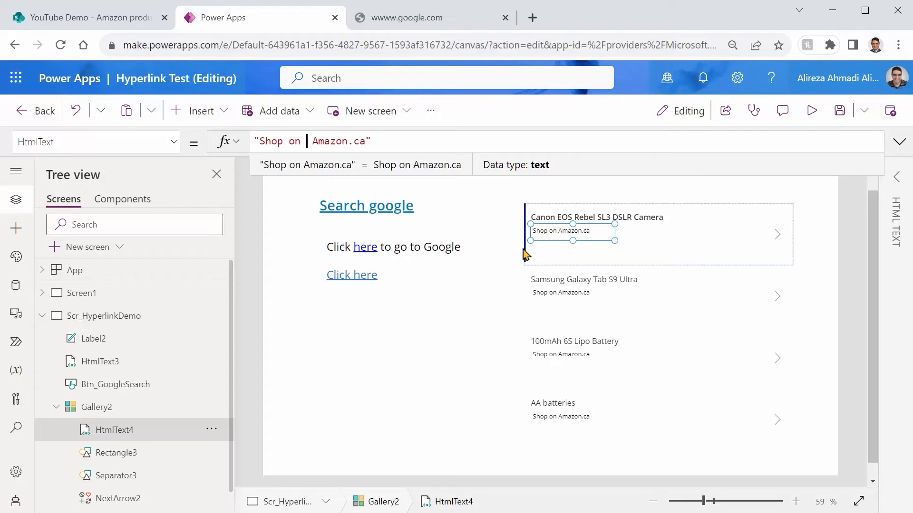
Step: Wrap Amazon.ca in the gallery's HTML text in an anchor tag with the placeholder address '#'
text(<>)
key(Left)
text(href='')
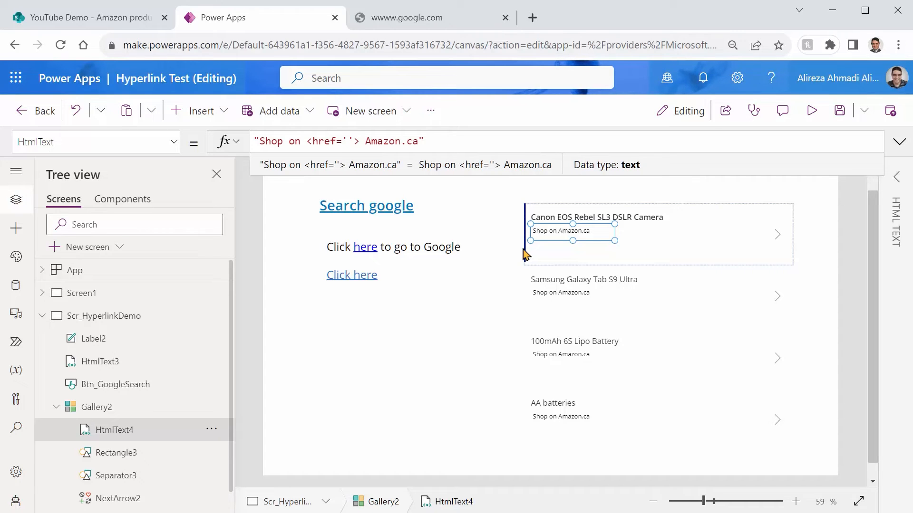
text(#)
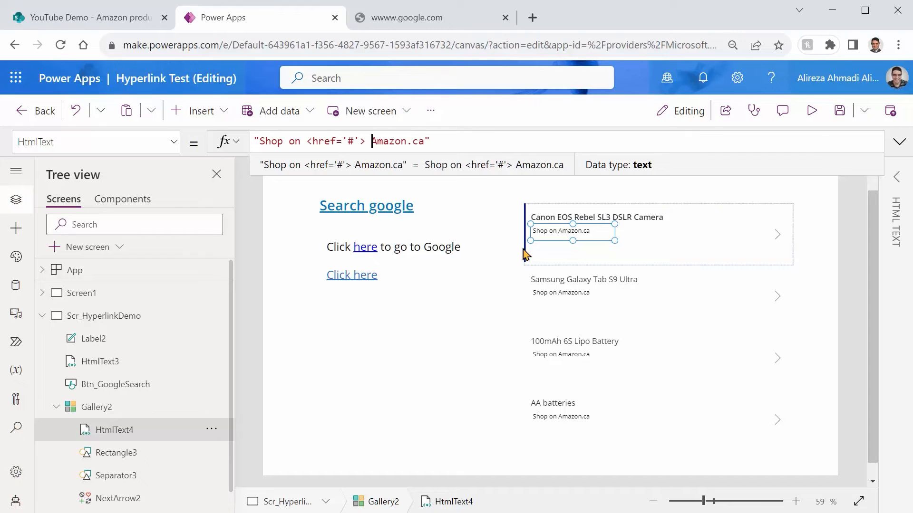
text(</a>)
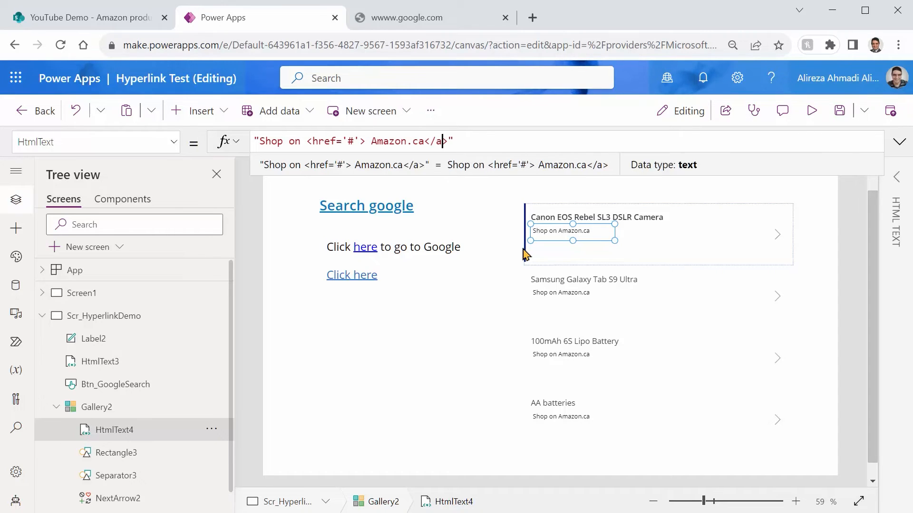
key(Left)
key(Left)
text(a)
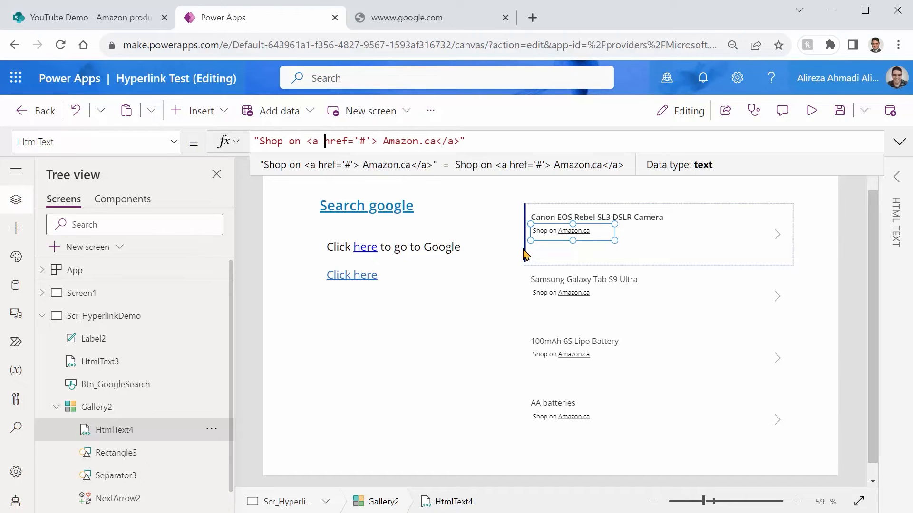
Step: Save the app and preview the gallery's Shop on Amazon.ca links
key(ctrl+s)
click(811, 110)
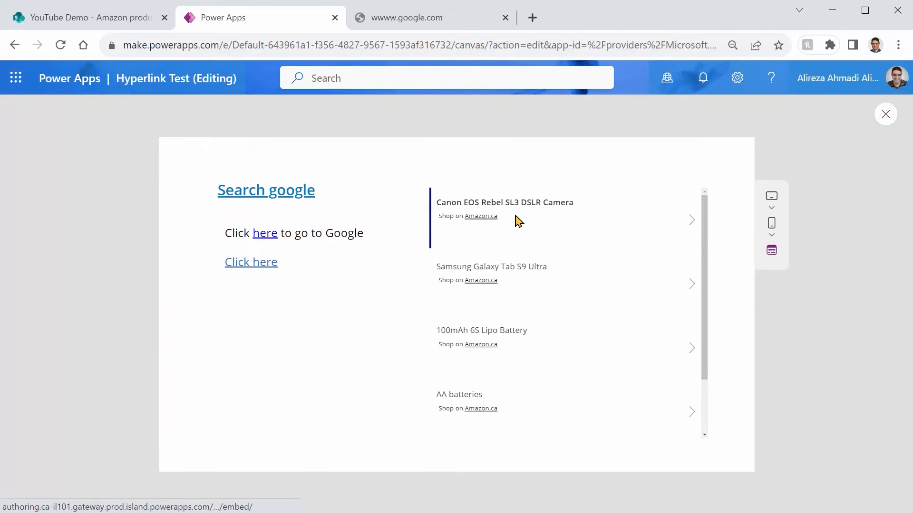
click(885, 115)
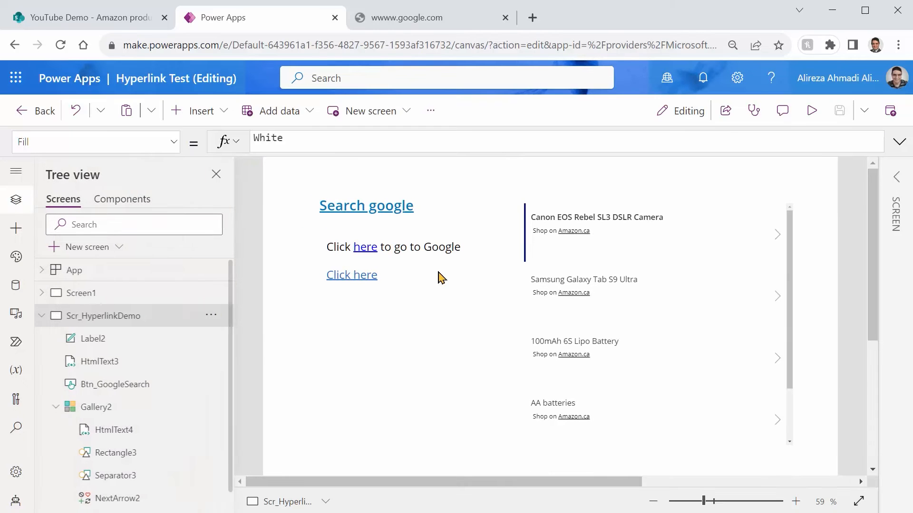
Step: Enlarge the gallery's HTML text control to 454 wide and 49 high with font size 15, and preview the result
click(589, 235)
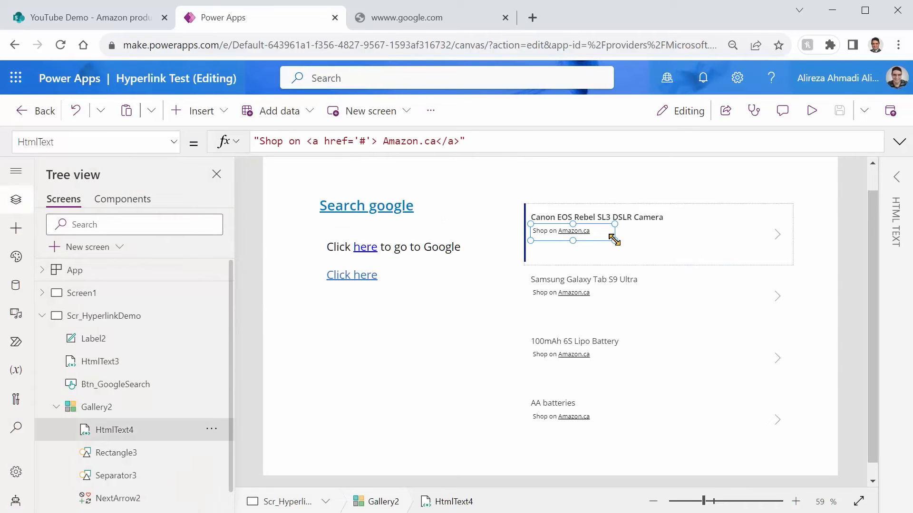
drag(613, 240, 721, 240)
click(896, 178)
click(863, 303)
text(15)
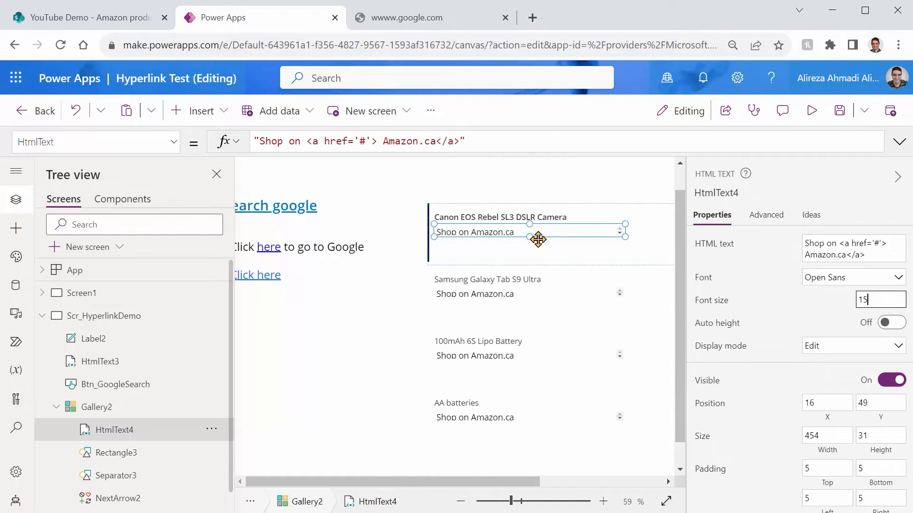
drag(530, 238, 536, 244)
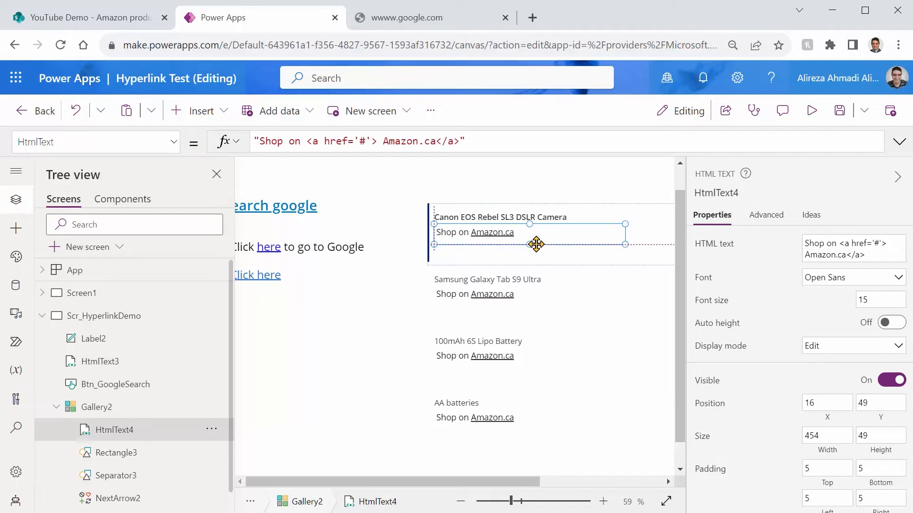
click(811, 110)
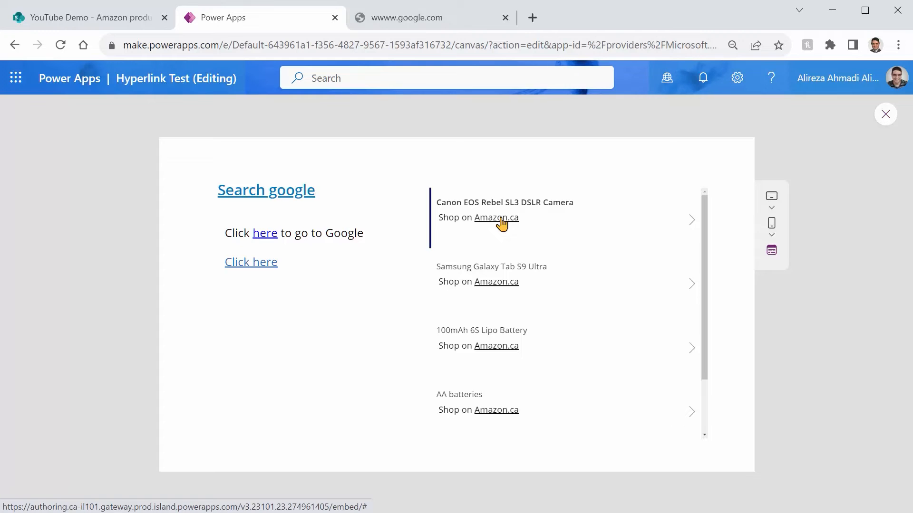
click(884, 116)
click(499, 230)
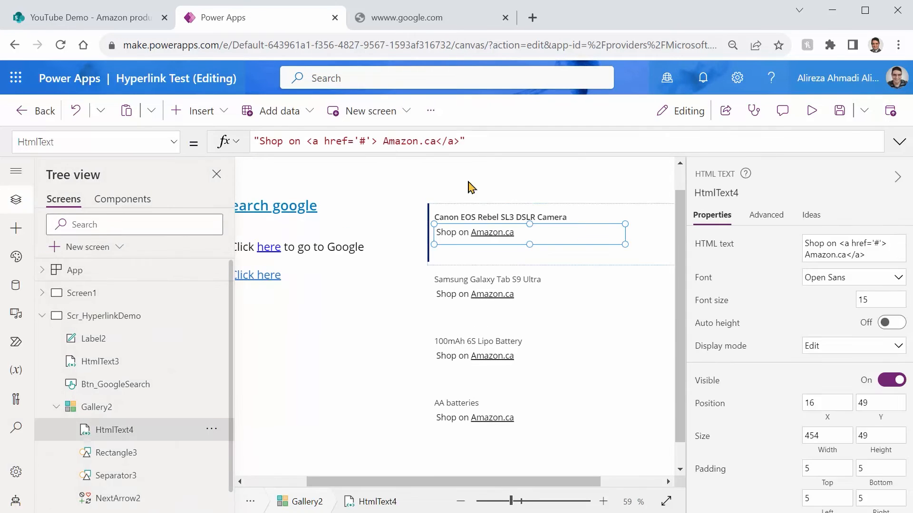
double_click(363, 141)
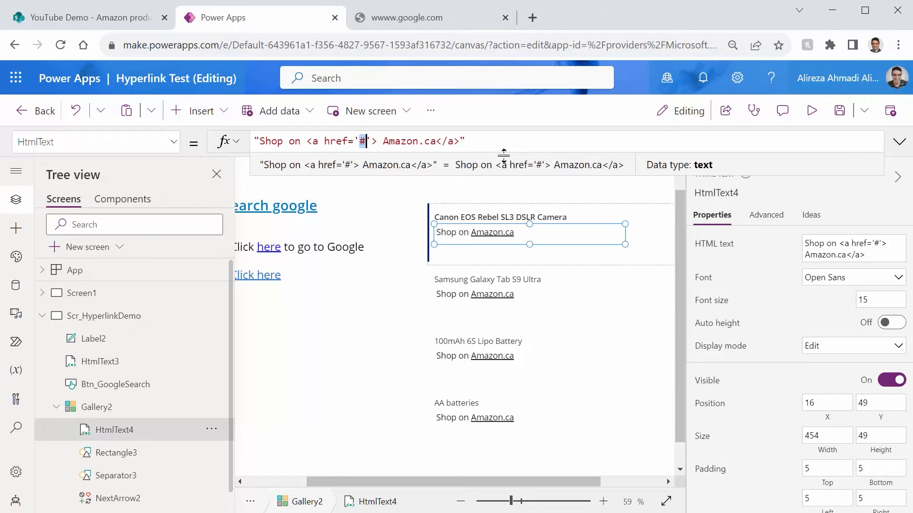
text(http://)
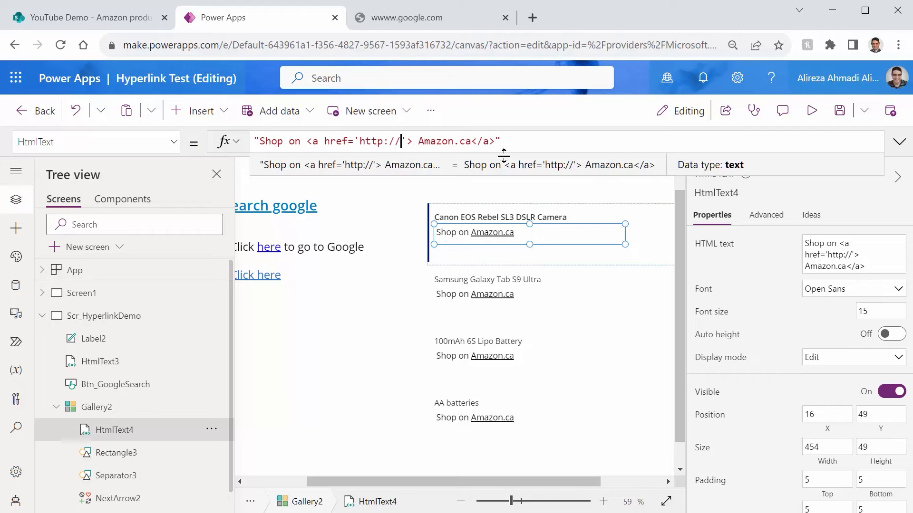
text(amazon.ca)
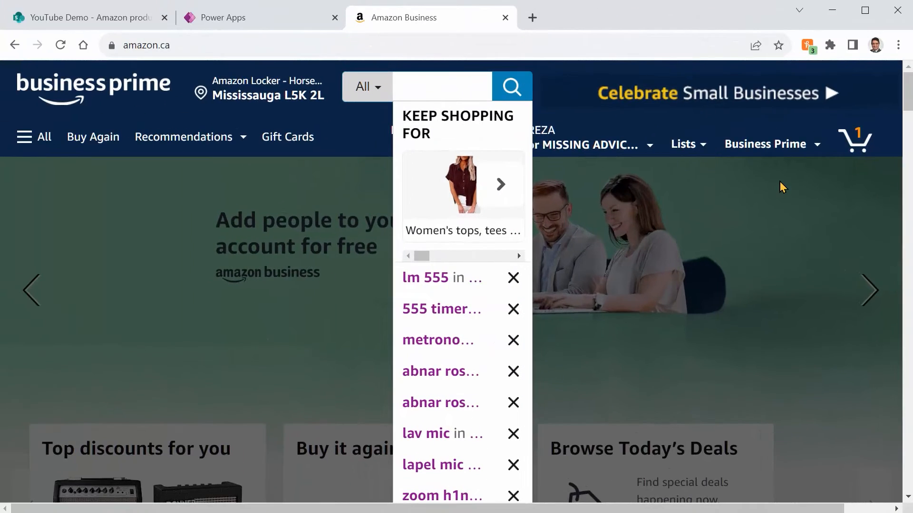
Step: Search Amazon.ca for "Canon EOS Rebel SL3 DSLR Camera" and examine the base part of the results page address
text(Canon EOS Rebel SL3 DSLR Camera)
key(Return)
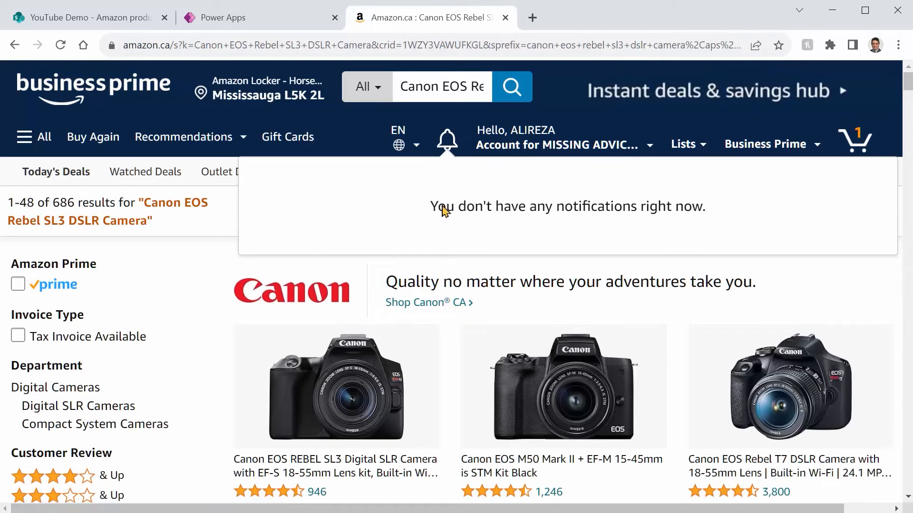
click(195, 46)
key(ctrl+a)
key(Home)
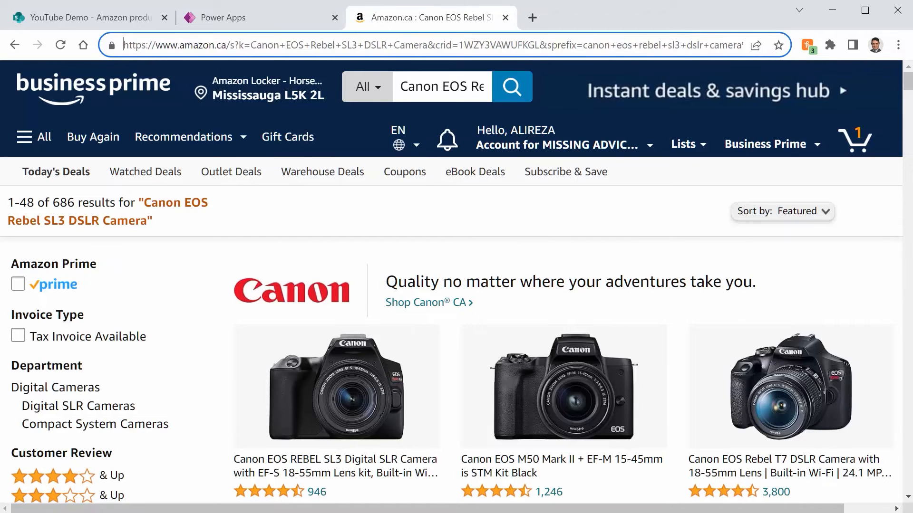
key(shift+Right)
key(shift+Right)
key(shift+Right)
key(shift+Right)
key(shift+Right)
key(shift+Right)
key(shift+Right)
key(shift+Right)
key(shift+Right)
key(shift+Right)
key(shift+Right)
key(shift+Right)
key(shift+Right)
key(shift+Right)
key(shift+Right)
key(shift+Right)
key(shift+Right)
key(shift+Right)
key(shift+Right)
key(shift+Right)
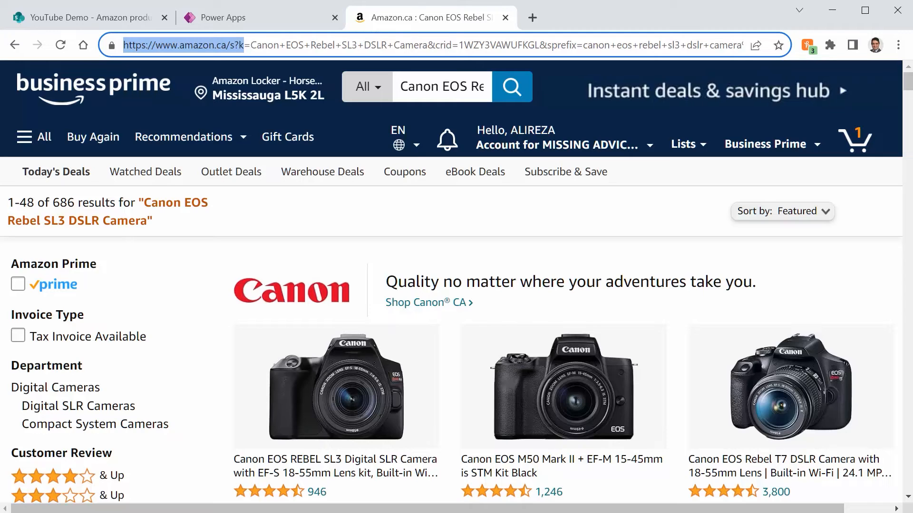
key(shift+Right)
key(shift+Right)
key(ctrl+c)
click(436, 43)
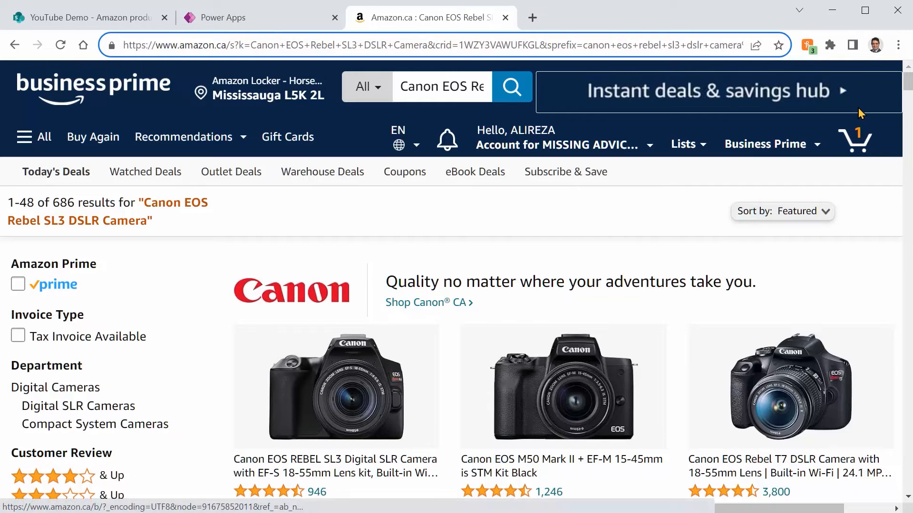
key(shift+End)
key(Delete)
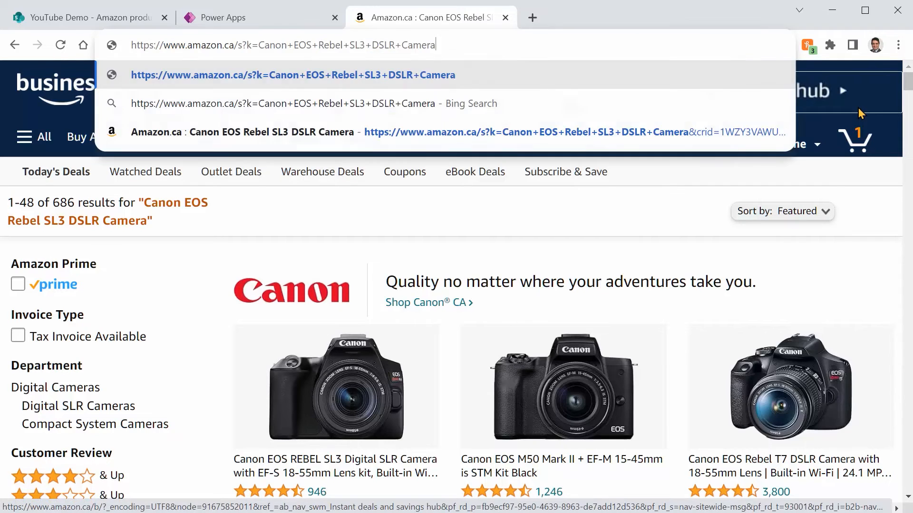
key(Return)
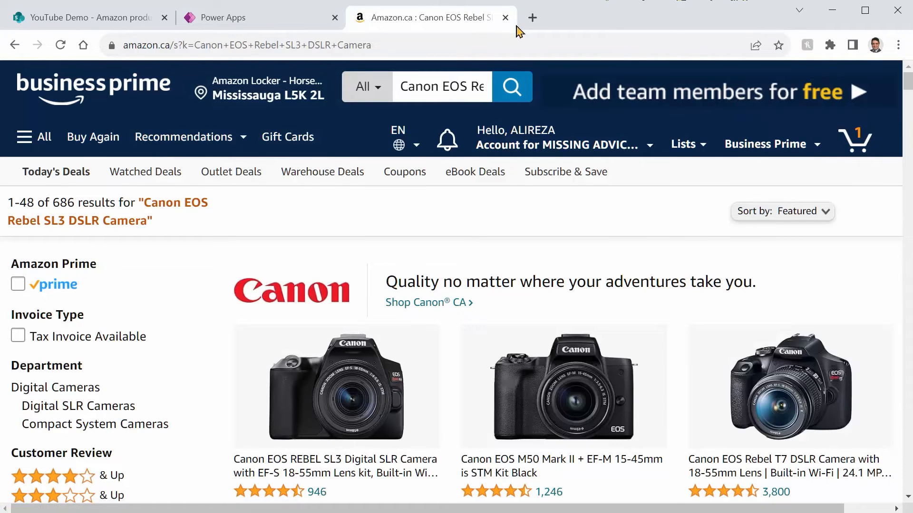
click(460, 43)
key(ctrl+a)
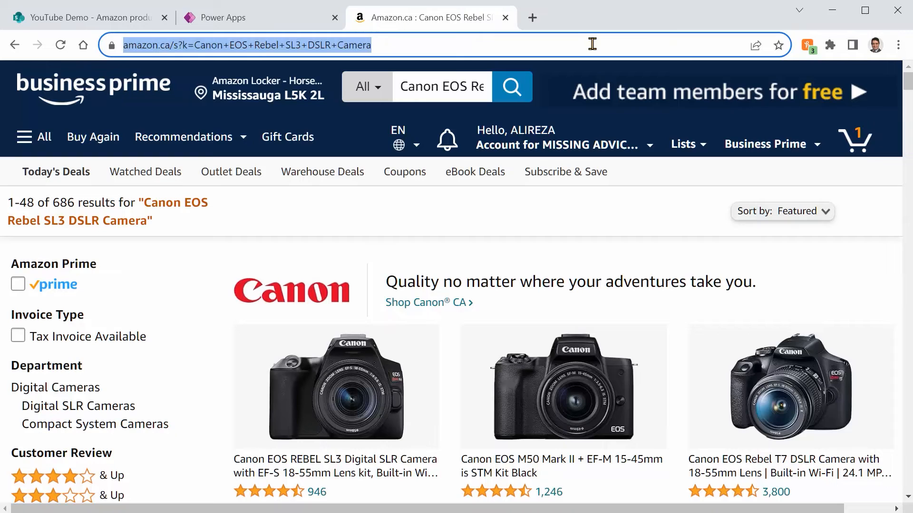
key(Home)
key(shift+Right)
key(shift+Right)
key(shift+Right)
key(shift+Right)
key(shift+Right)
key(shift+Right)
key(shift+Right)
key(shift+Right)
key(shift+Right)
key(shift+Right)
key(shift+Right)
key(shift+Right)
key(shift+Right)
key(shift+Right)
key(shift+Right)
key(shift+Right)
key(shift+Right)
key(shift+Right)
key(shift+Right)
key(shift+Right)
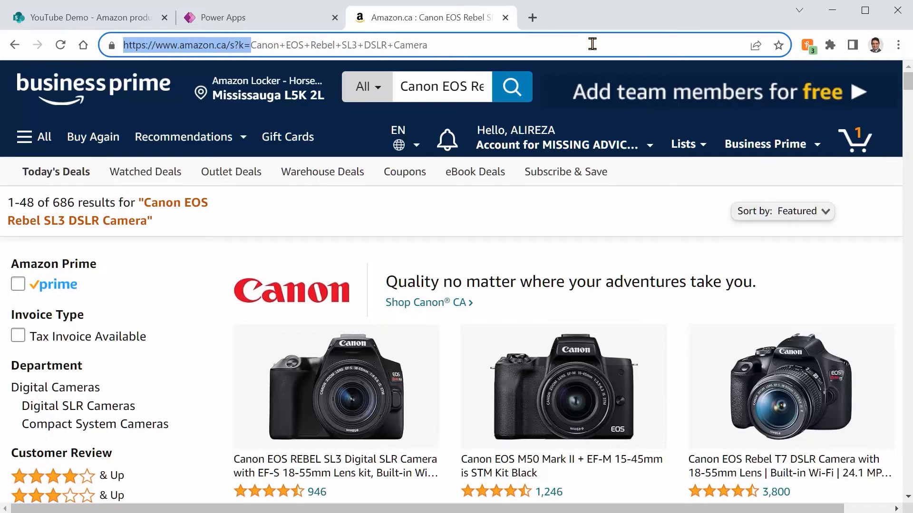
click(249, 21)
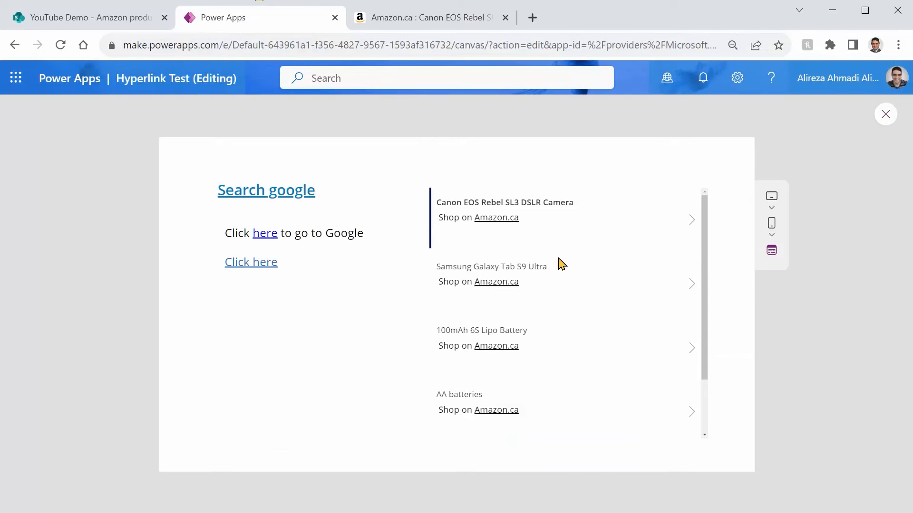
click(885, 115)
click(524, 231)
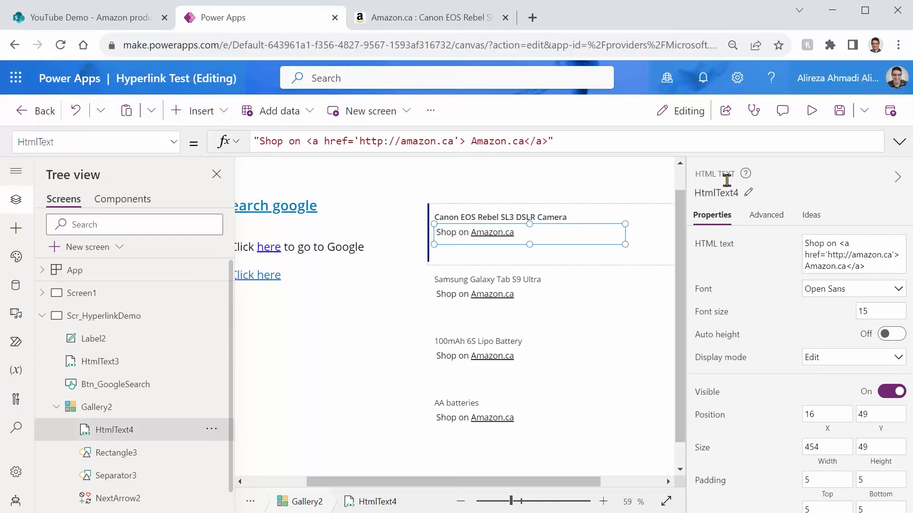
click(453, 139)
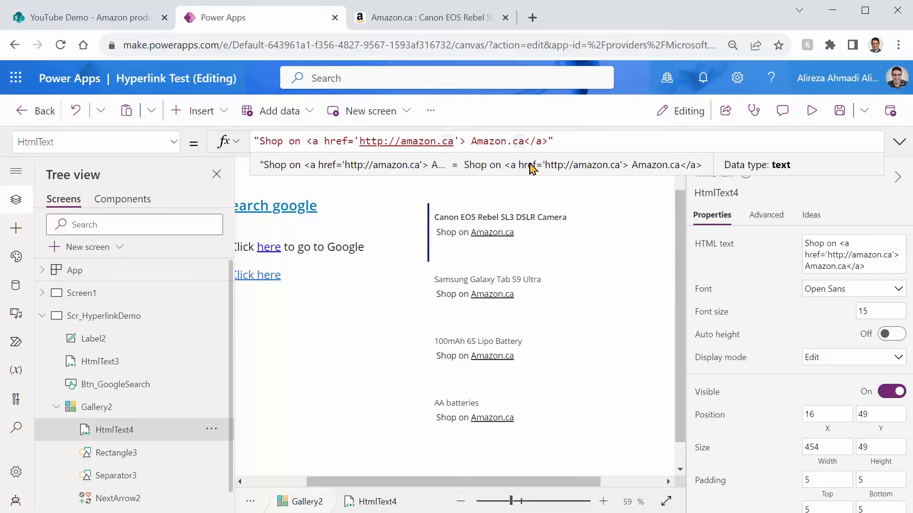
key(ctrl+shift+Left)
key(ctrl+shift+Left)
key(ctrl+shift+Left)
key(ctrl+shift+Left)
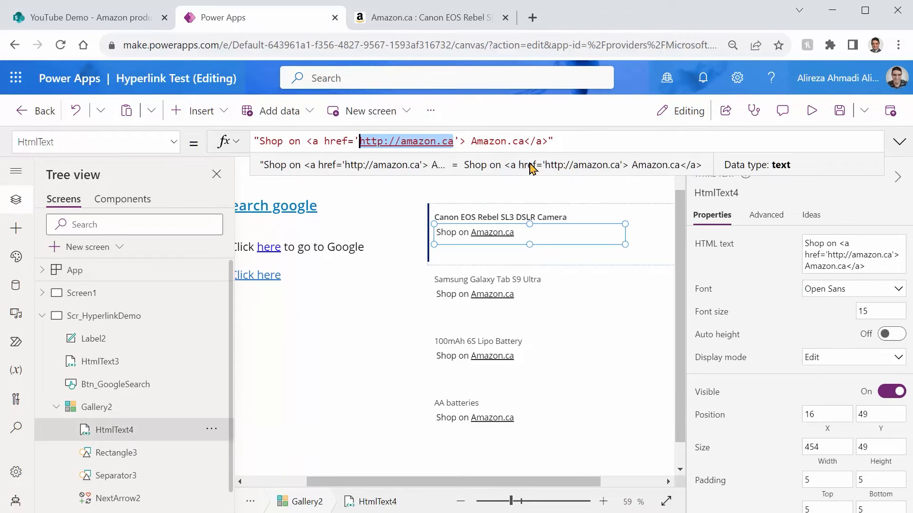
key(ctrl+v)
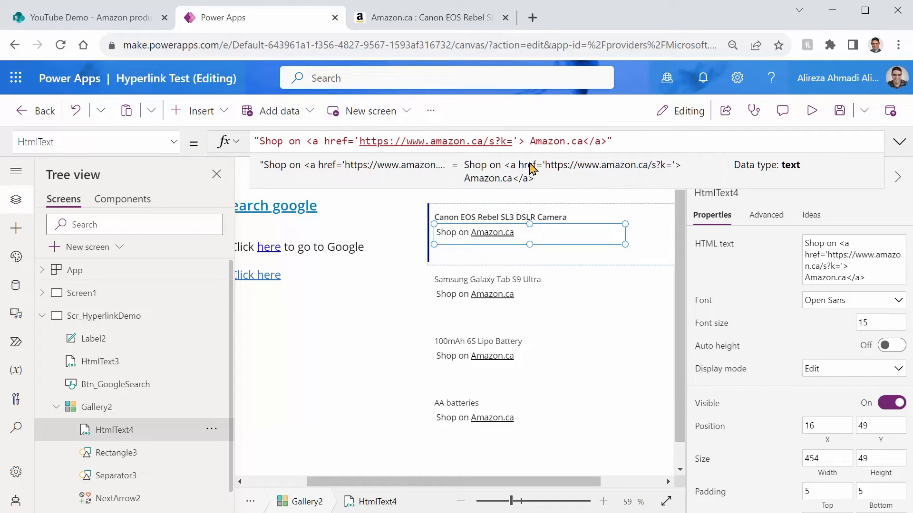
Step: Append each item's ThisItem.Title to the Amazon.ca search address in the gallery's HTML text formula, concatenating it before the closing part of the link
click(512, 141)
text(" )
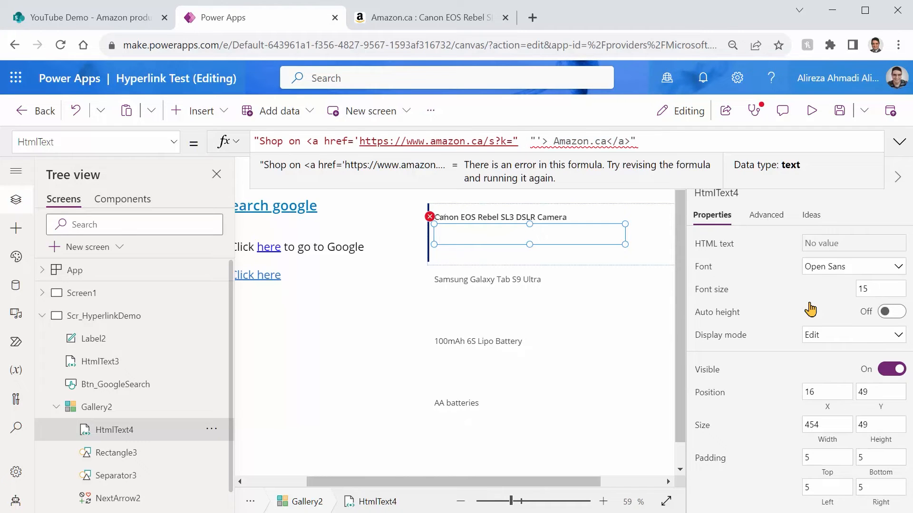
text(& &)
key(Left)
key(Left)
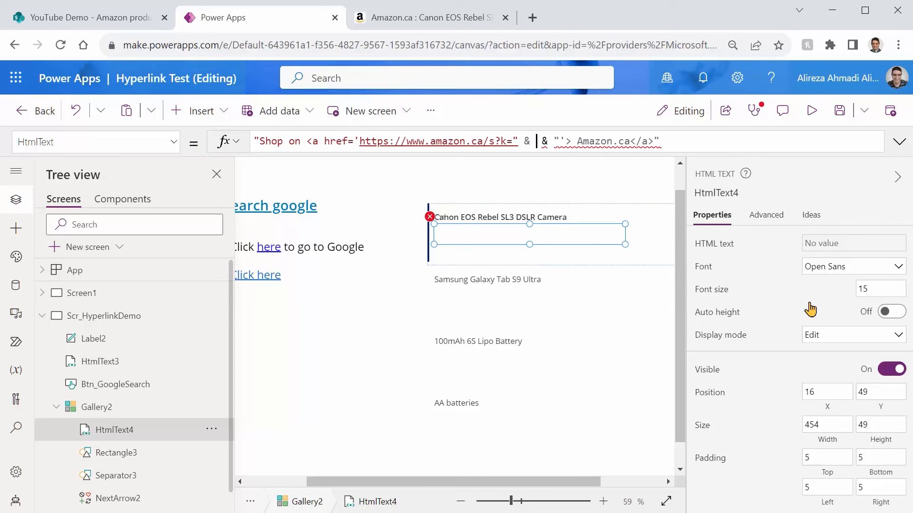
text(Thisite)
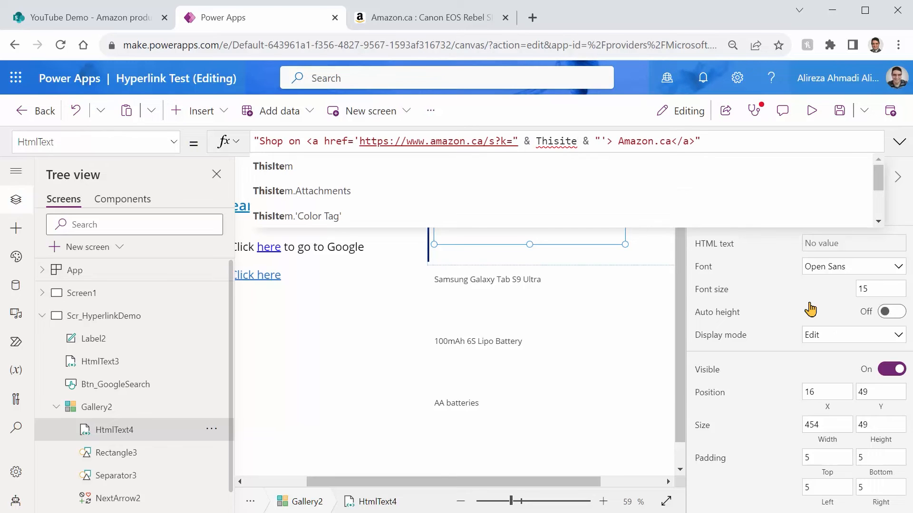
key(Tab)
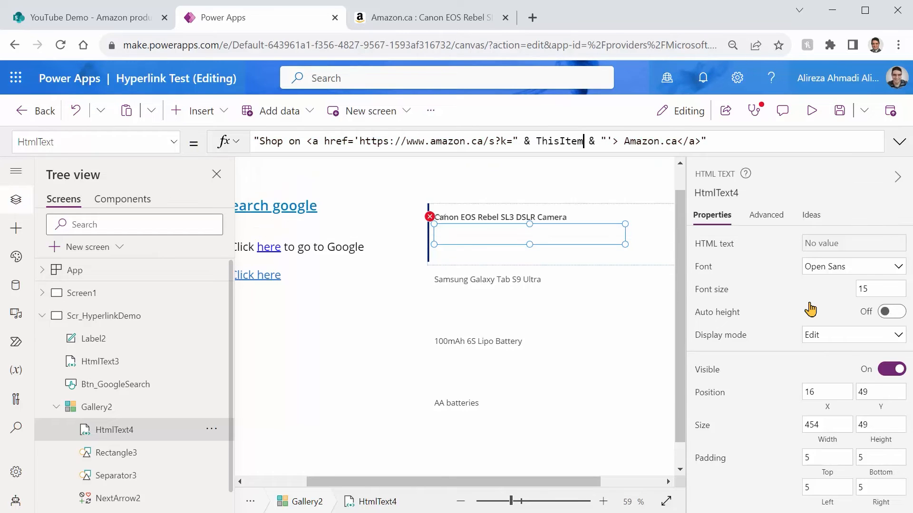
text(.Title)
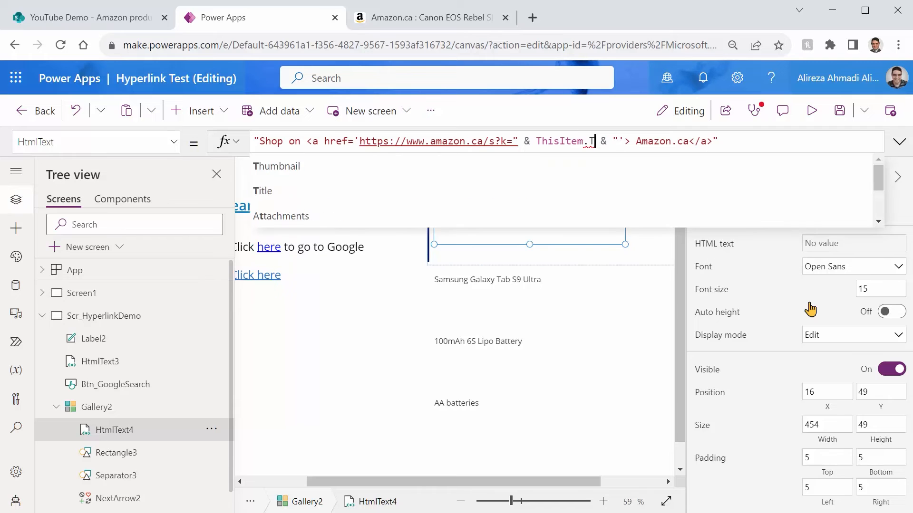
Step: Check the search term format in the Amazon address and wrap ThisItem.Title in Substitute to replace each space with "+"
click(428, 19)
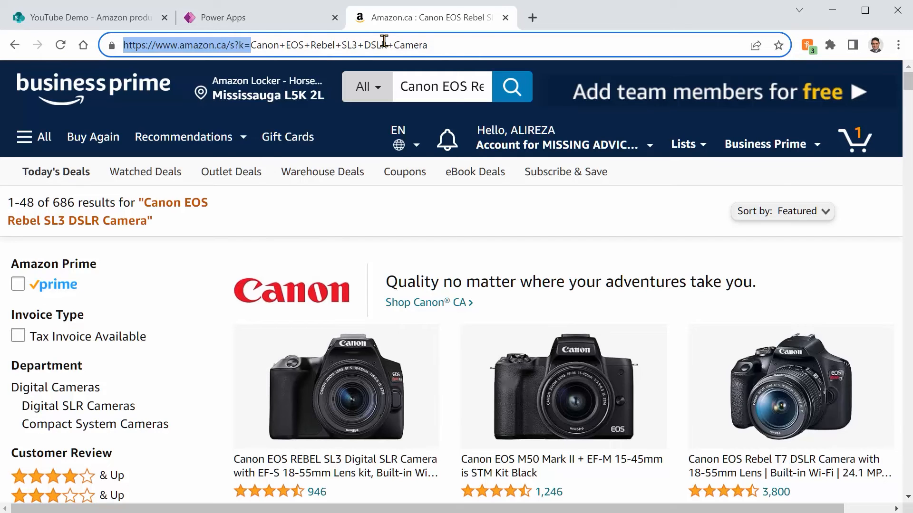
click(260, 17)
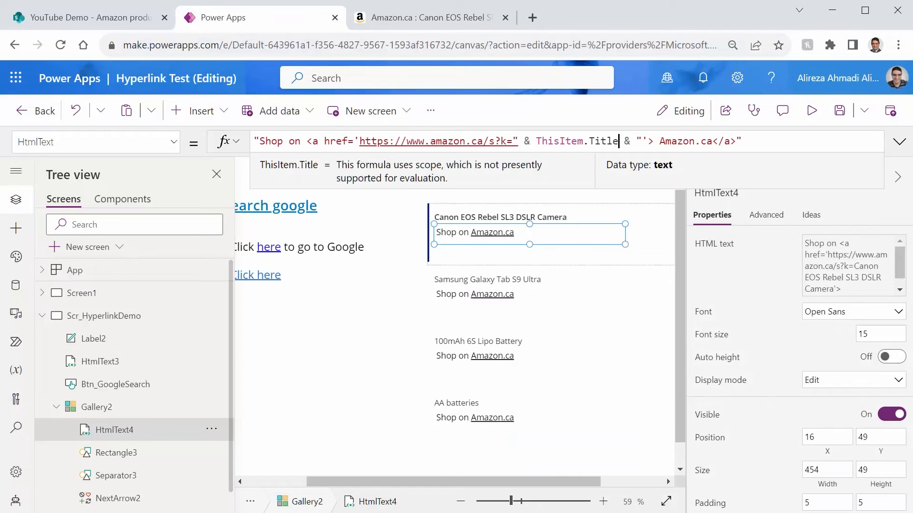
key(ctrl+Left)
key(Left)
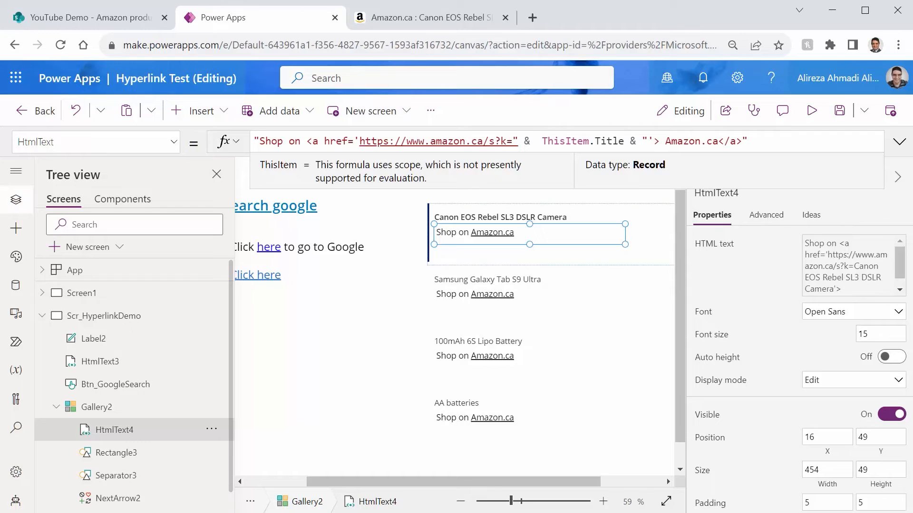
text(Substitute()
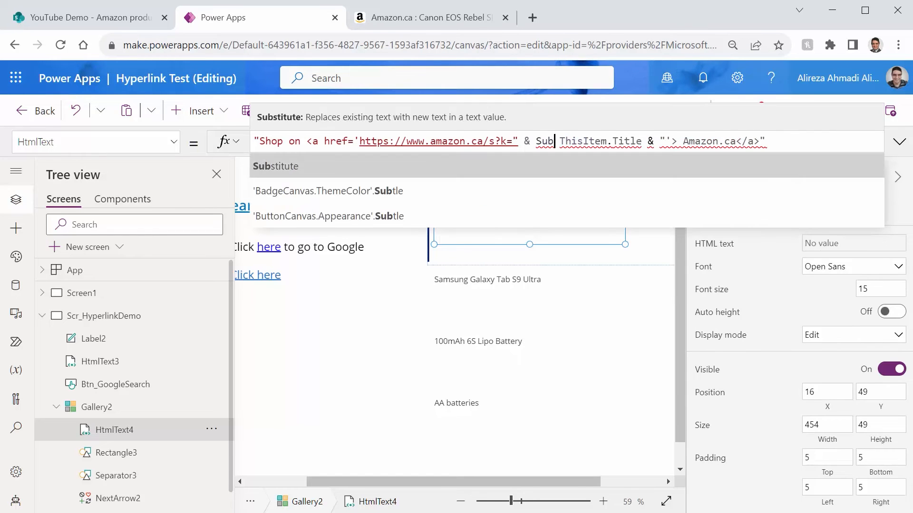
key(BackSpace)
text(, )
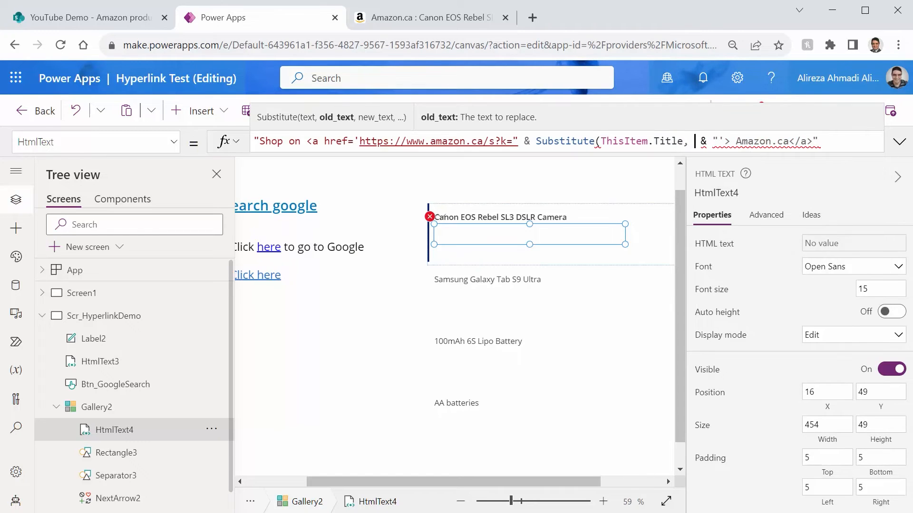
text(" " )
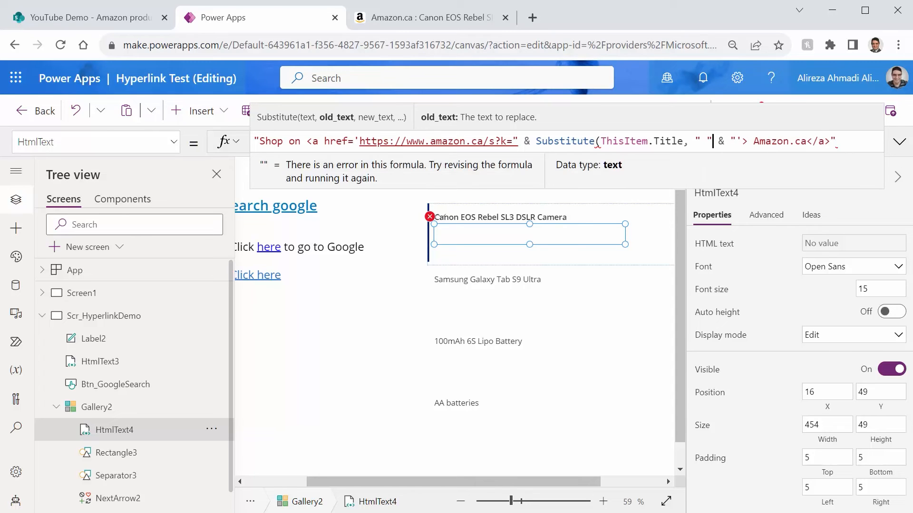
text(, ")
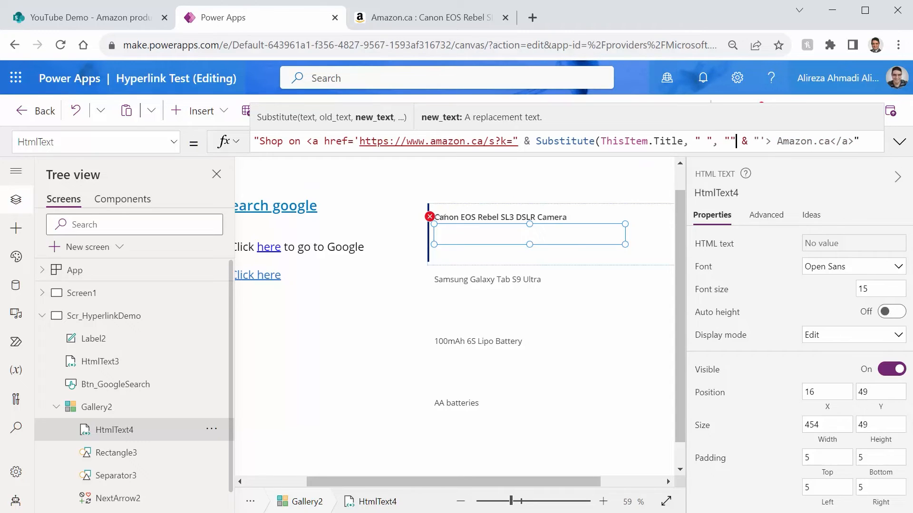
text(+"))
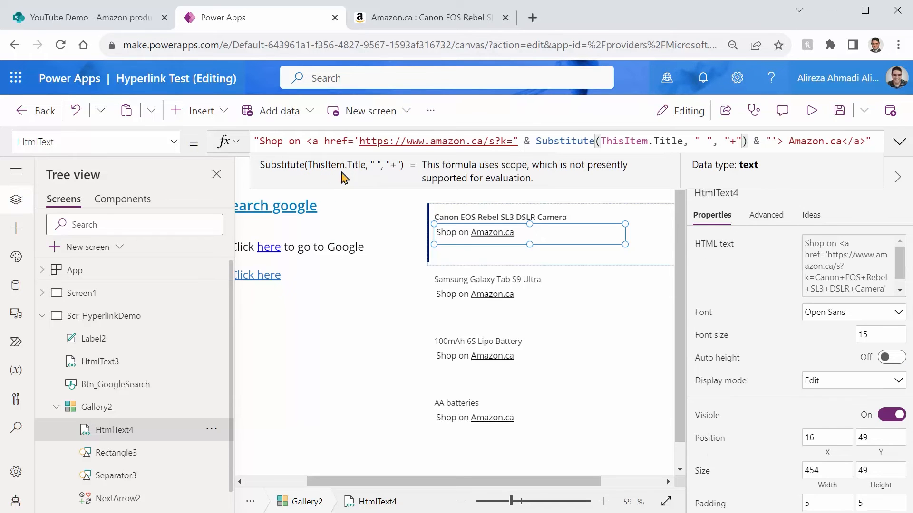
Step: Enlarge the formula area and format the gallery link formula over several lines
drag(484, 187, 484, 299)
click(305, 288)
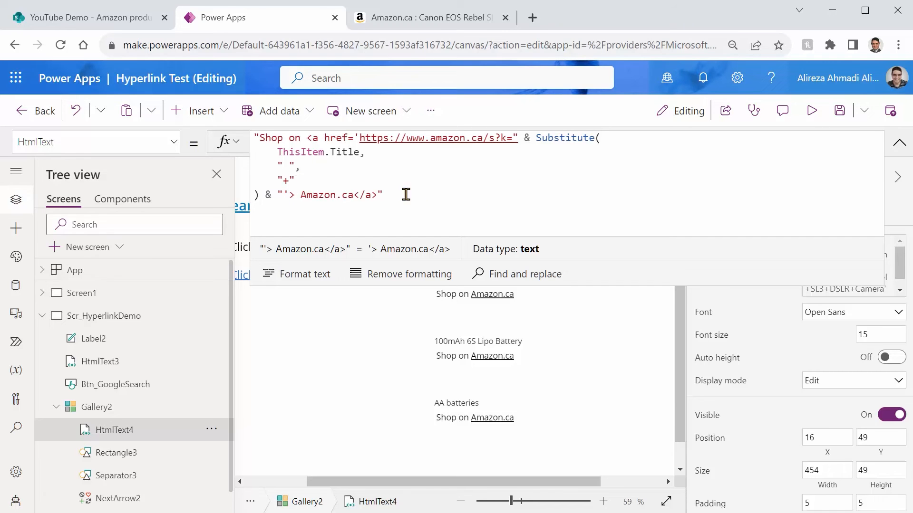
click(573, 399)
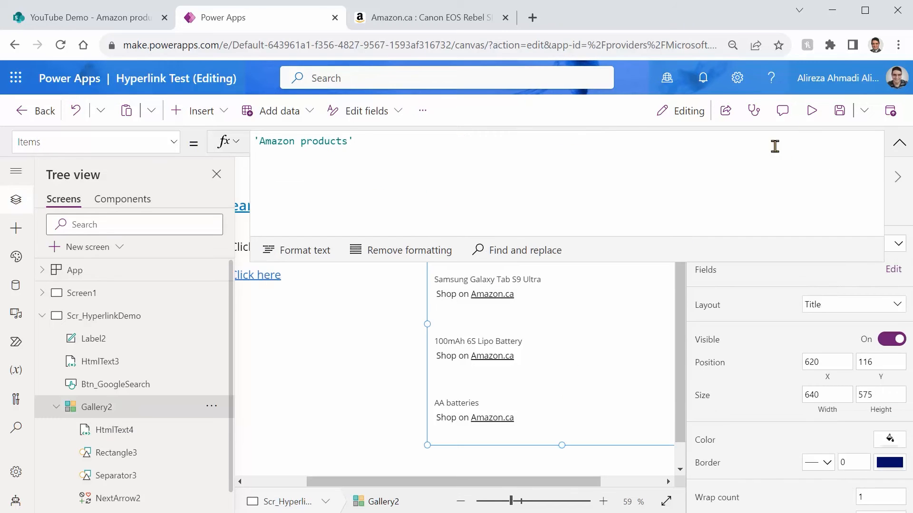
Step: Preview the app with the old Amazon page closed, test the Samsung Galaxy Tab S9 Ultra shop link, and return to editing
click(808, 115)
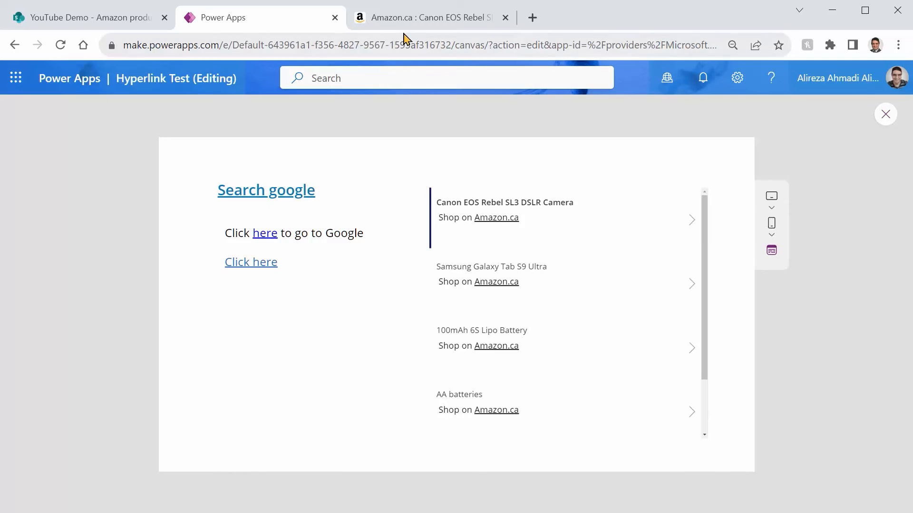
click(406, 19)
click(505, 18)
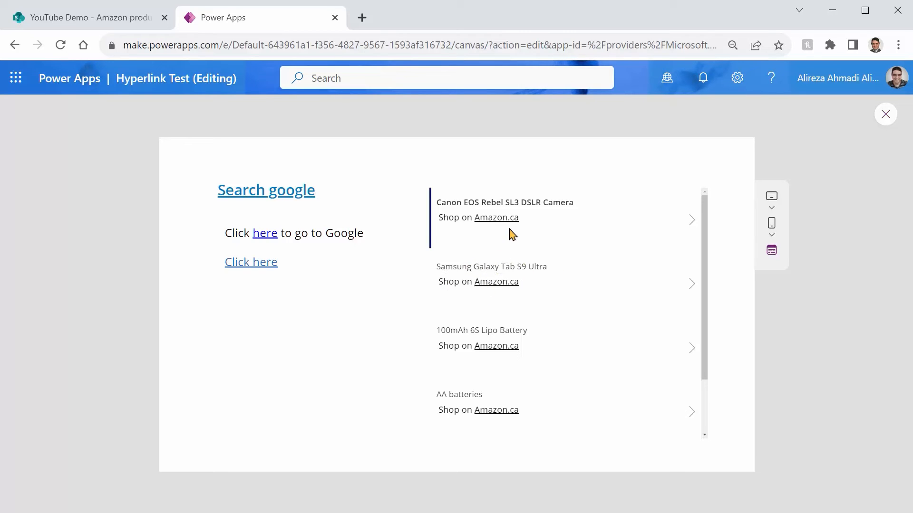
click(496, 285)
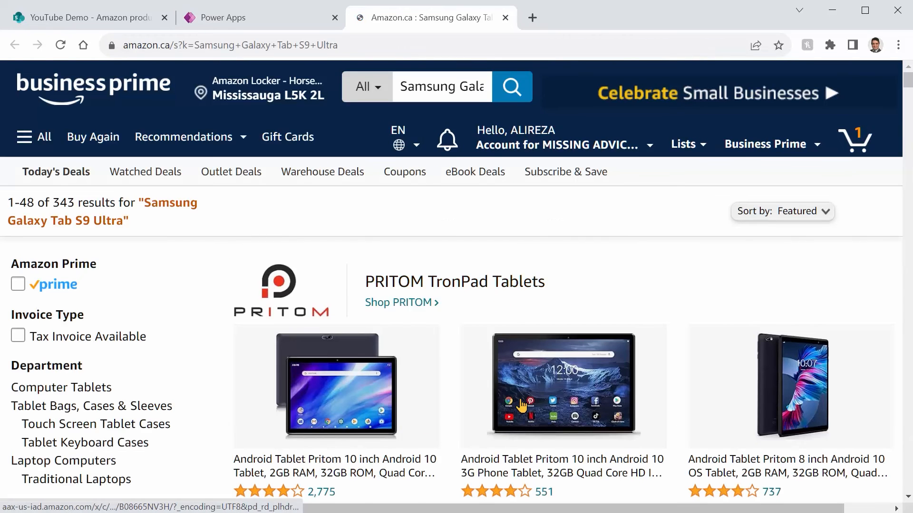
scroll(521, 406, down, 5)
scroll(519, 401, up, 10)
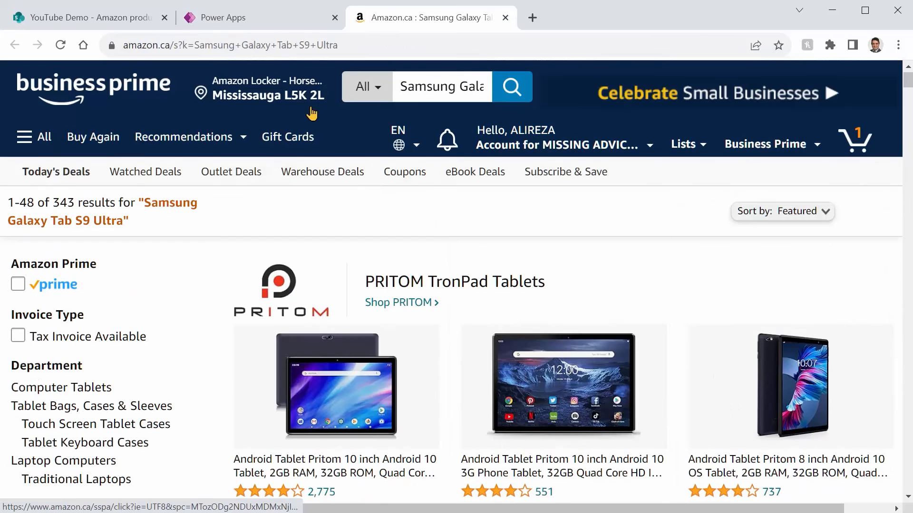
click(280, 21)
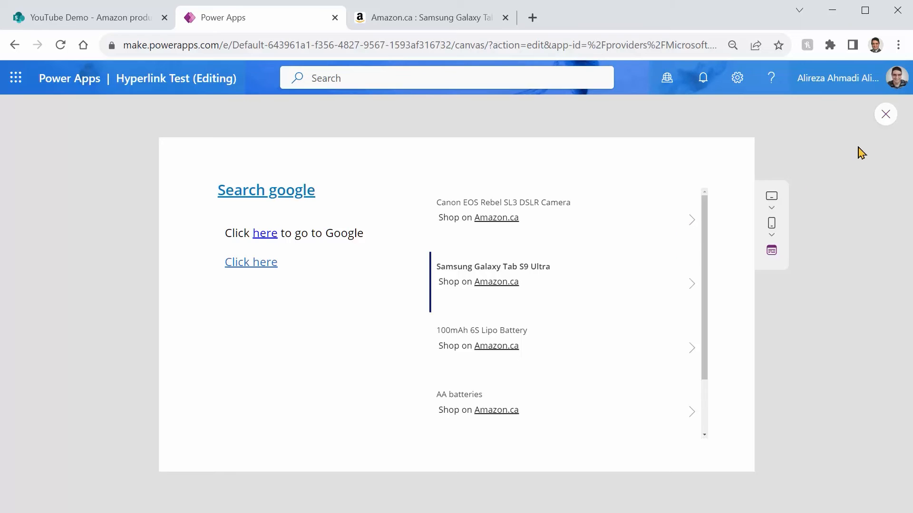
click(884, 114)
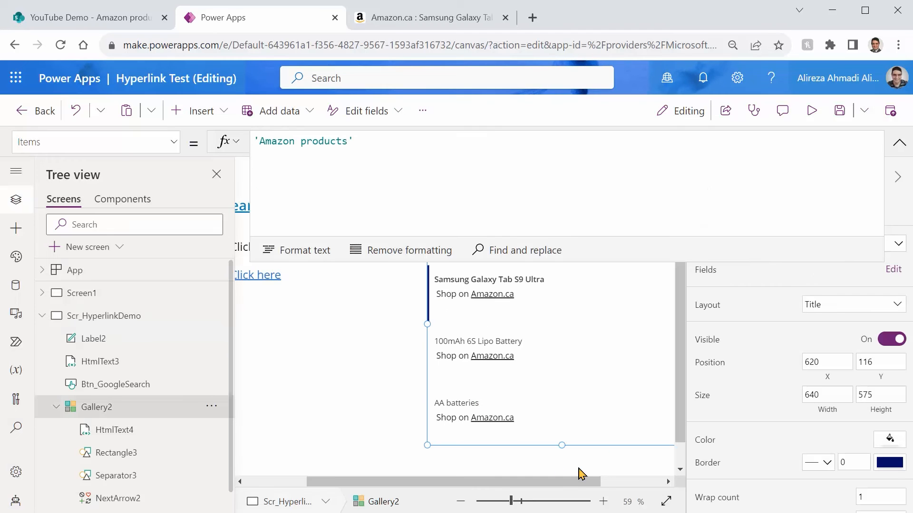
Step: Shorten the products gallery from its lower edge to the height of two items and collapse the enlarged formula area
drag(456, 482, 380, 483)
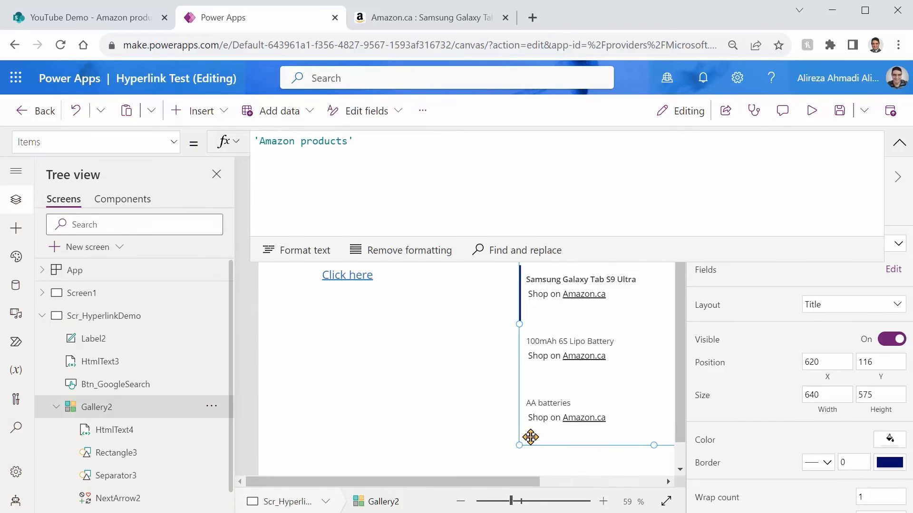
drag(478, 483, 603, 485)
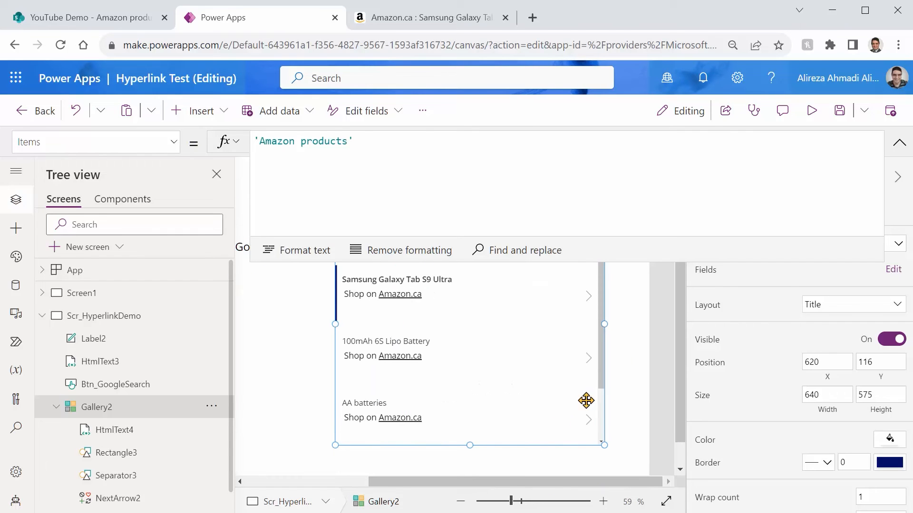
drag(470, 446, 469, 305)
click(513, 364)
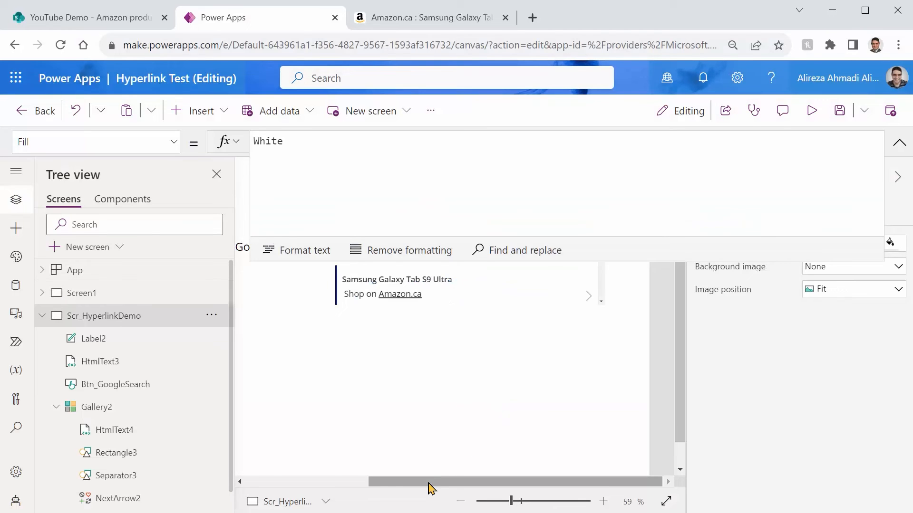
drag(428, 489, 333, 331)
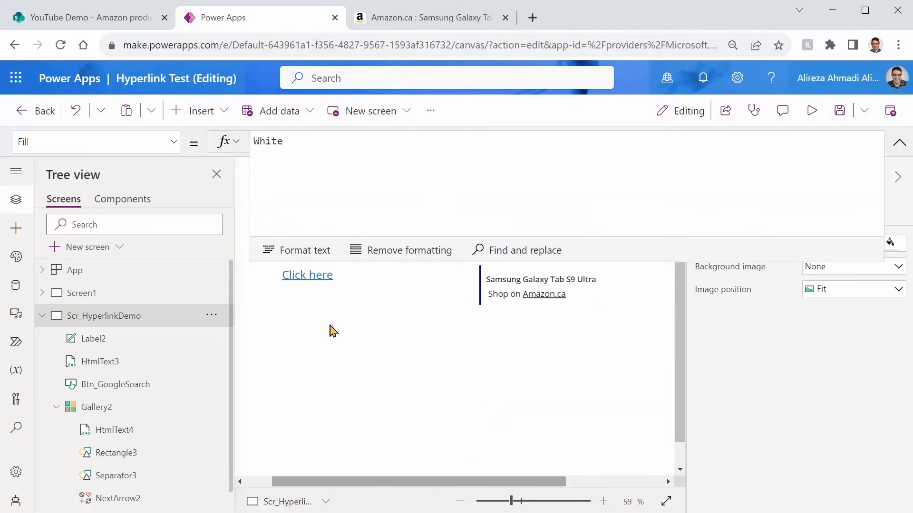
drag(381, 262, 385, 143)
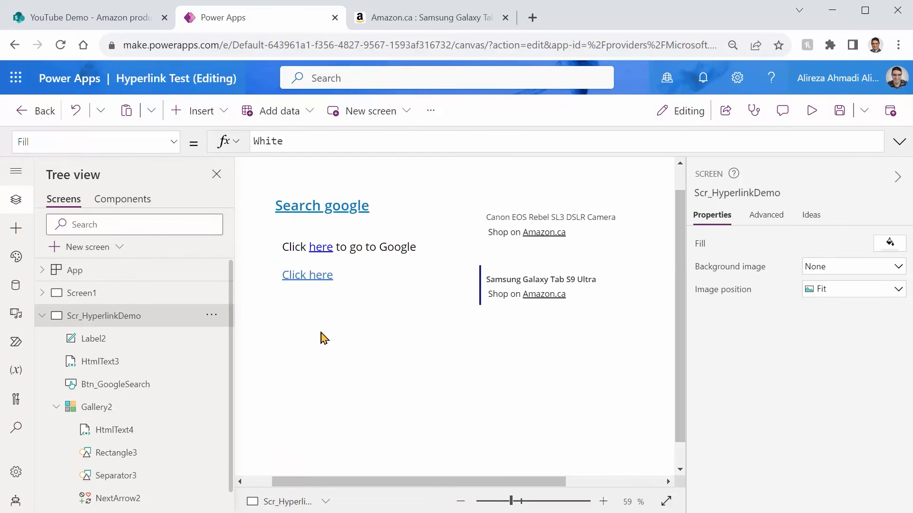
Step: Insert a data table on the screen and connect it to the Amazon products data source
click(217, 117)
click(350, 153)
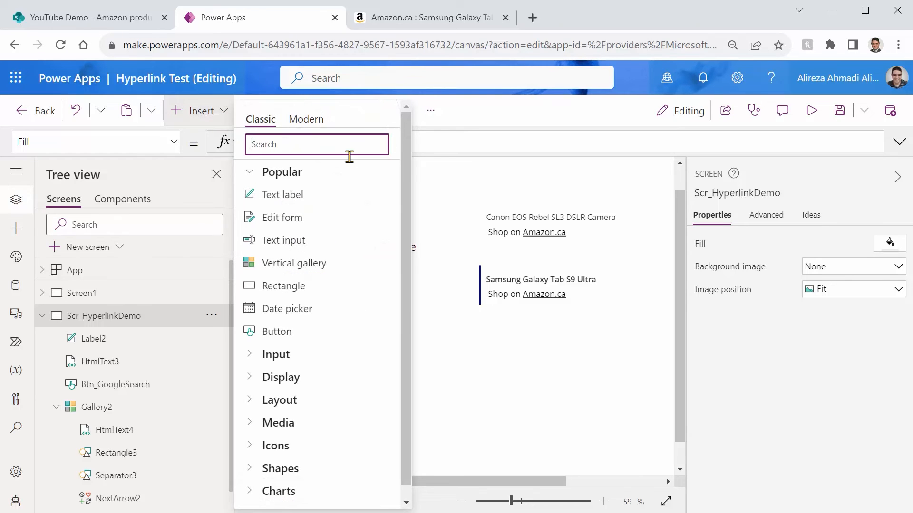
text(data)
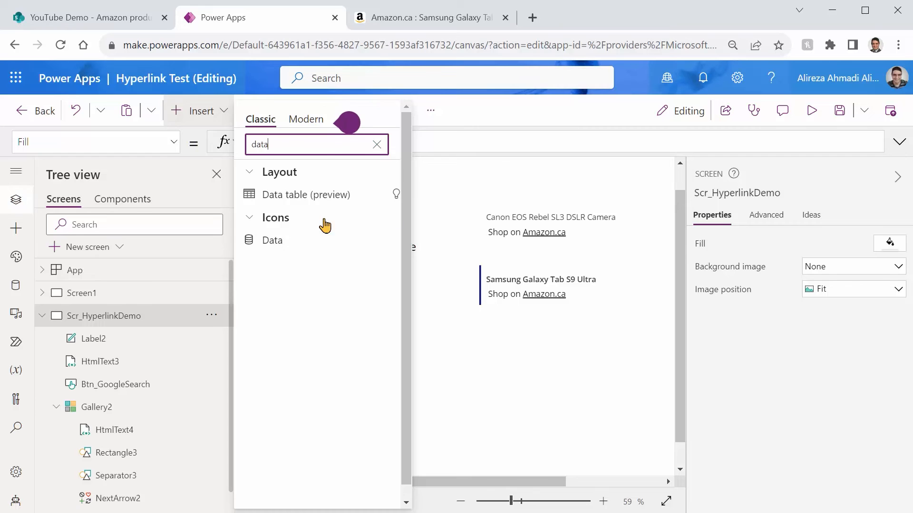
click(300, 200)
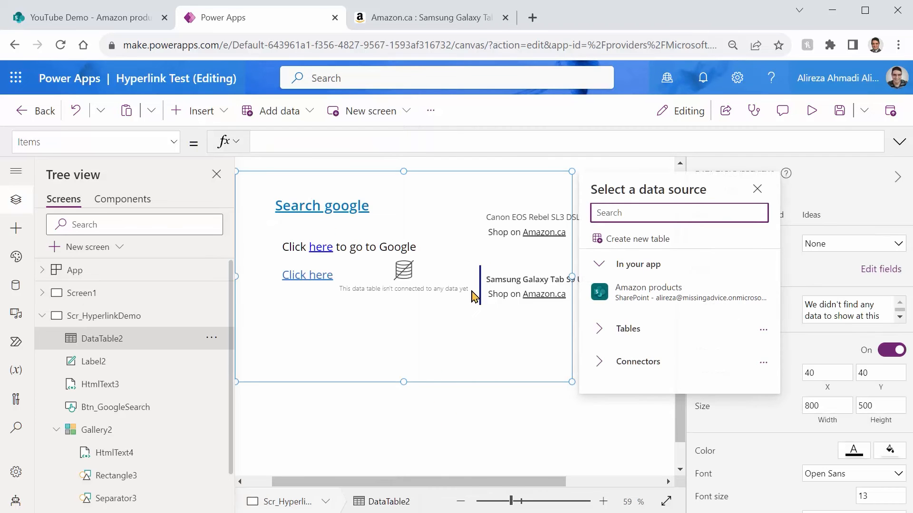
click(647, 300)
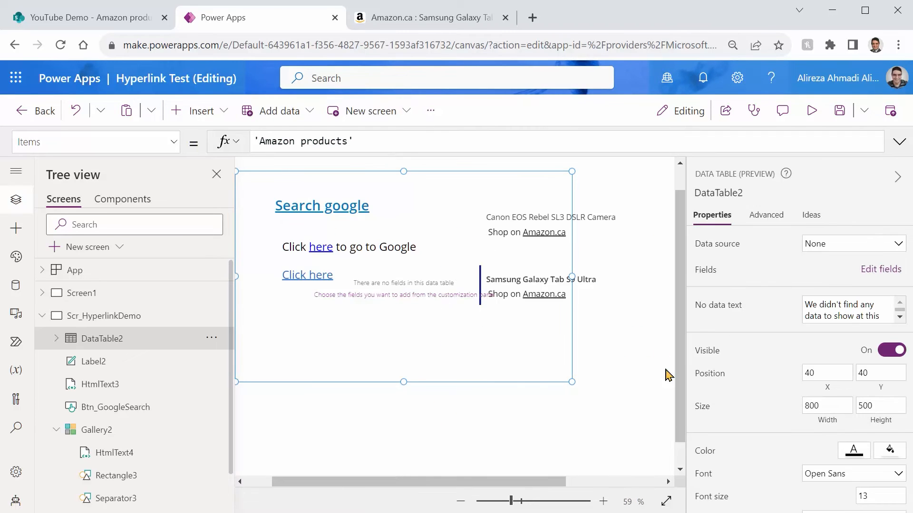
Step: Move the data table to about X 94, Y 236 and delete its Attachments column
drag(380, 382, 402, 463)
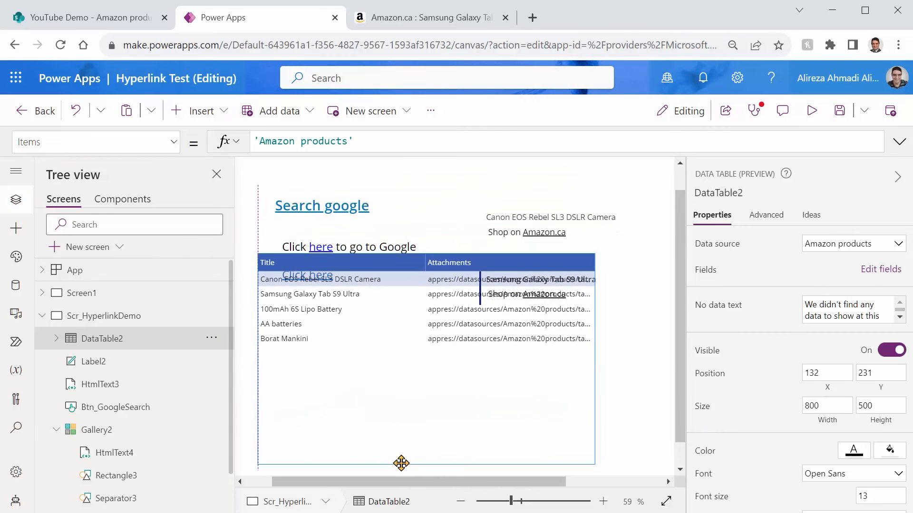
click(460, 272)
key(Delete)
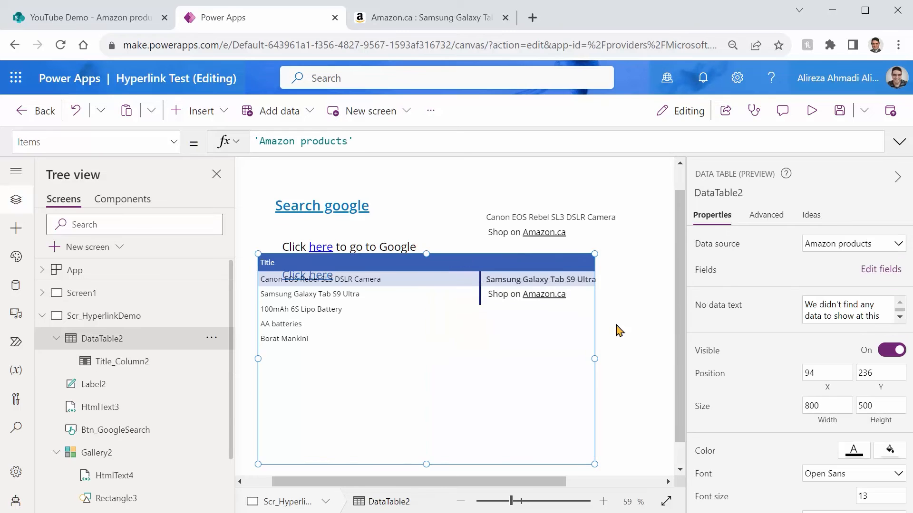
Step: Resize the data table to about 891 wide by 316 high, with its upper edge below the gallery at about Y 419
drag(427, 259, 399, 332)
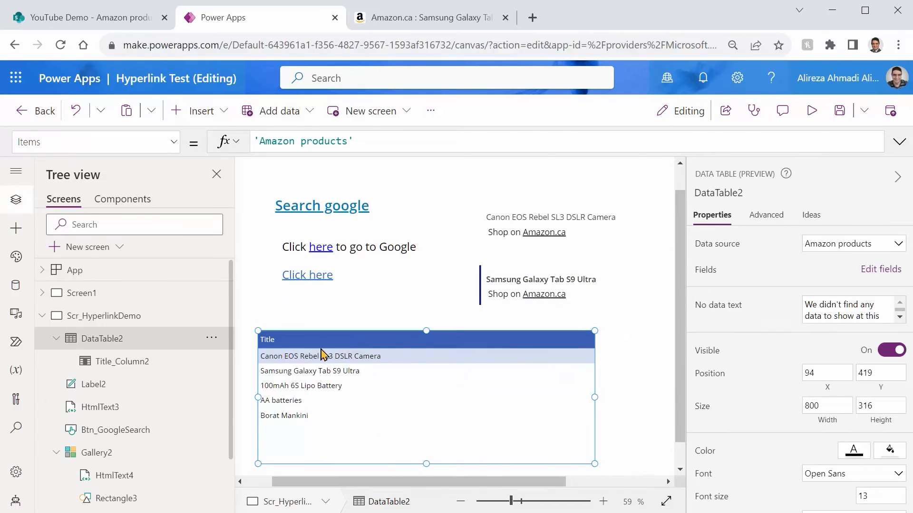
drag(594, 397, 632, 411)
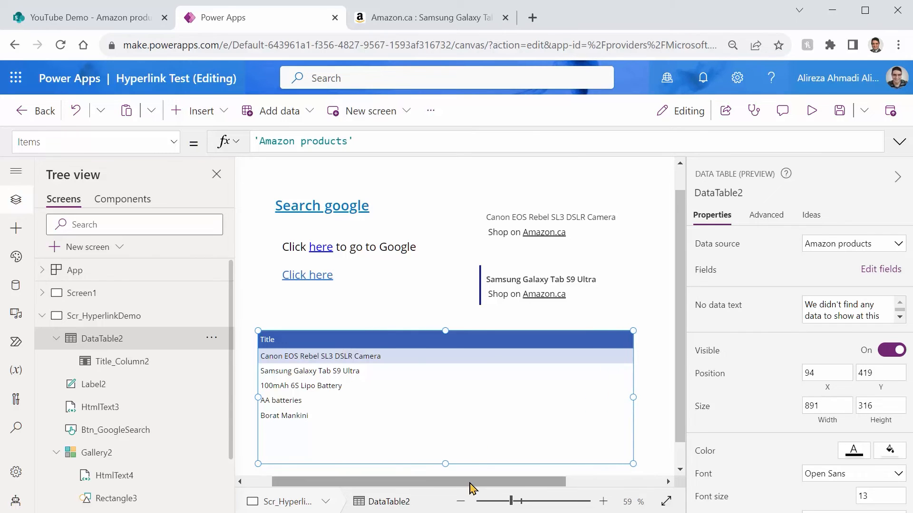
drag(467, 485, 503, 486)
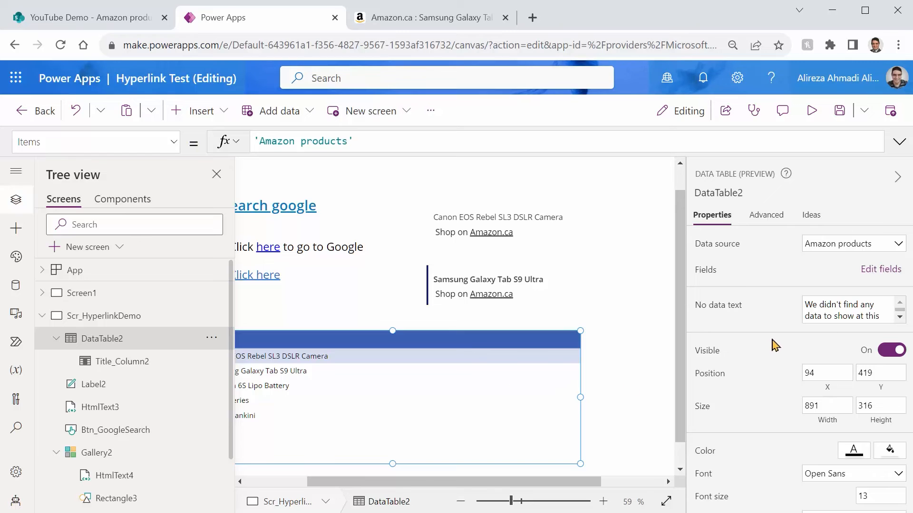
Step: Add the Name field to the data table as a column
click(878, 270)
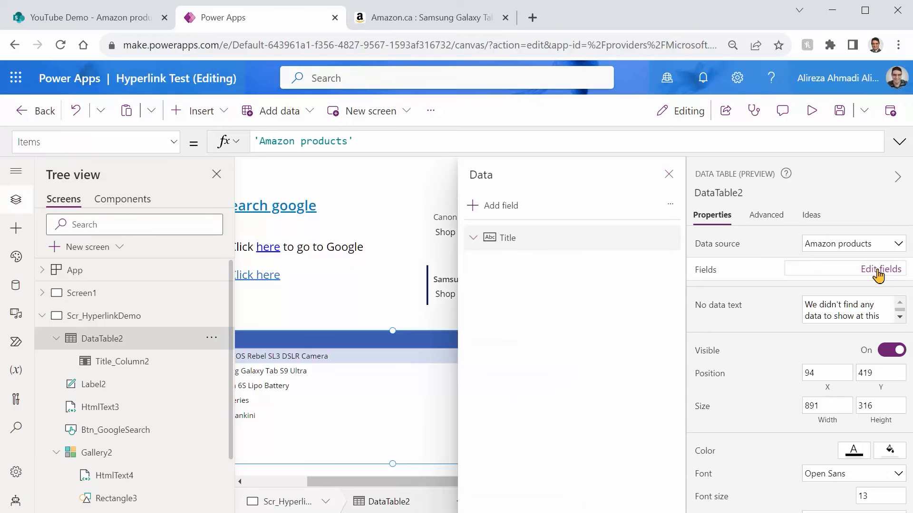
click(499, 208)
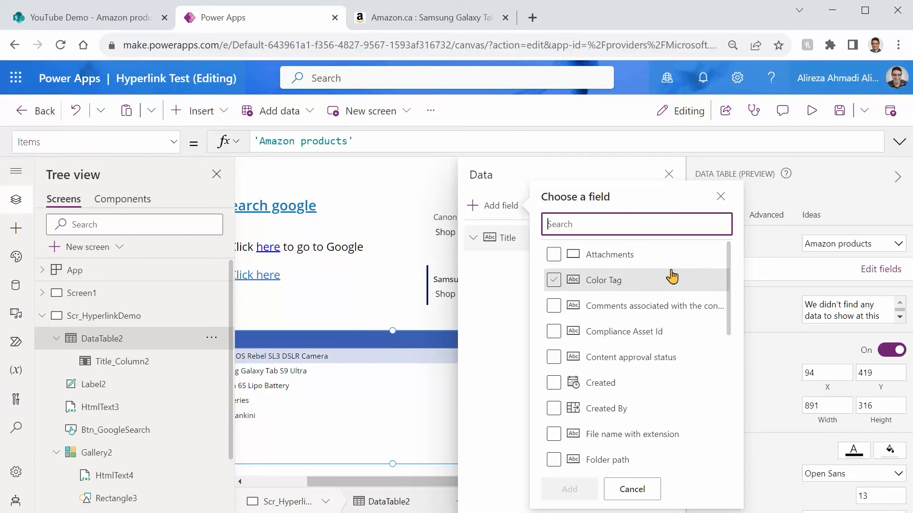
text(nam)
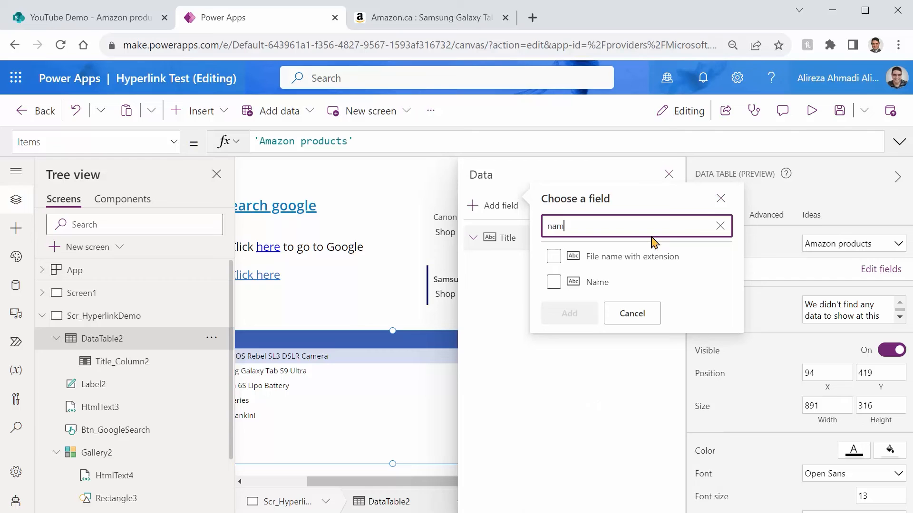
click(553, 281)
click(568, 315)
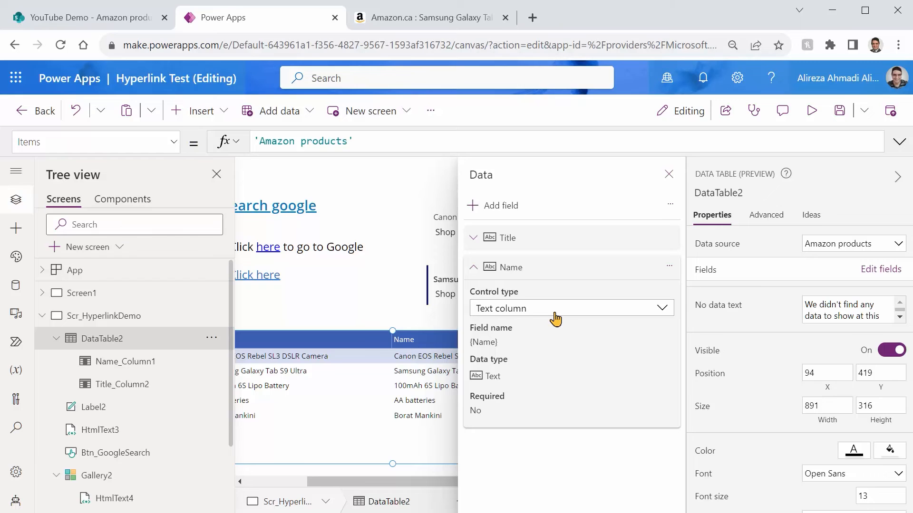
Step: Unlock the data table's Name column for property changes and turn on its hyperlink setting
click(767, 222)
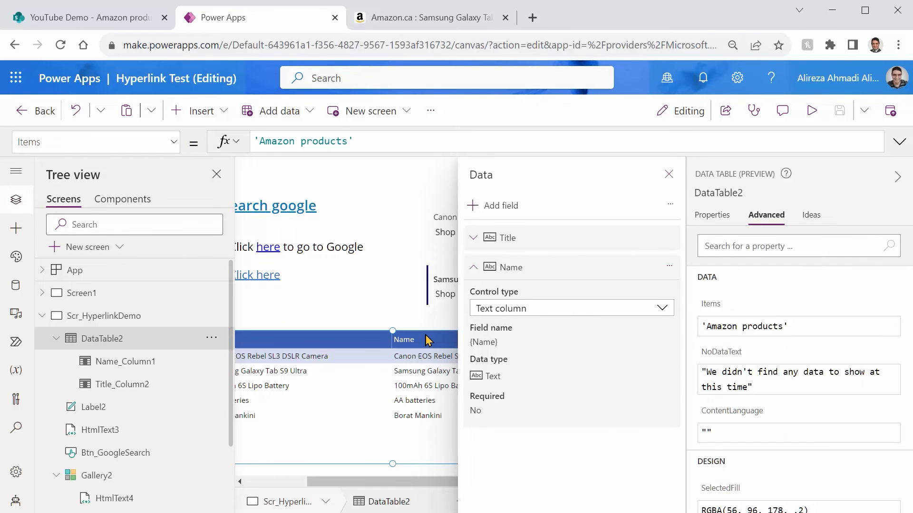
click(406, 339)
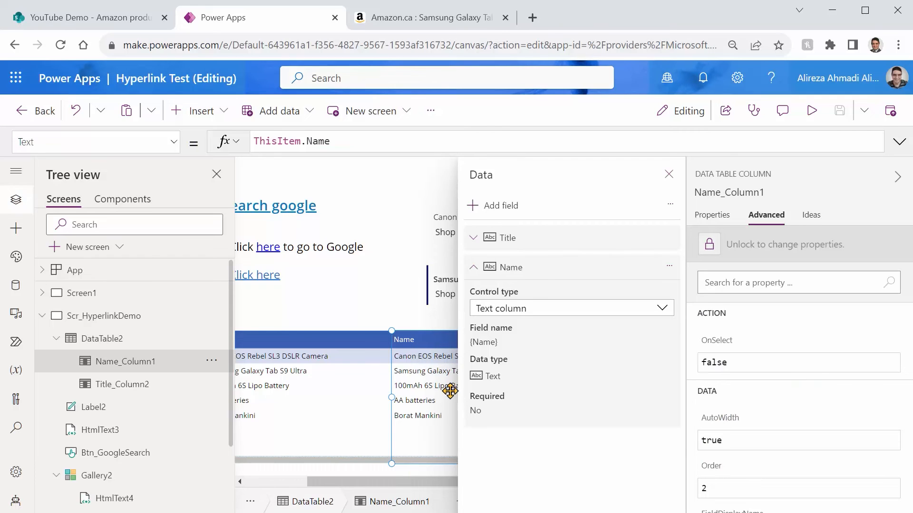
click(708, 244)
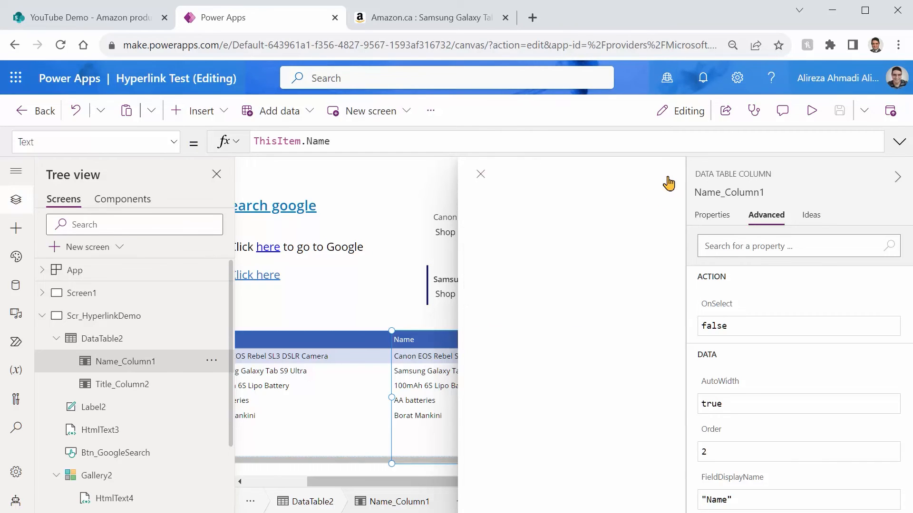
click(668, 176)
click(711, 214)
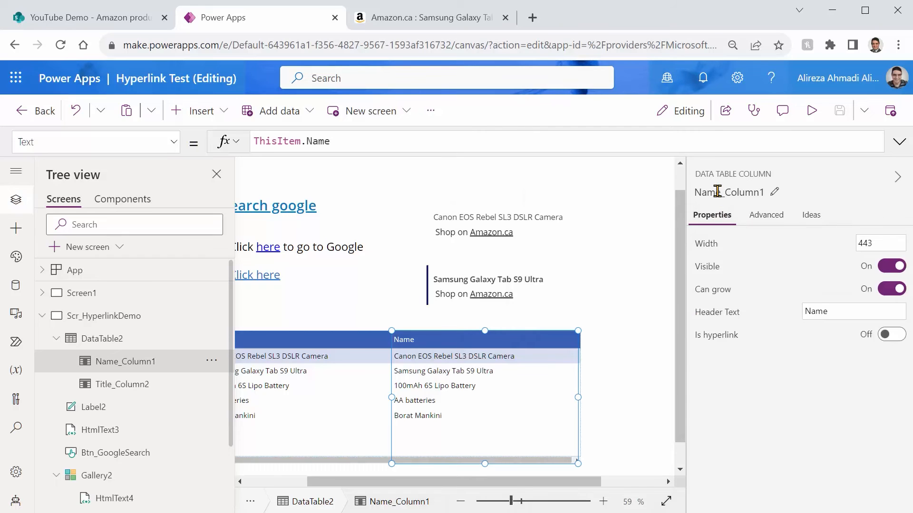
click(892, 337)
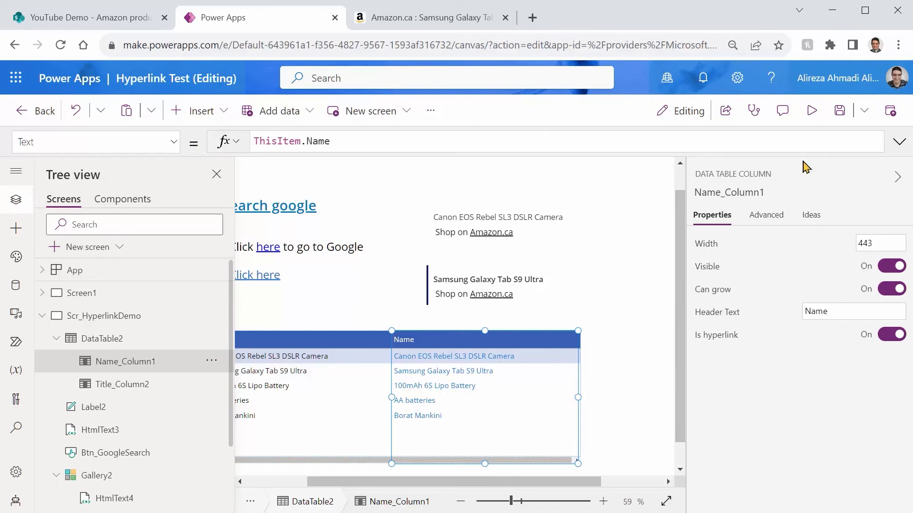
Step: Preview the app, test the 100mAh 6S Lipo Battery link in the data table, and return to editing
click(811, 111)
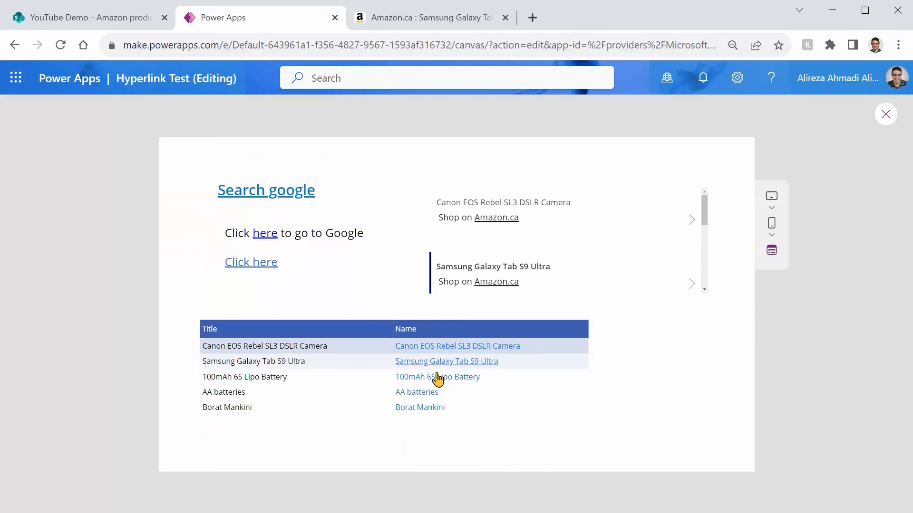
click(437, 379)
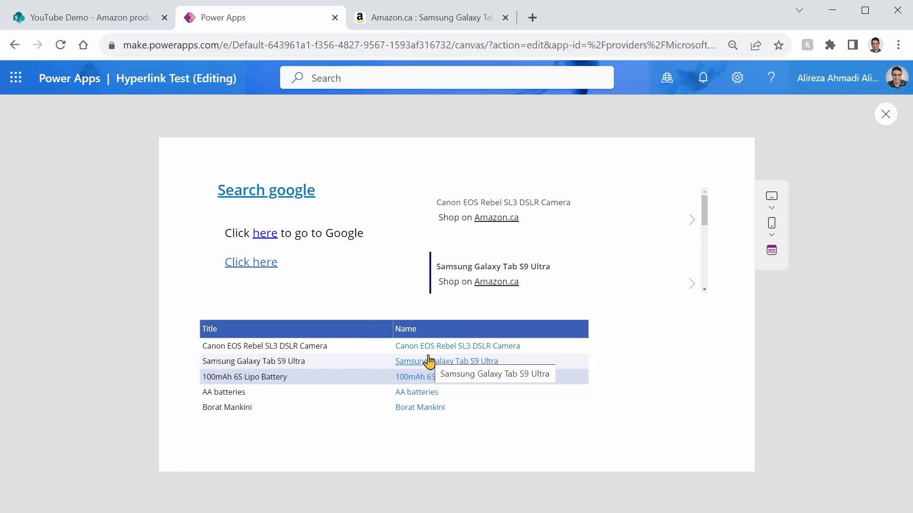
click(884, 121)
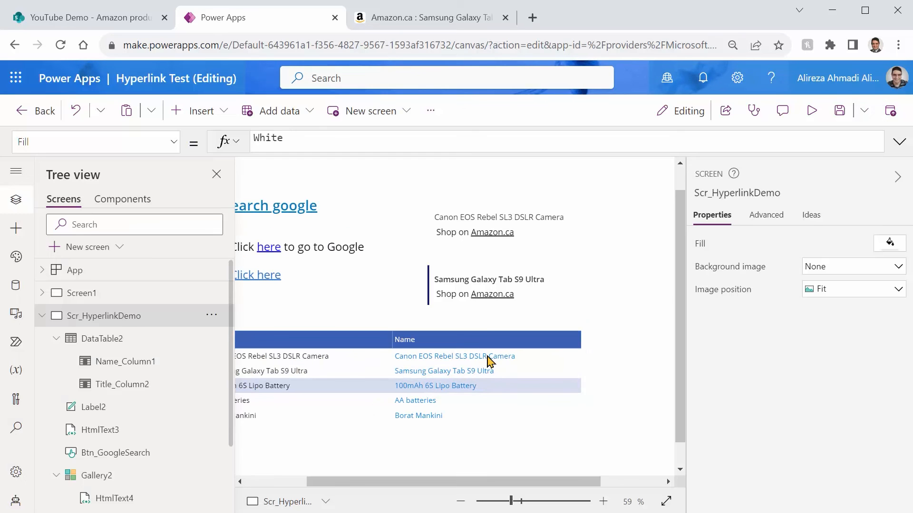
Step: Set the header text of the data table's Name column to Amazon.com
click(528, 357)
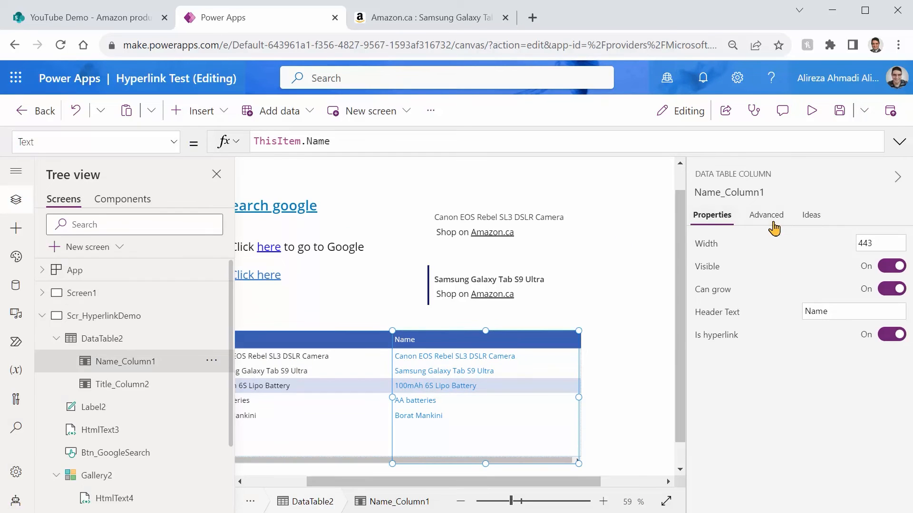
click(836, 312)
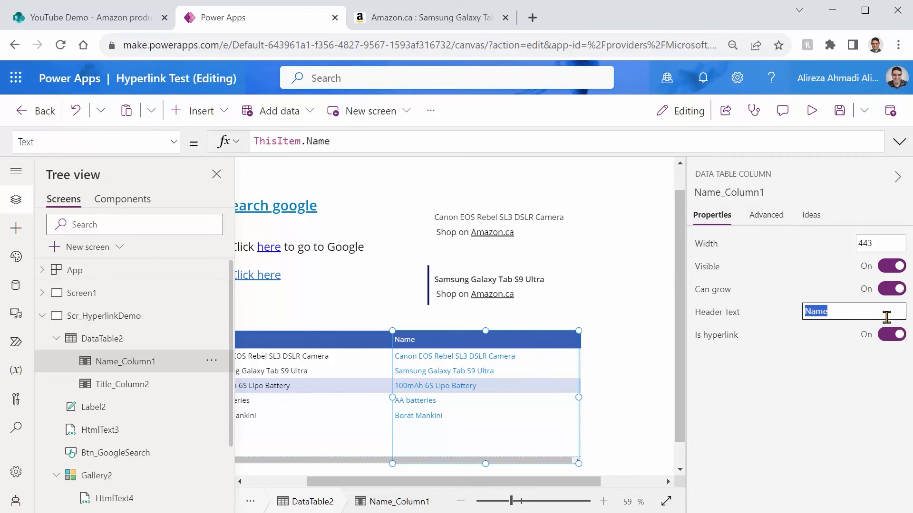
text(Amazon.co)
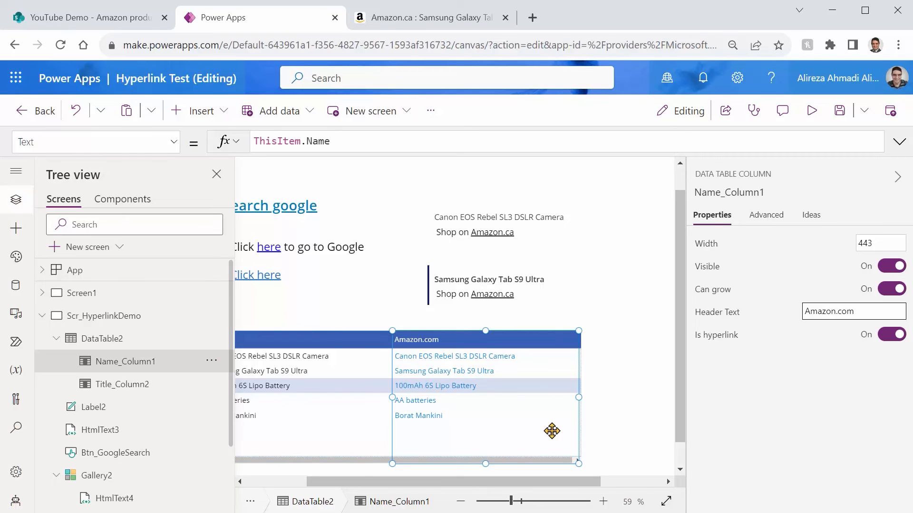
Step: Replace the link column's Text formula with "Shop online"
click(364, 144)
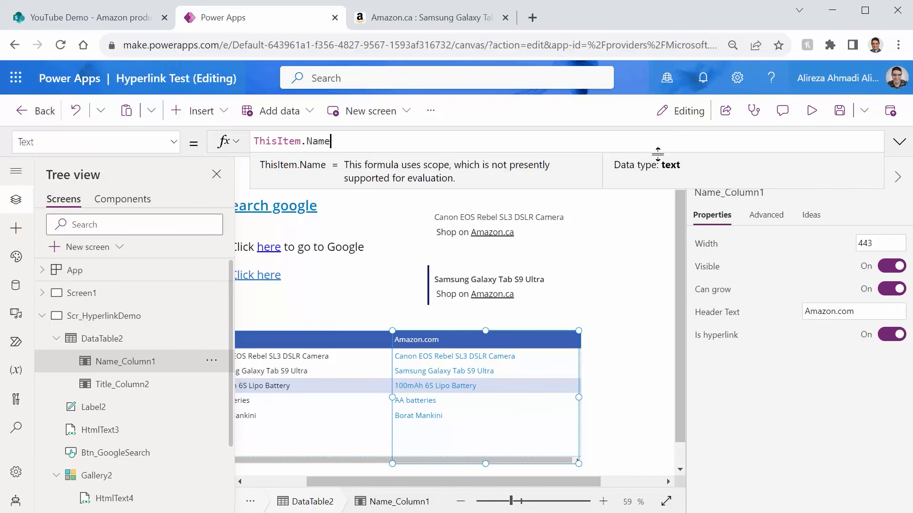
key(shift+Home)
text(")
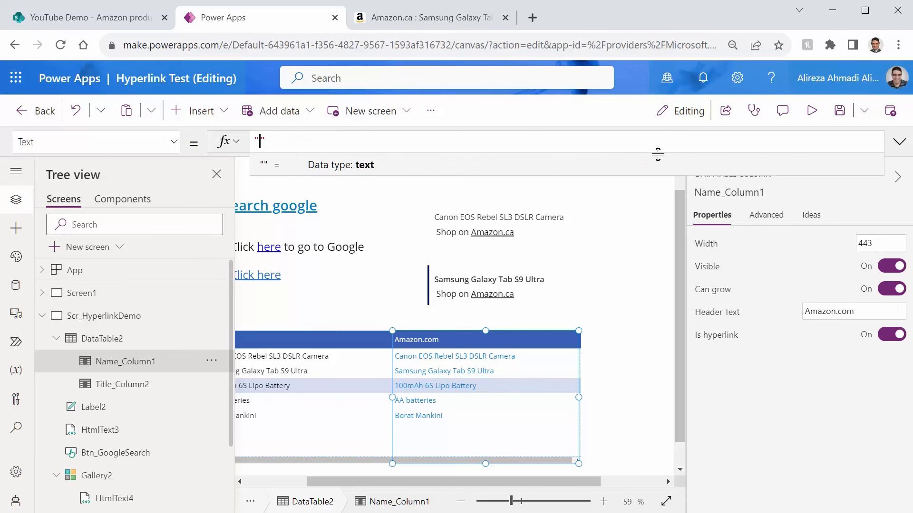
text(Shop on)
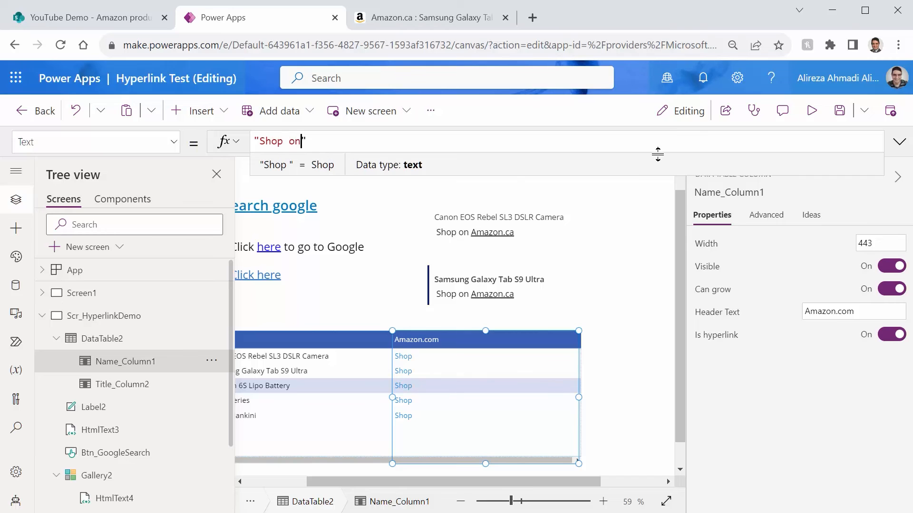
text(line)
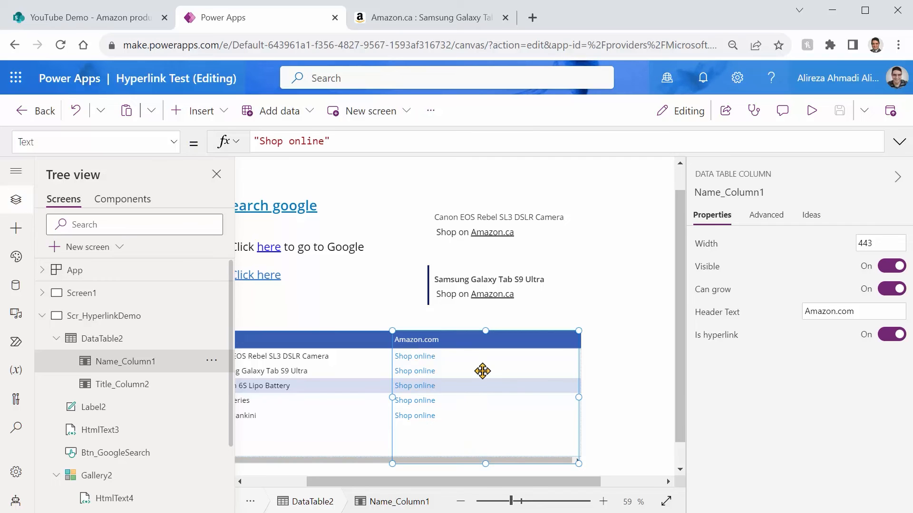
Step: Replace the link column's OnSelect value with the opening of a Launch( function
click(173, 142)
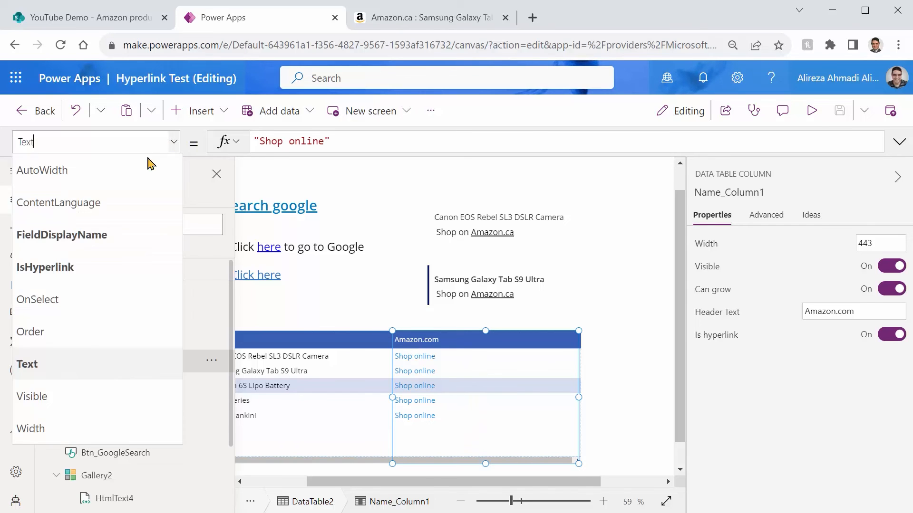
click(42, 304)
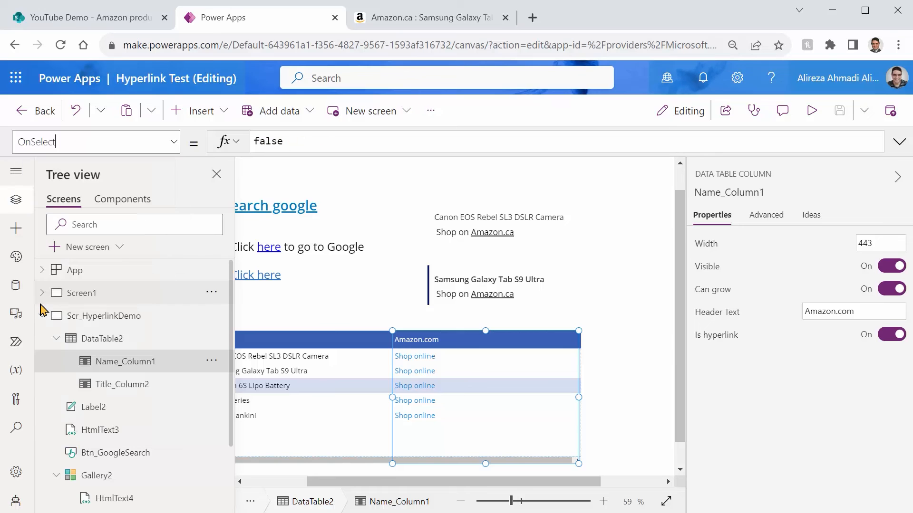
double_click(259, 140)
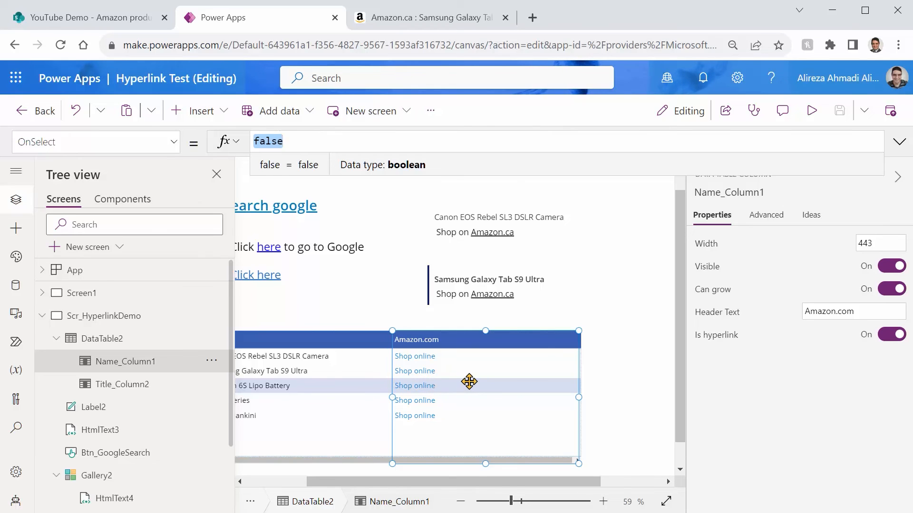
text(Launch()
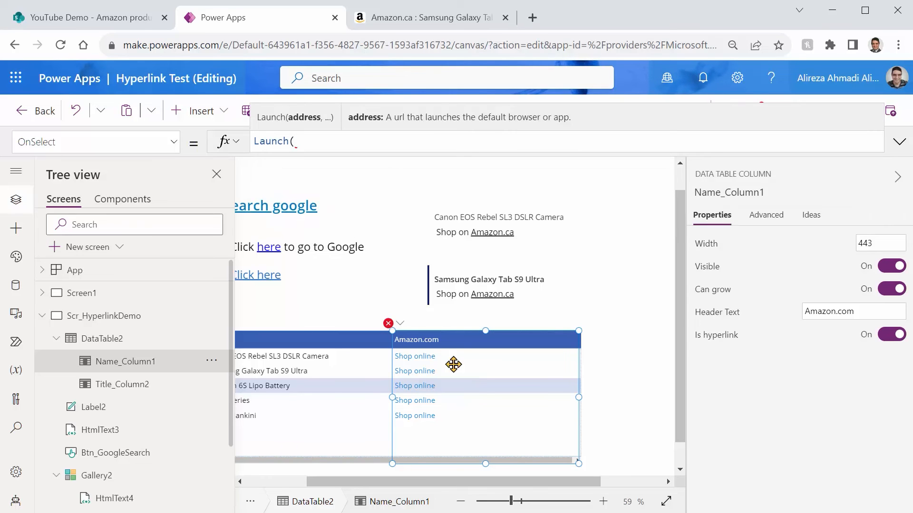
Step: Switch to the Amazon page and reload the Samsung Galaxy Tab S9 Ultra search on amazon.com instead of amazon.ca
click(425, 18)
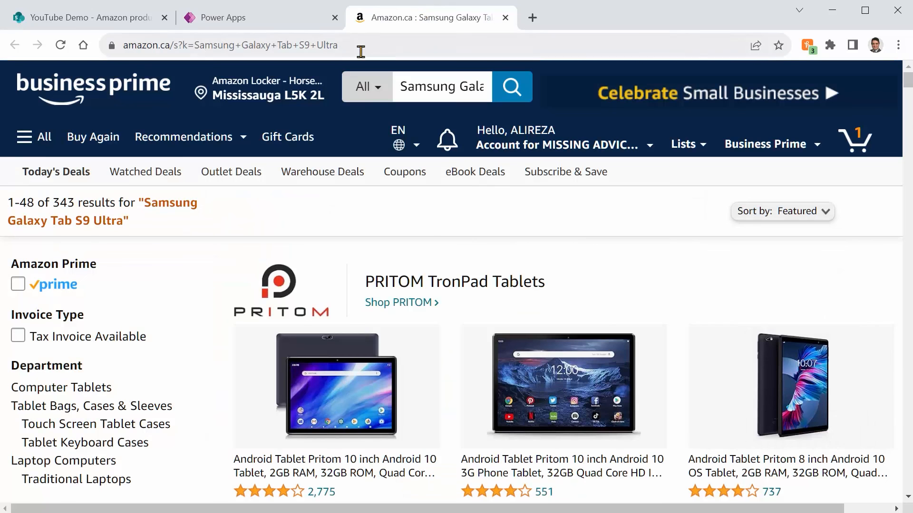
click(163, 45)
key(Home)
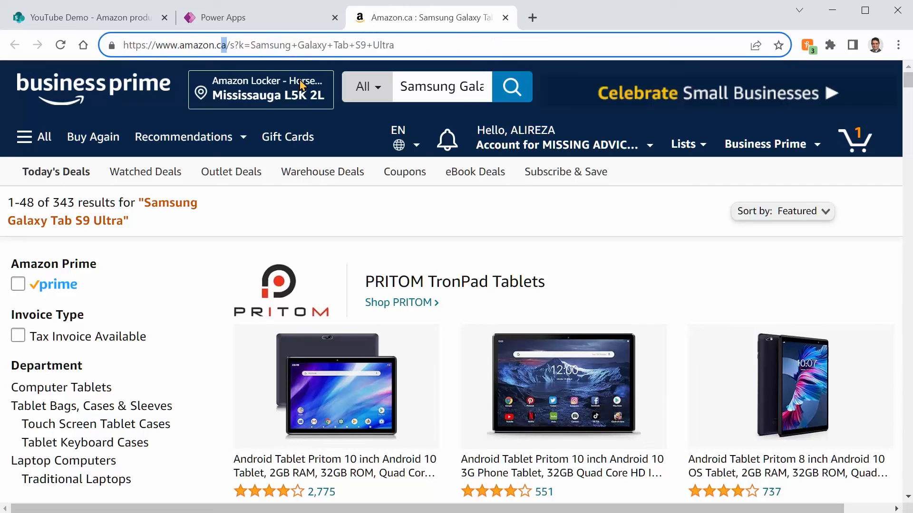
text(om)
key(Return)
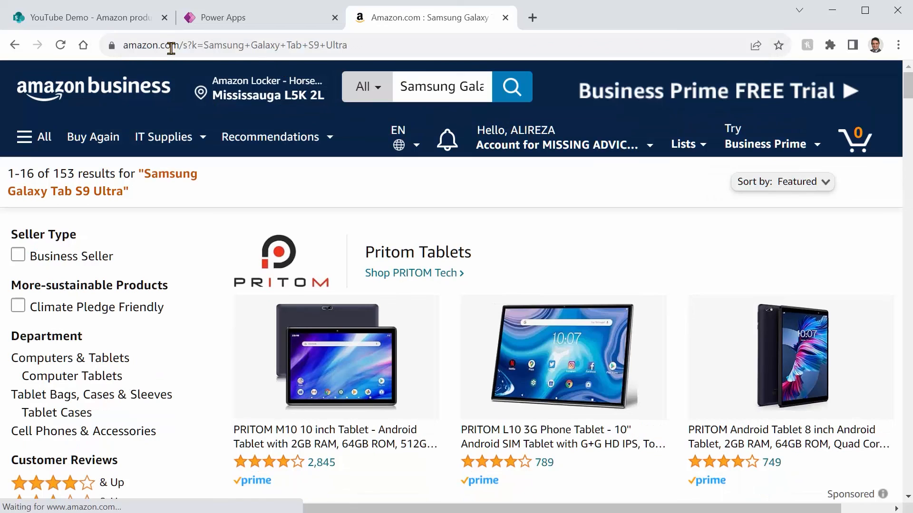
click(189, 46)
key(Home)
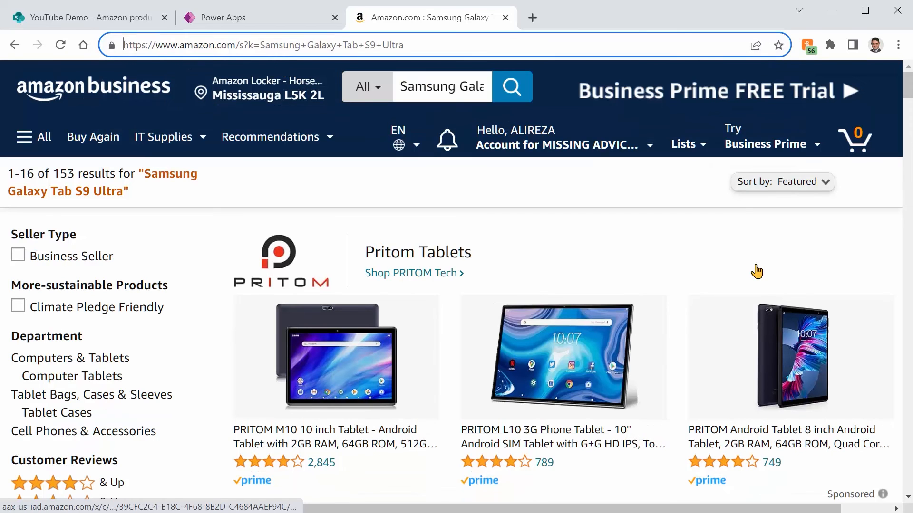
key(shift+Right)
key(shift+Right)
key(shift+Right)
key(shift+Right)
key(shift+Right)
key(shift+Right)
key(shift+Right)
key(shift+Right)
key(shift+Right)
key(shift+Right)
key(shift+Right)
key(shift+Right)
key(ctrl+c)
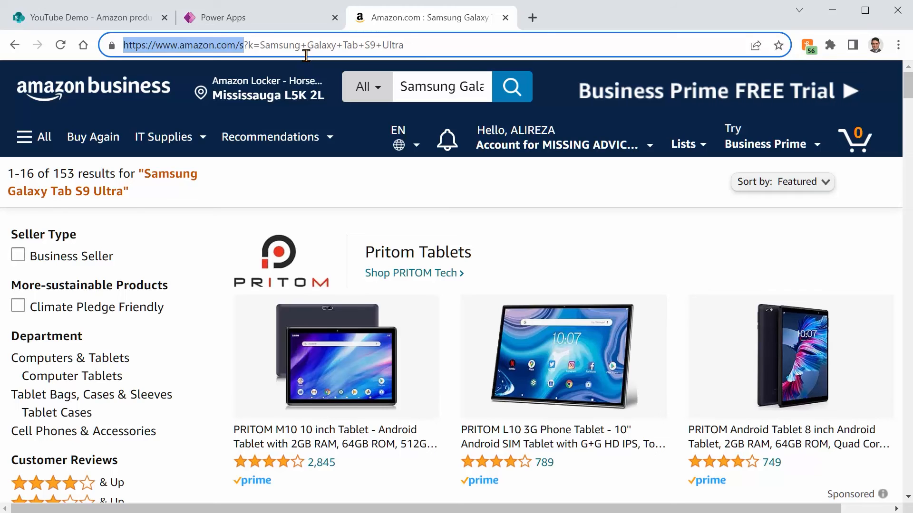
click(289, 18)
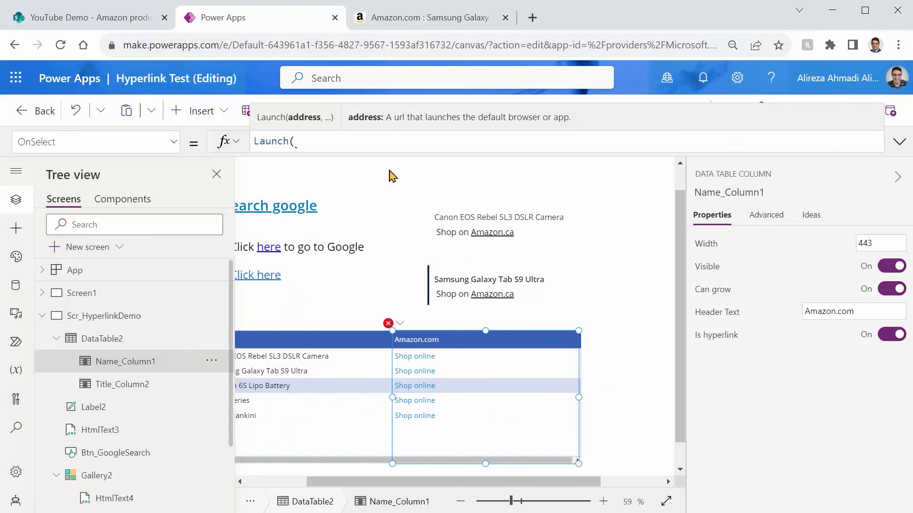
text(")
key(ctrl+v)
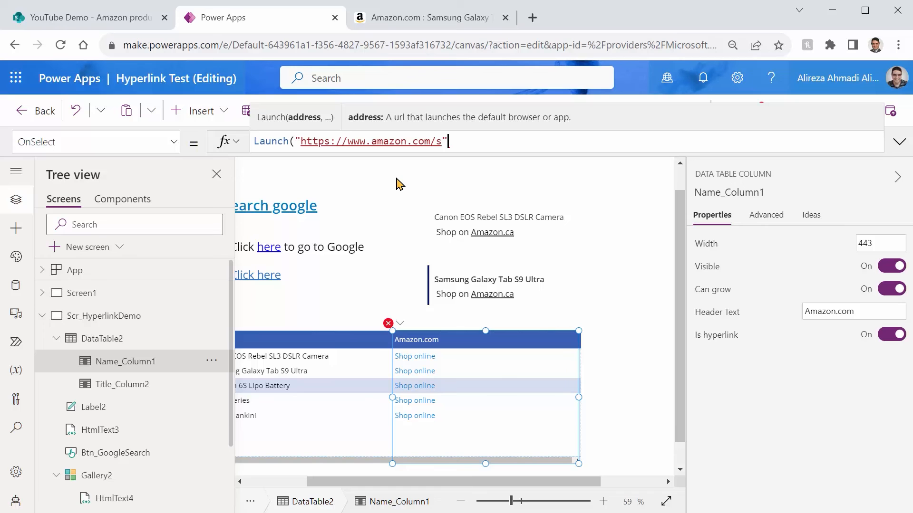
text(, {})
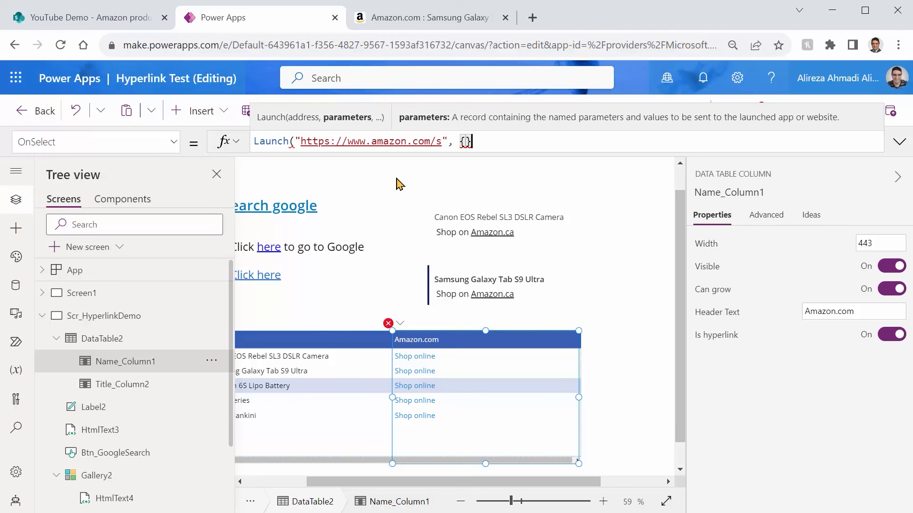
Step: Check the search parameter name in the Amazon address and add the key k: to Launch's parameter record in Power Apps
click(380, 26)
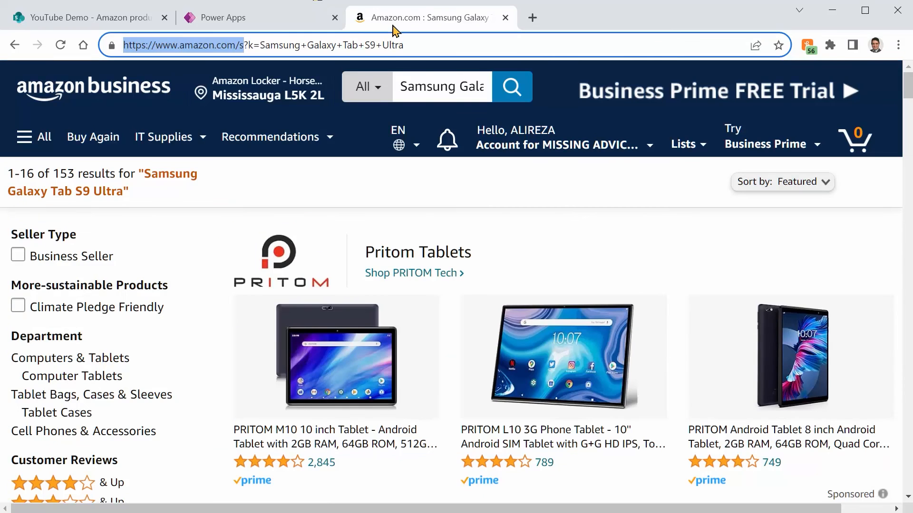
click(250, 21)
text(k:)
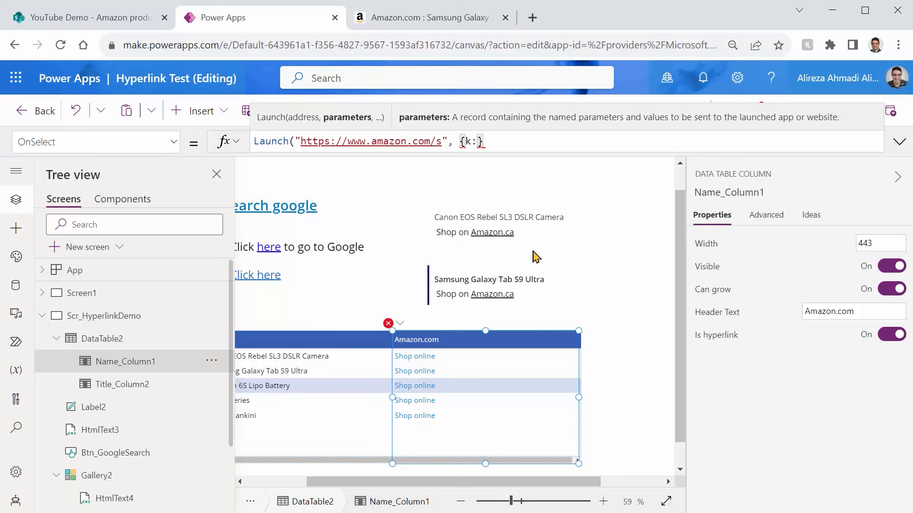
click(402, 21)
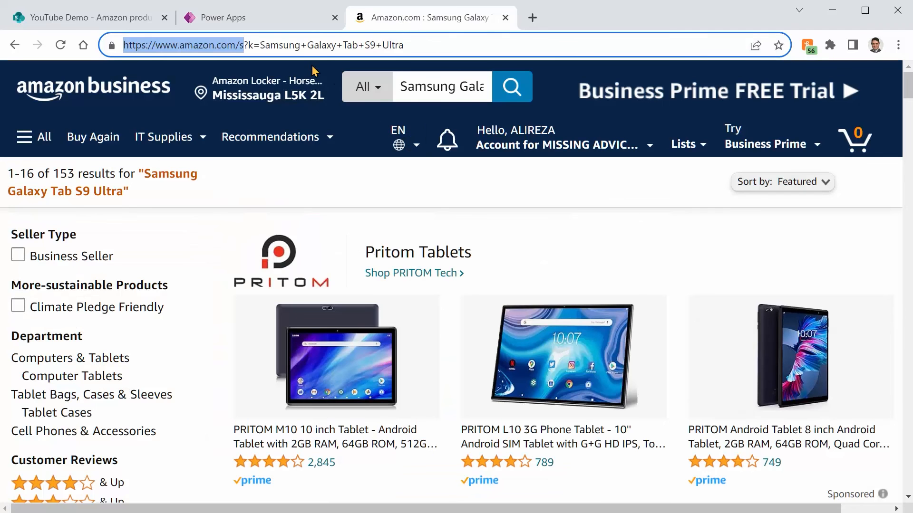
click(221, 20)
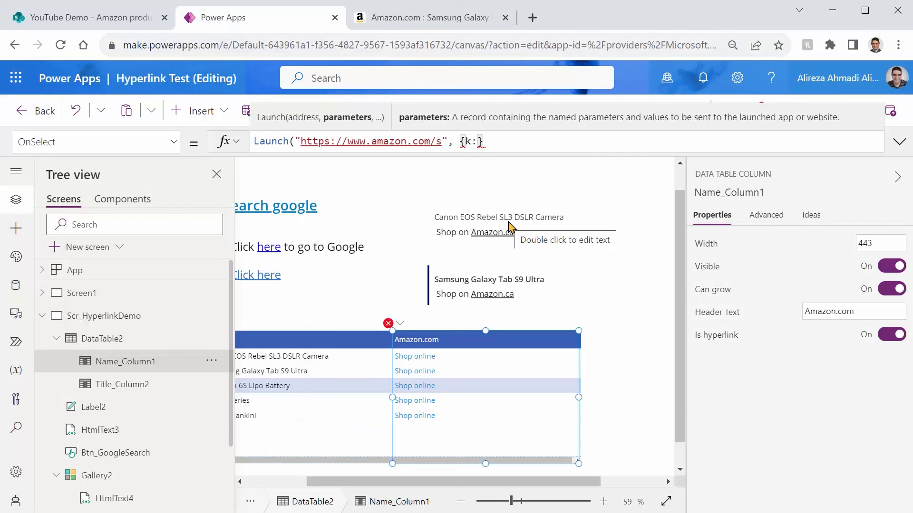
text(ThisIte)
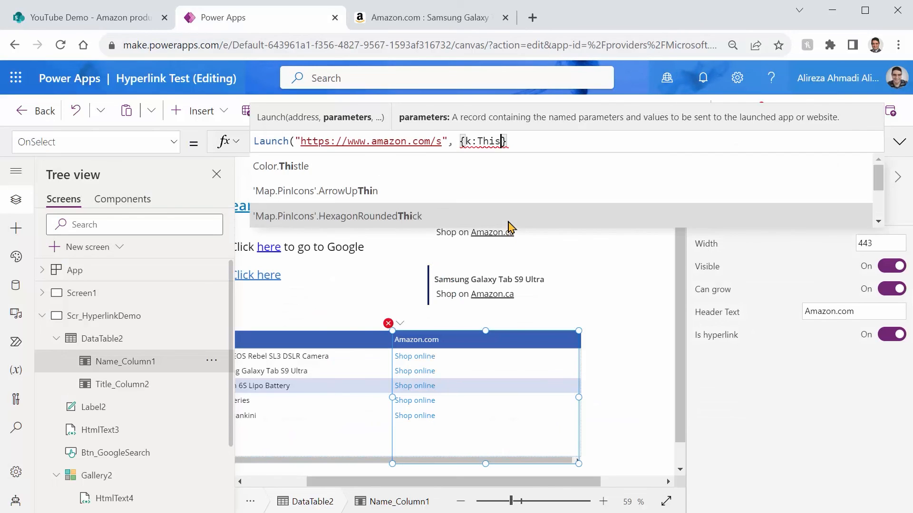
text(m)
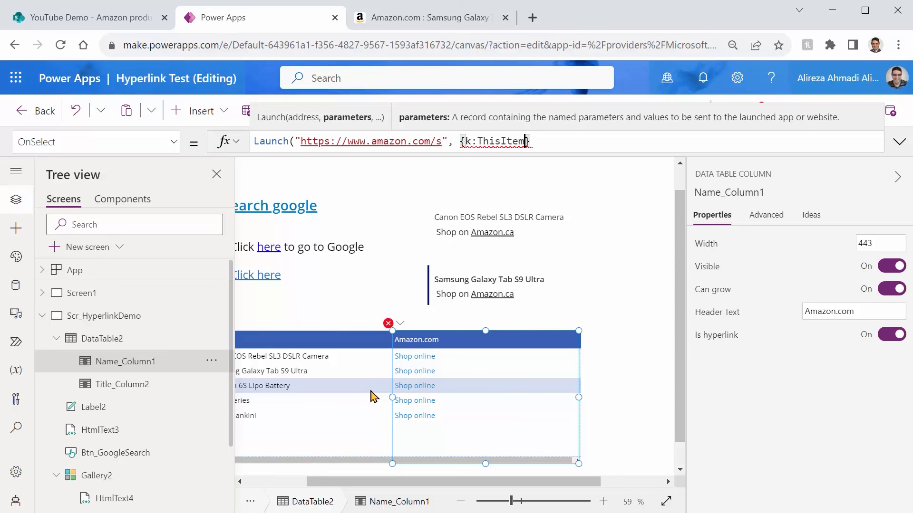
key(ctrl+shift+Left)
key(BackSpace)
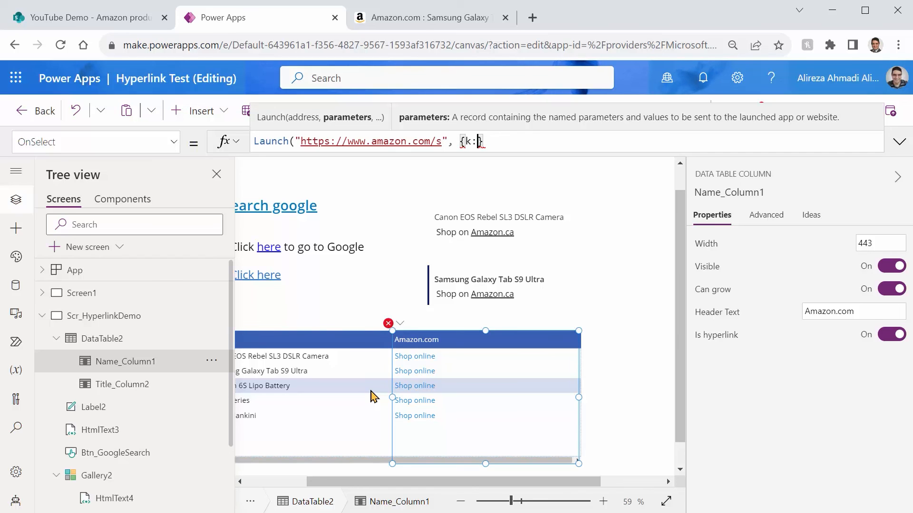
Step: Set the k parameter's value to DataTable2.Selected.Title in the link column's Launch formula
text(Datat)
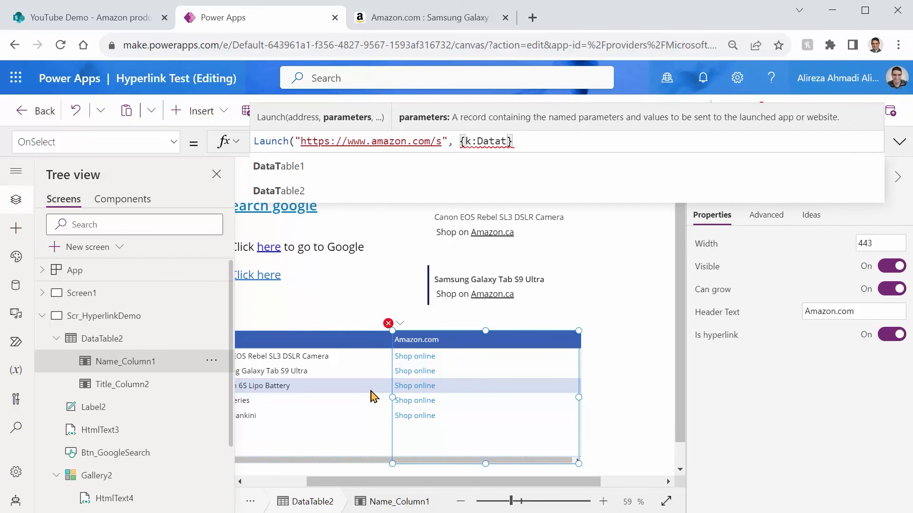
key(Tab)
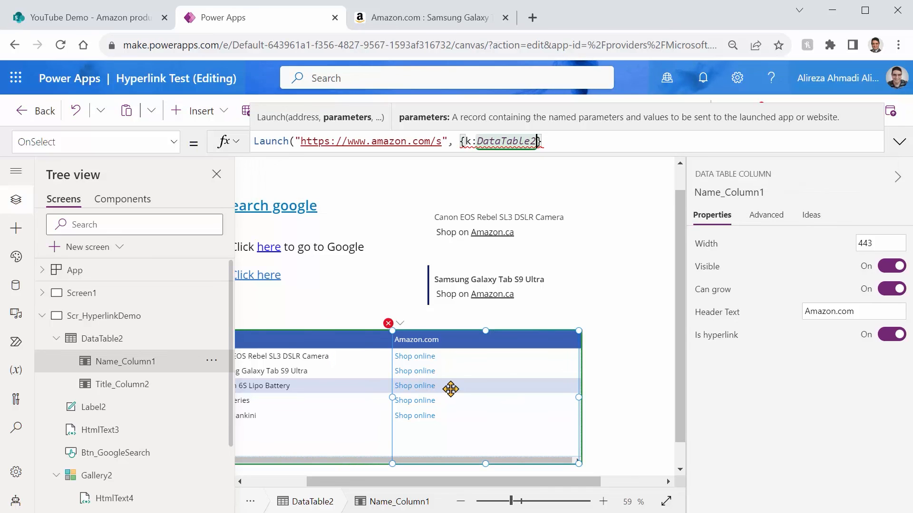
text(.Sele)
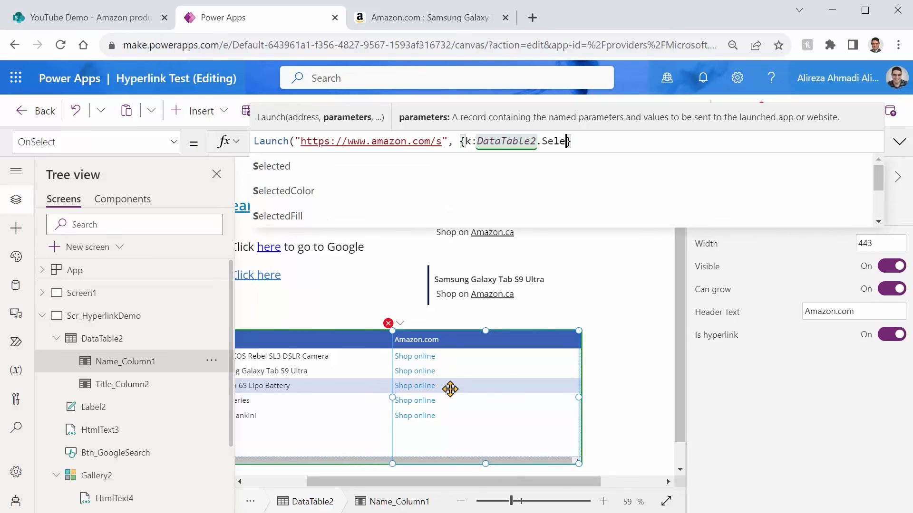
key(Tab)
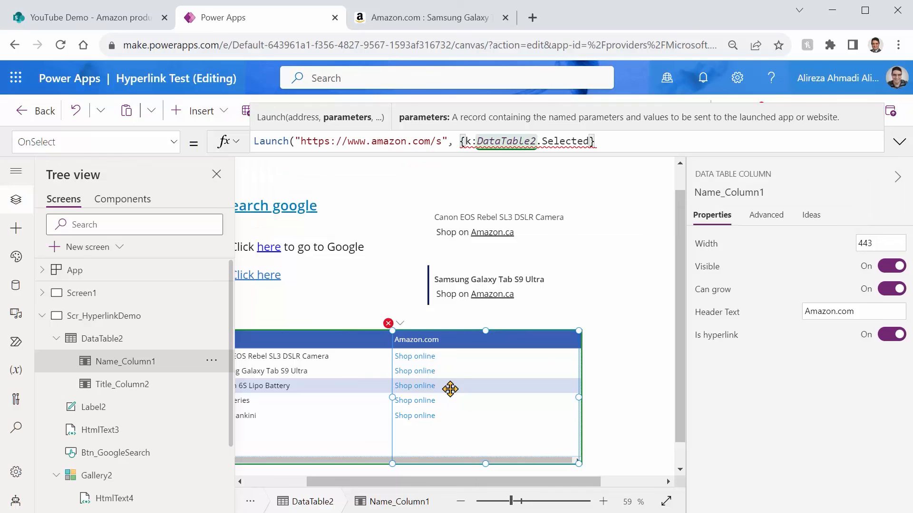
text(.T)
key(Down)
key(Down)
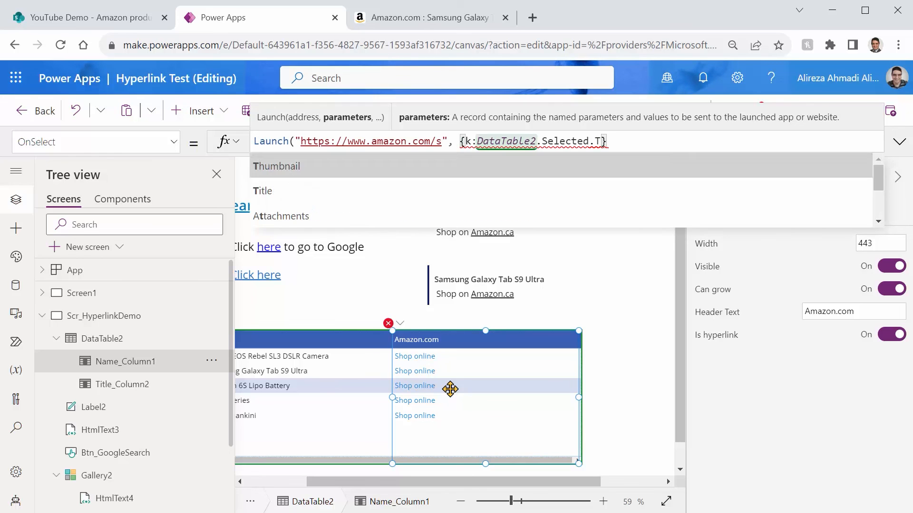
key(Tab)
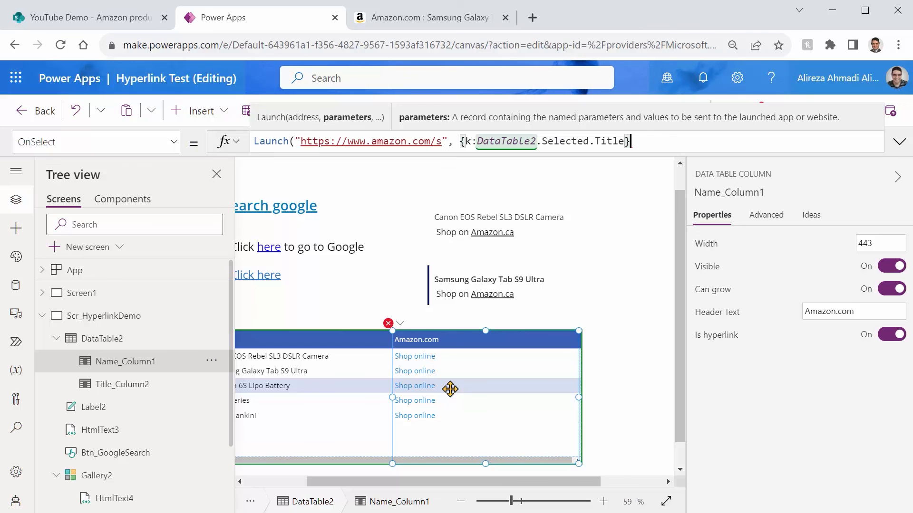
Step: Add LaunchTarget.New as the launch target, close the formula's parenthesis and save the app
text(, )
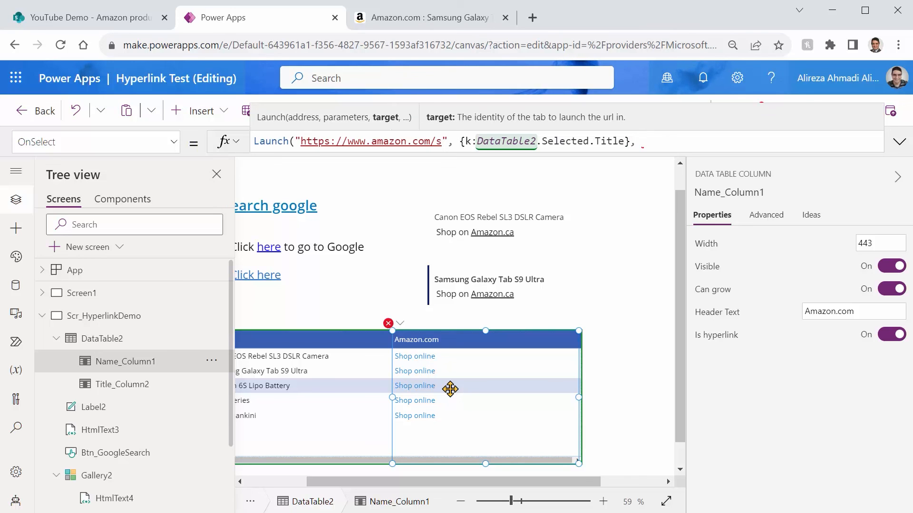
text(Lau)
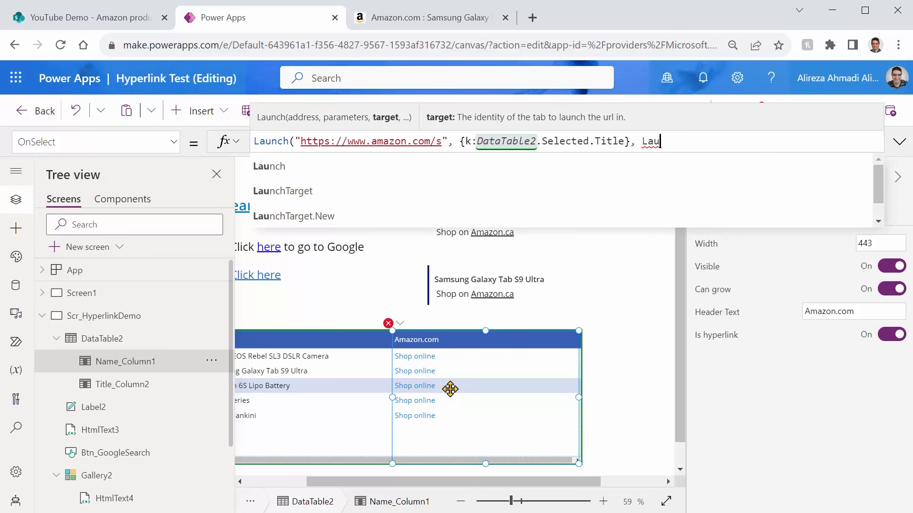
key(Down)
key(Tab)
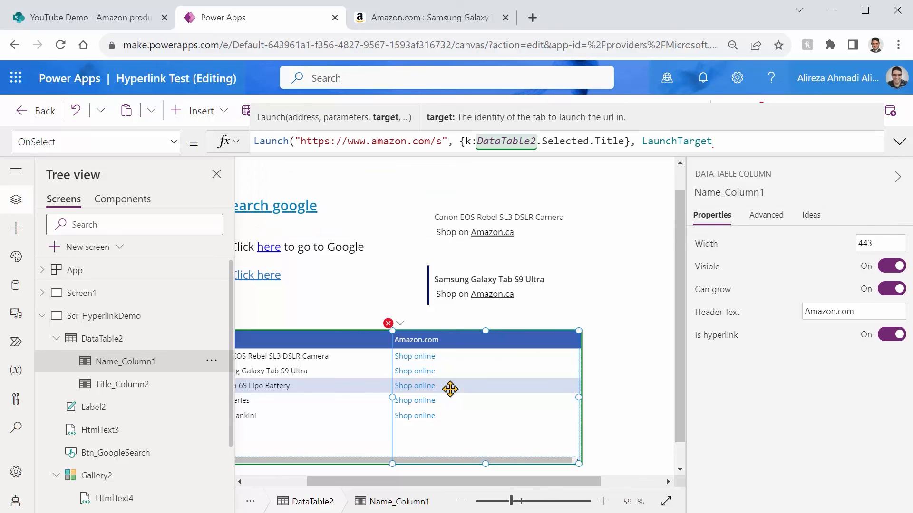
text(.n)
key(Tab)
text())
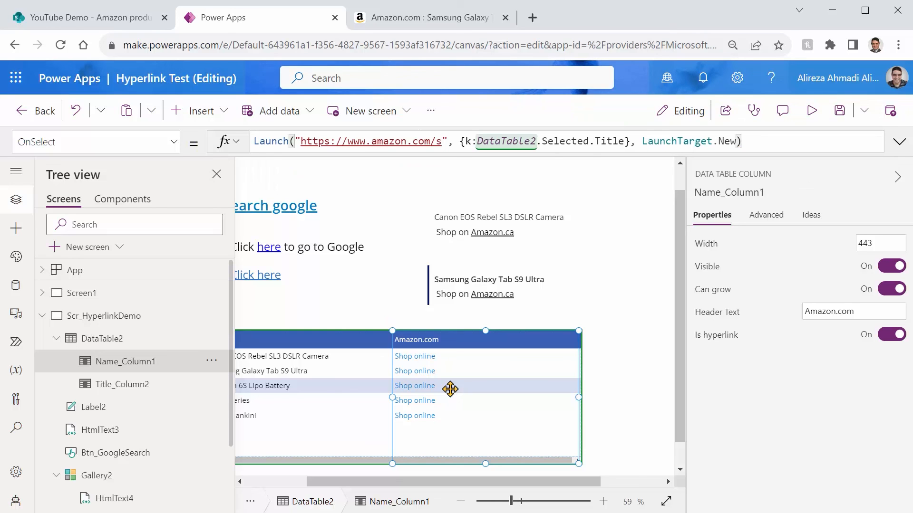
key(ctrl+s)
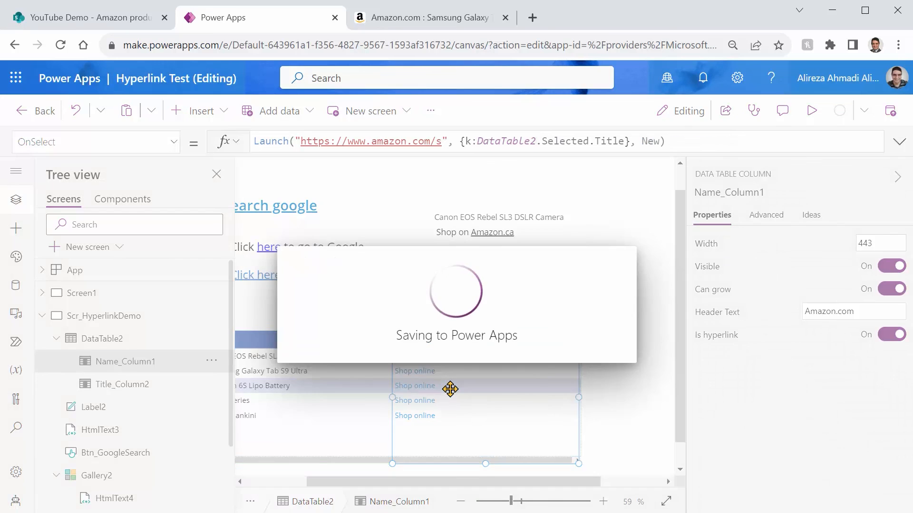
Step: Preview the app, test the Shop online link of the AA batteries row, check the Amazon search address, and exit the preview
click(811, 112)
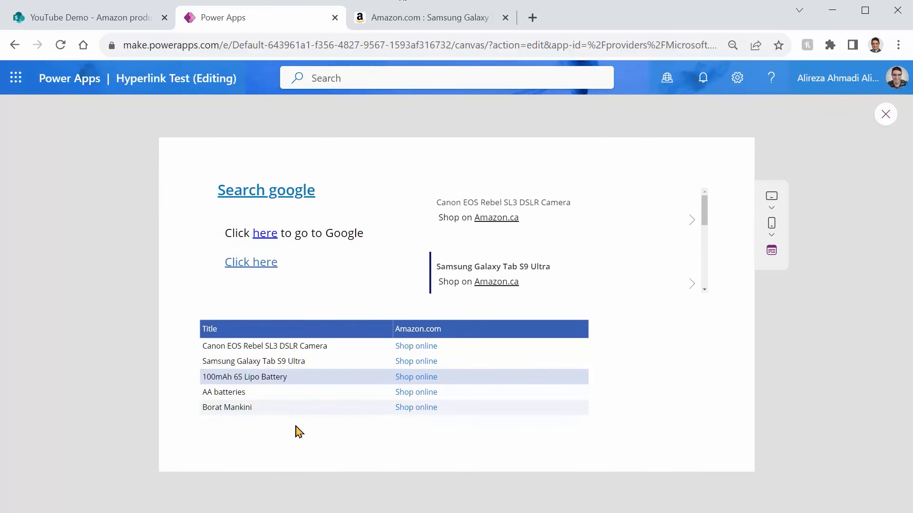
click(417, 397)
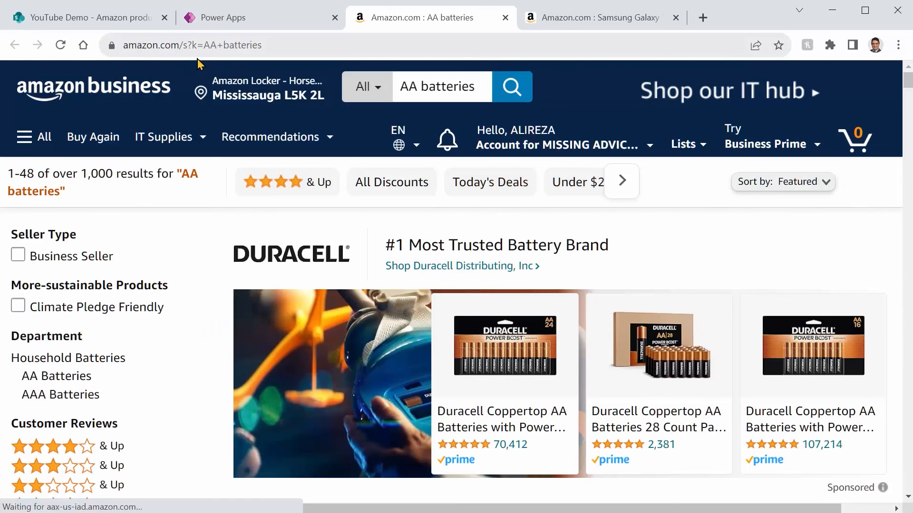
scroll(423, 341, down, 8)
scroll(430, 379, up, 8)
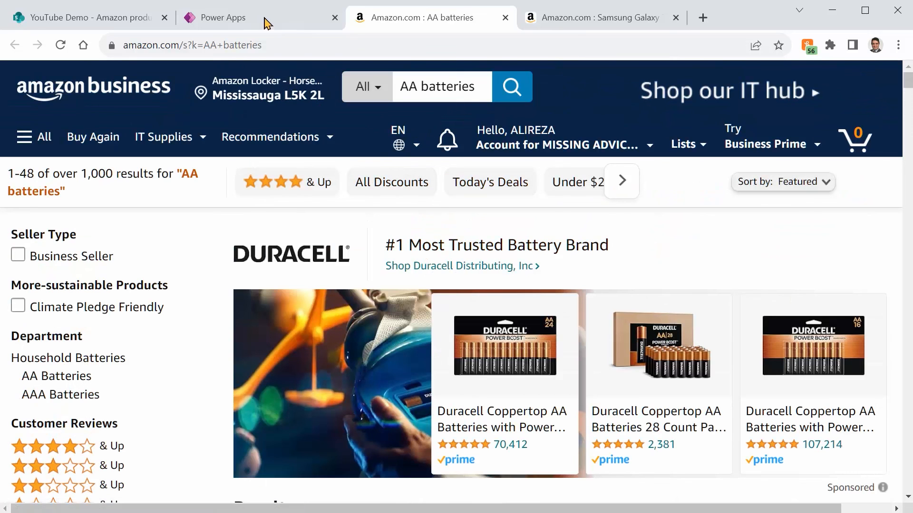
drag(202, 45, 269, 45)
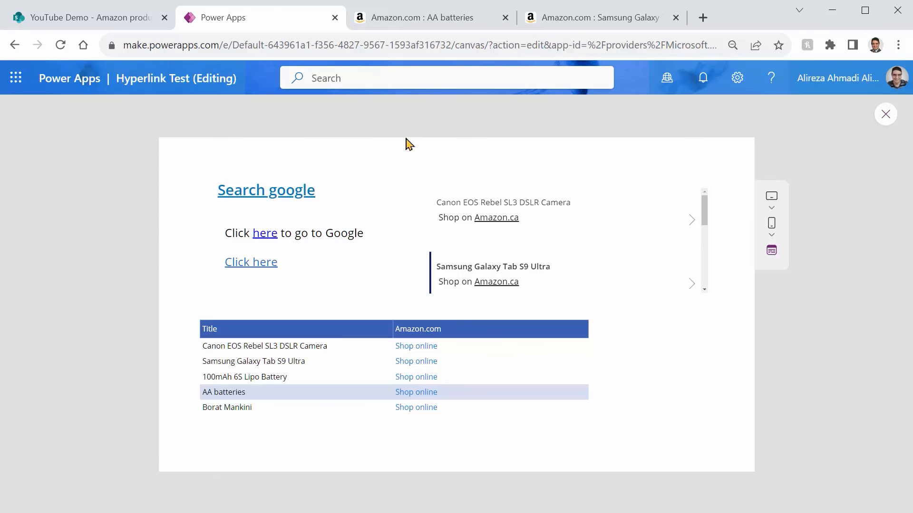
click(885, 114)
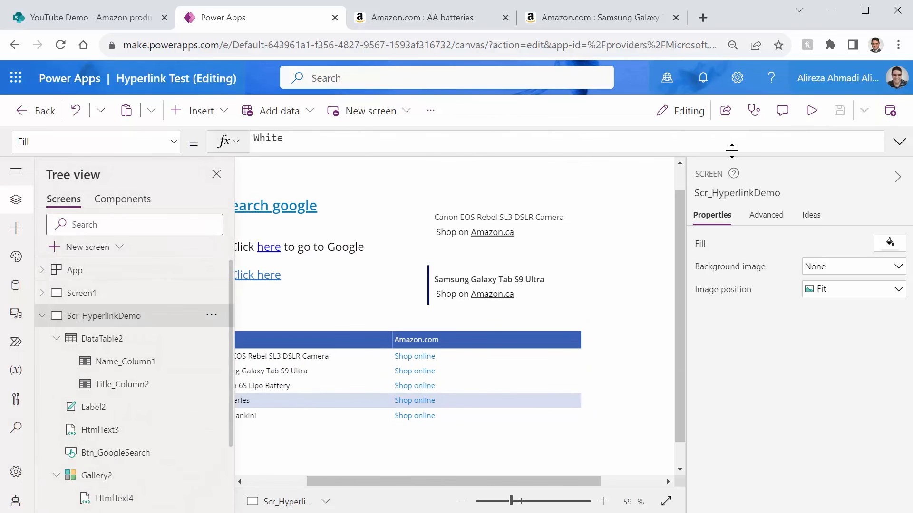